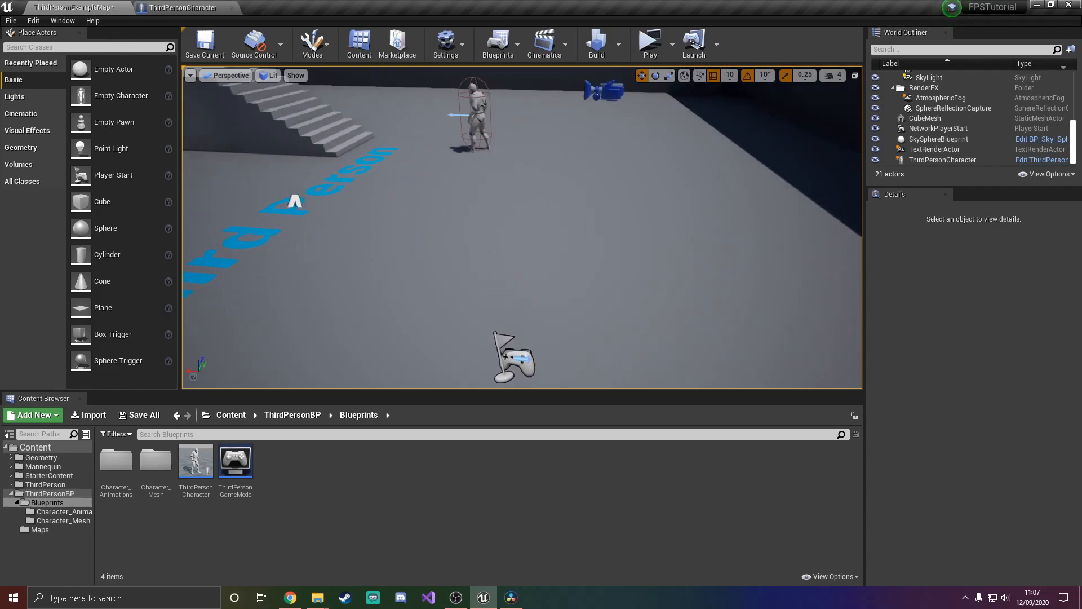
- Look around the example level to examine the third-person character, its camera and the surrounding geometry from several angles
key("s")
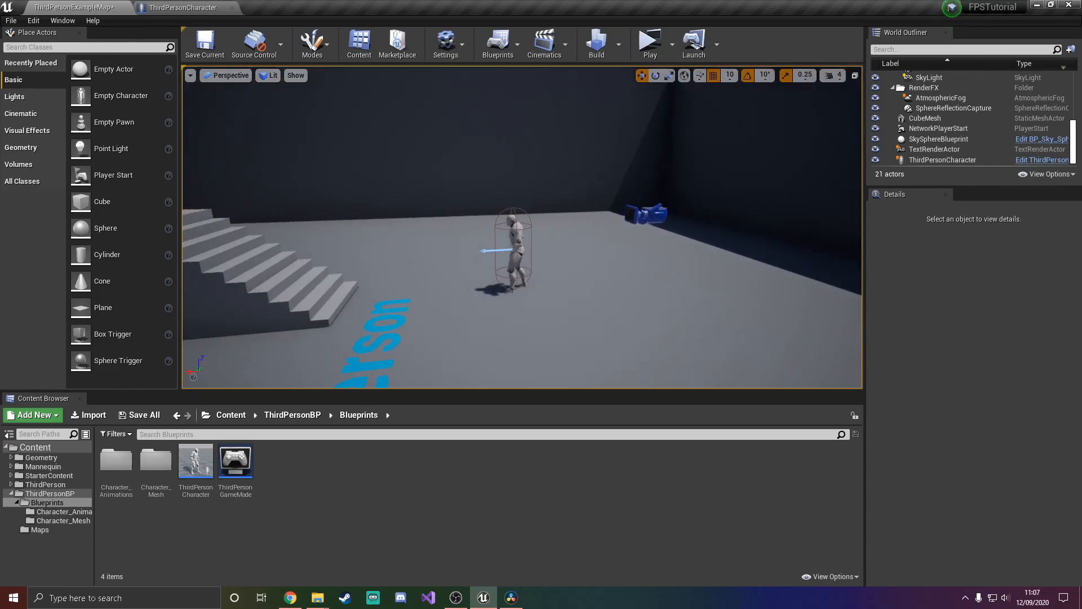
key("a")
key("w")
key("a")
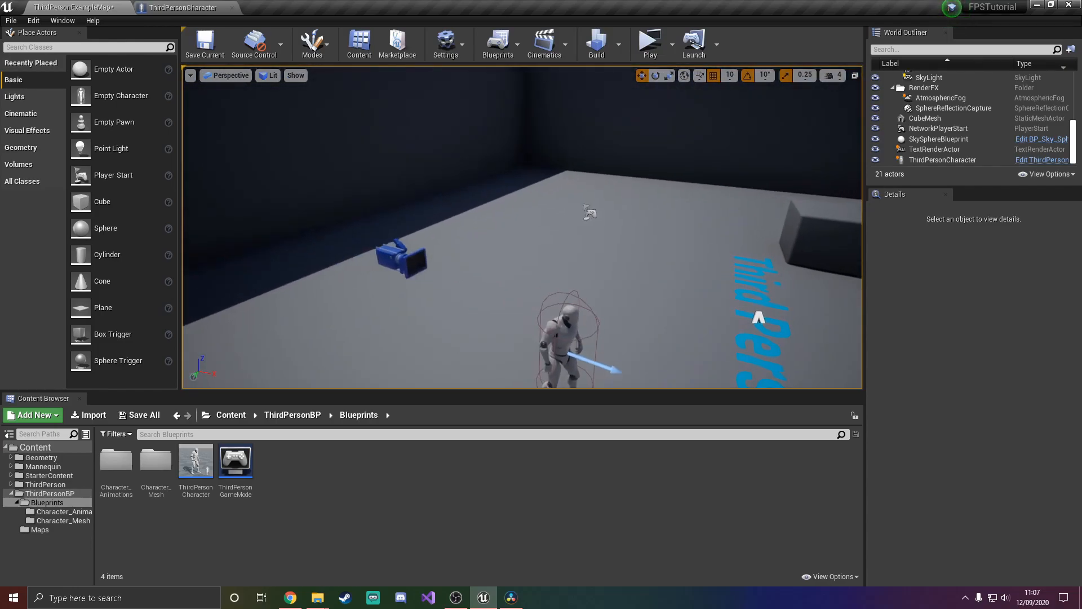
key("d")
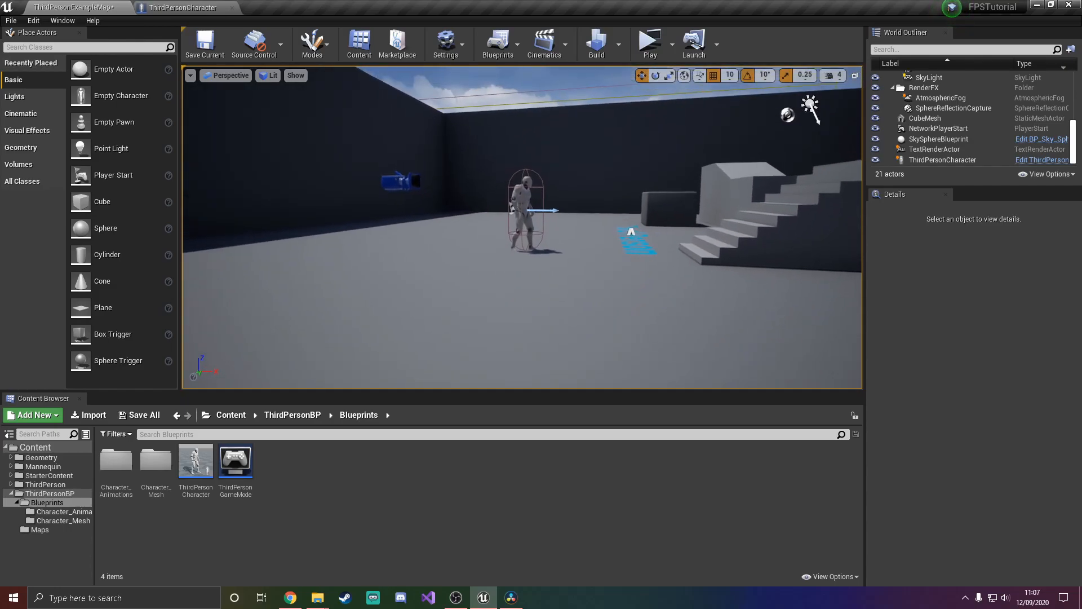
key("w")
key("a")
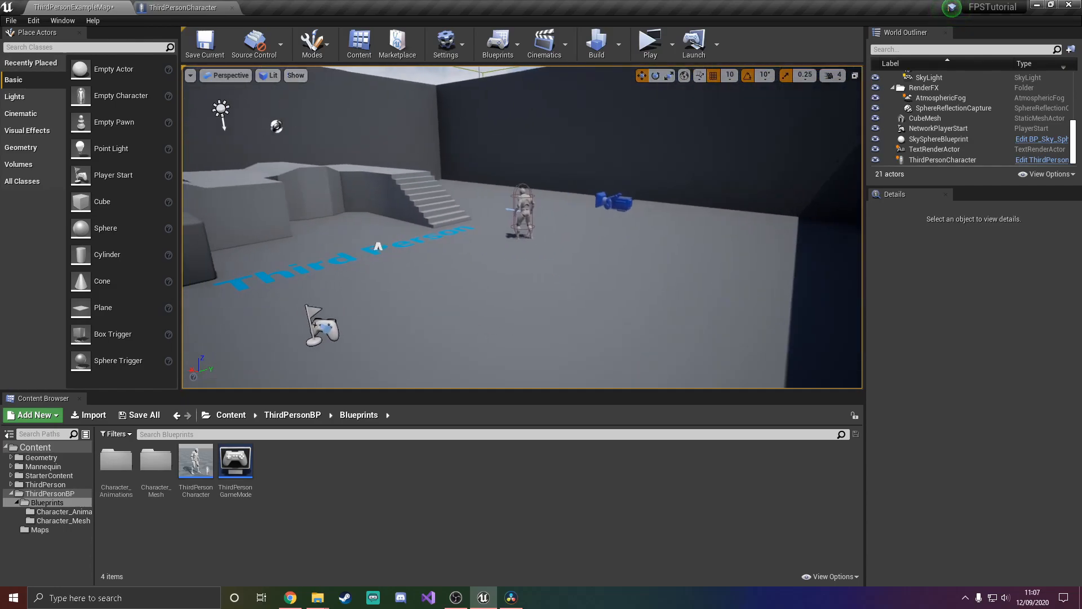
key("w")
right_click_drag(384, 213, 225, 223)
key("a")
right_click_drag(522, 227, 556, 189)
key("a")
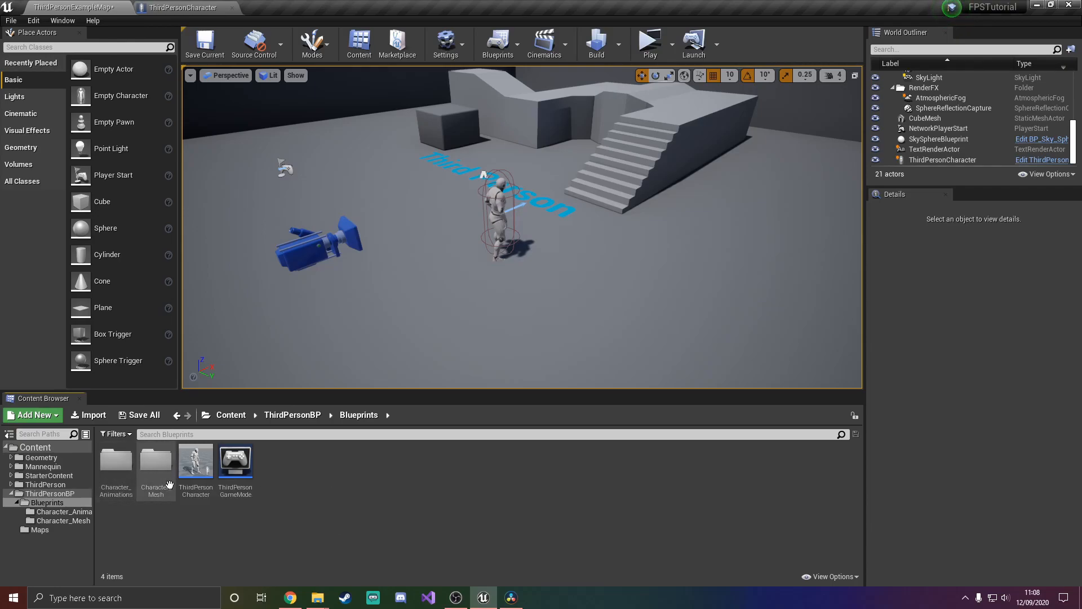
- Delete all the Swat and Soldier assets in the Character_Mesh folder
double_click(142, 495)
key("ctrl+a")
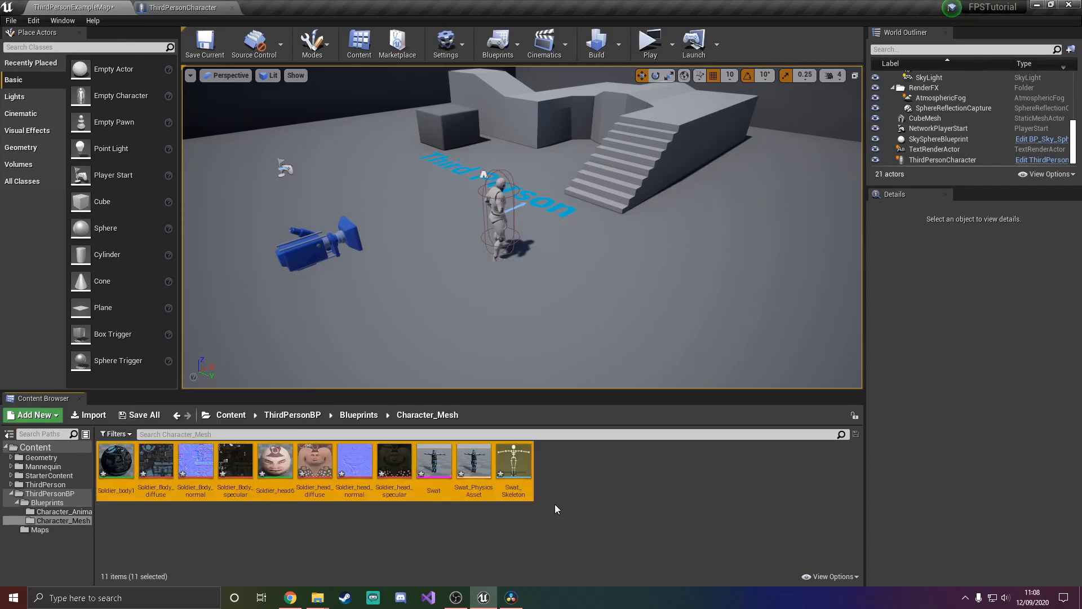
key("Delete")
left_click(466, 480)
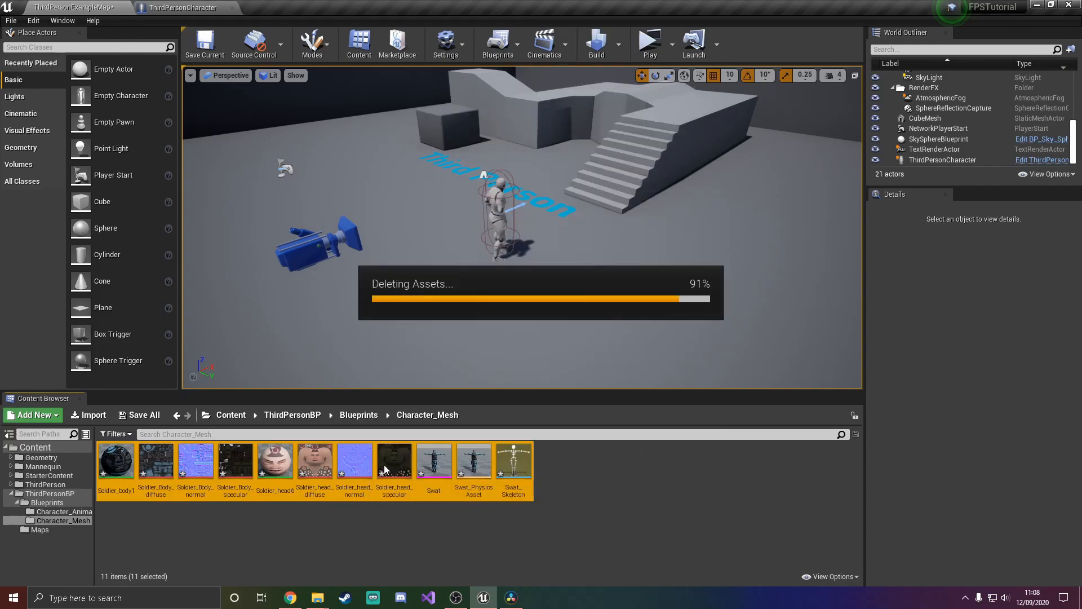
- Check the contents of the Character_Animations folder and return to the Blueprints folder
left_click(359, 415)
double_click(115, 469)
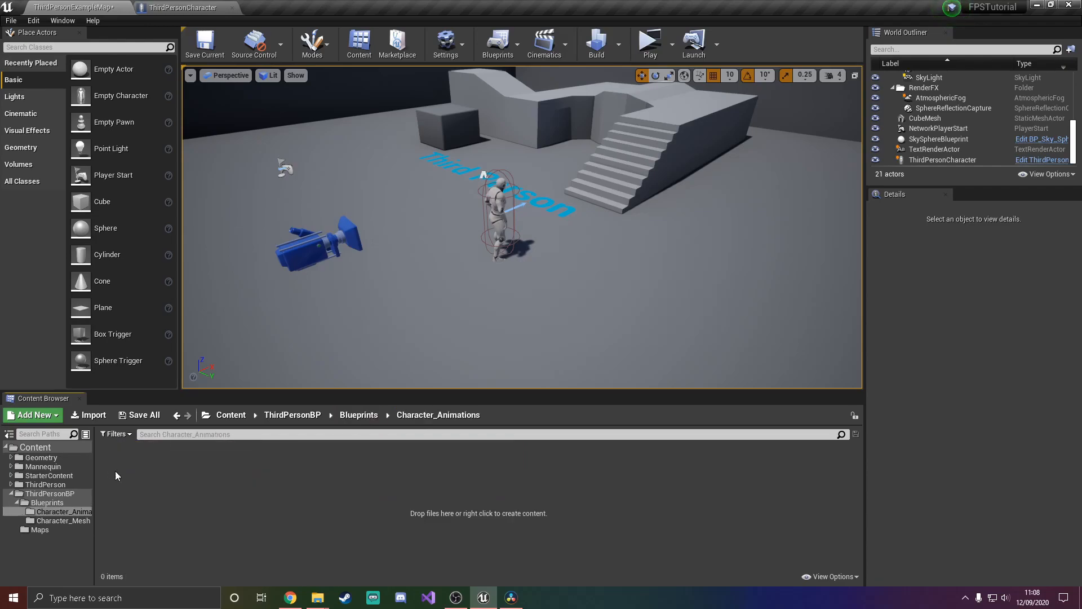
left_click(358, 415)
- Switch to File Explorer and open the Mesh folder inside the FPSAssets Character folder
mouse_move(321, 601)
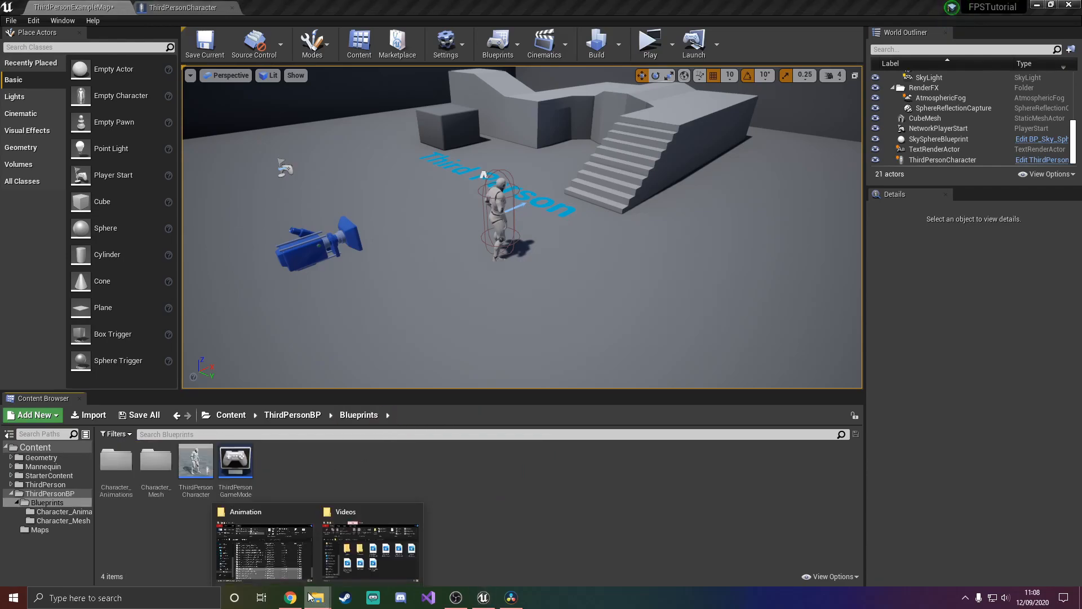
left_click(420, 511)
left_click(338, 547)
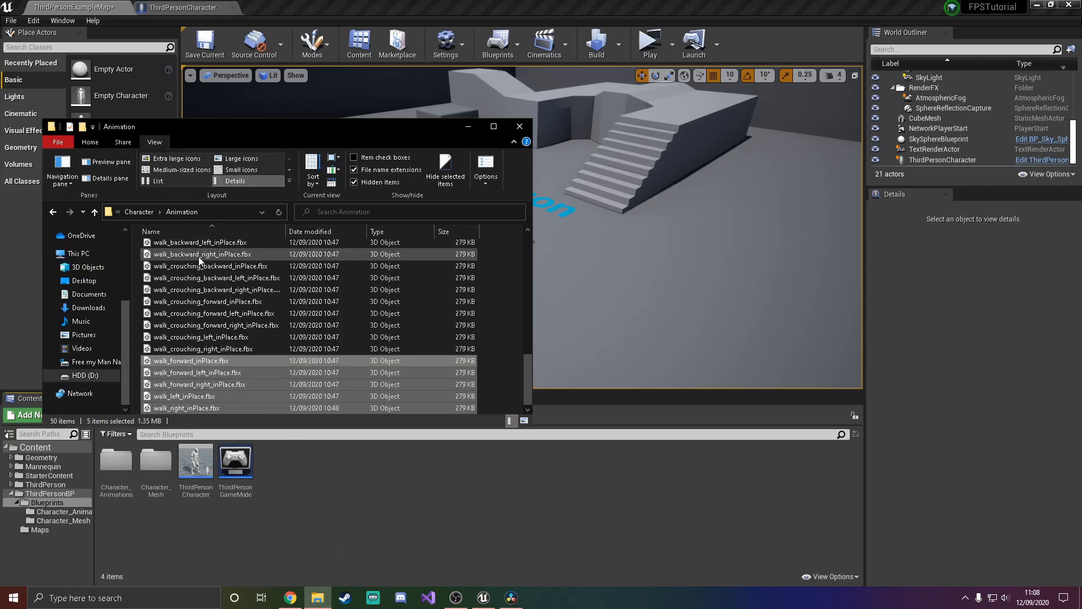
left_click(143, 212)
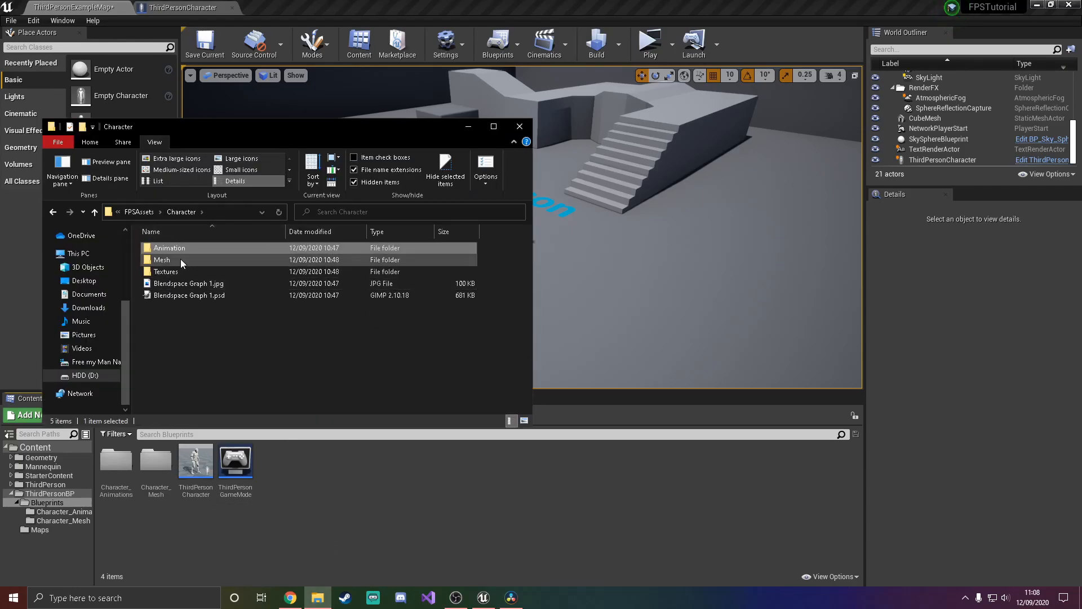
double_click(180, 259)
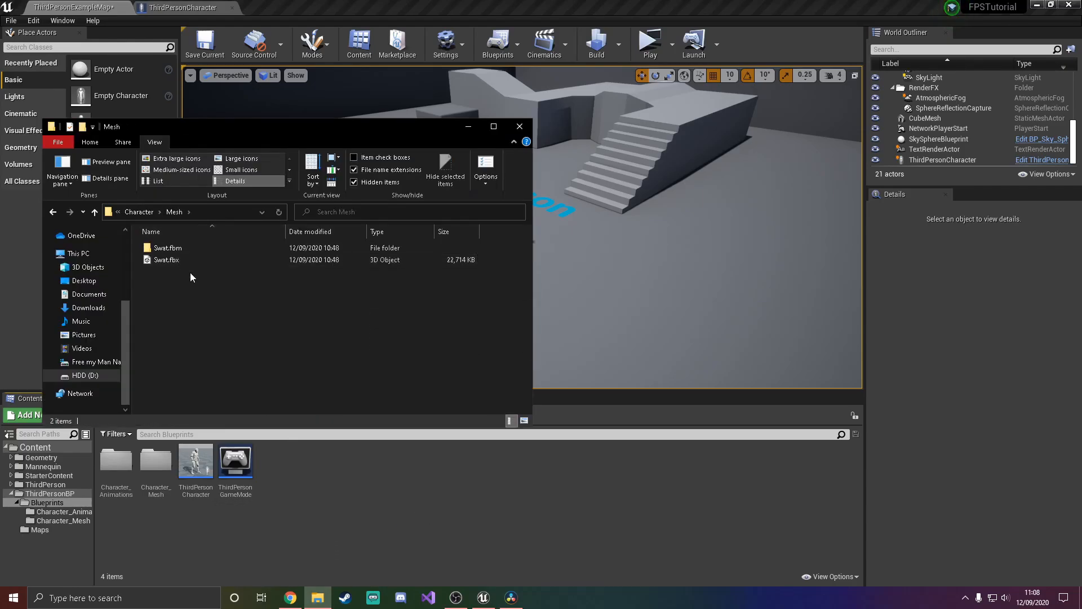
- Switch to Chrome, review the first person shooter course page and its FPSAssets.zip resource download, then close the download page
left_click(290, 598)
scroll(622, 300, "down", 5)
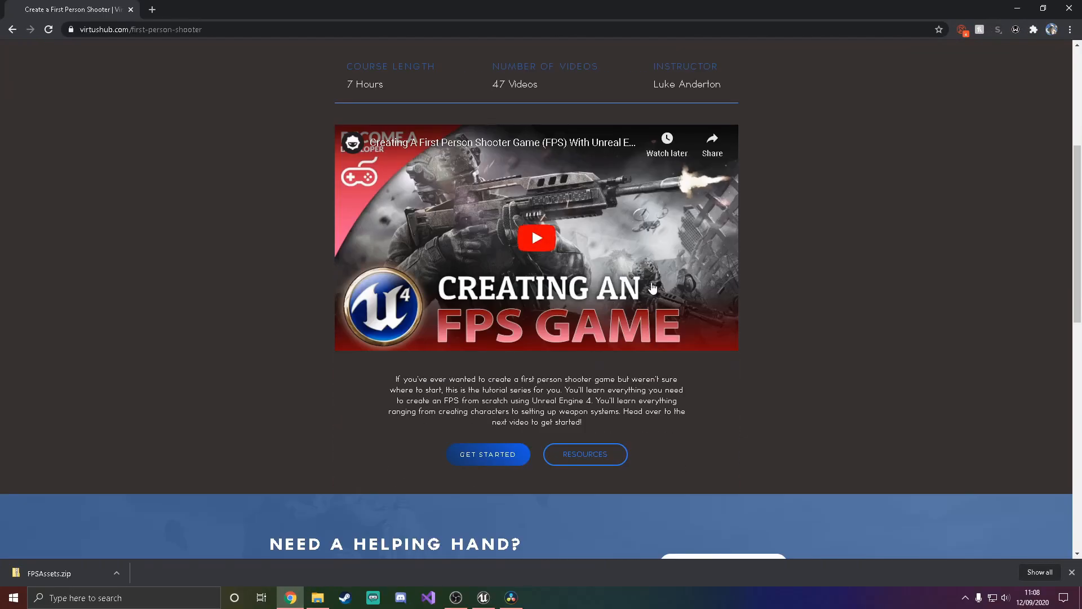
scroll(370, 234, "up", 5)
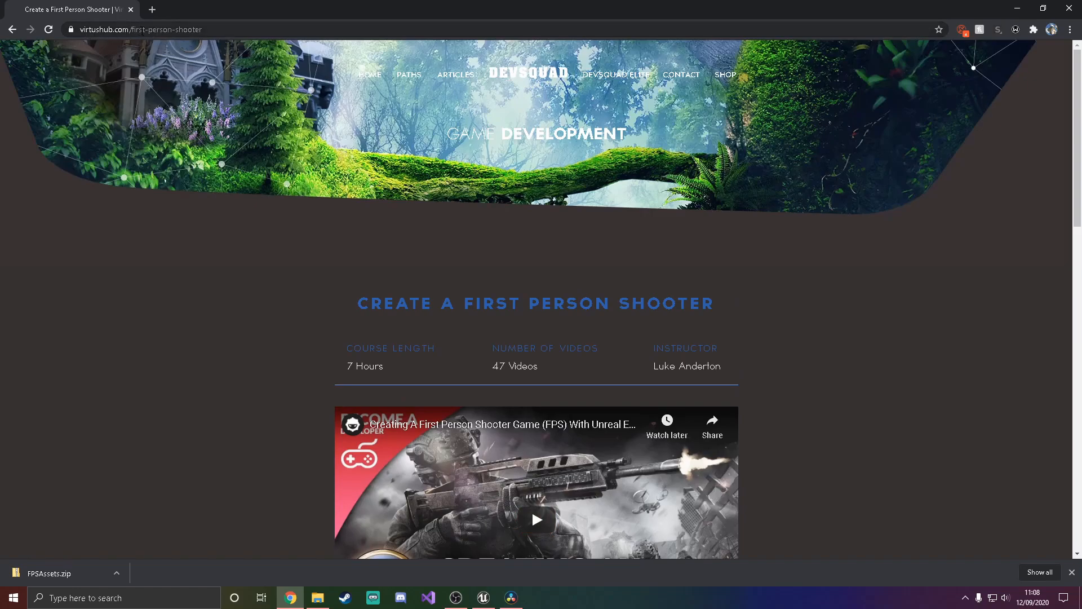
scroll(465, 341, "down", 5)
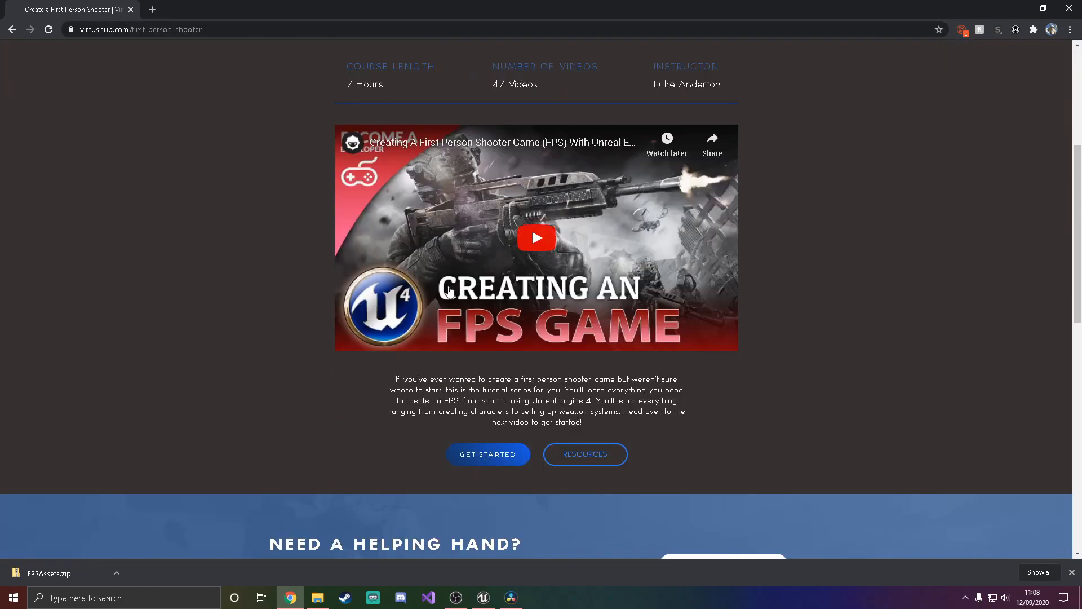
left_click(1072, 572)
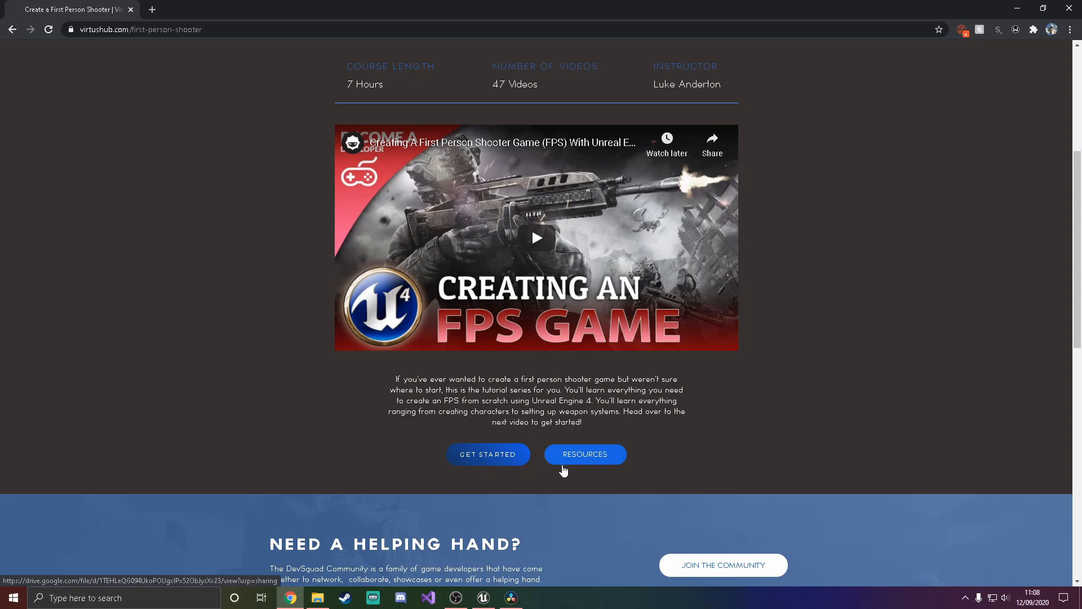
left_click(579, 461)
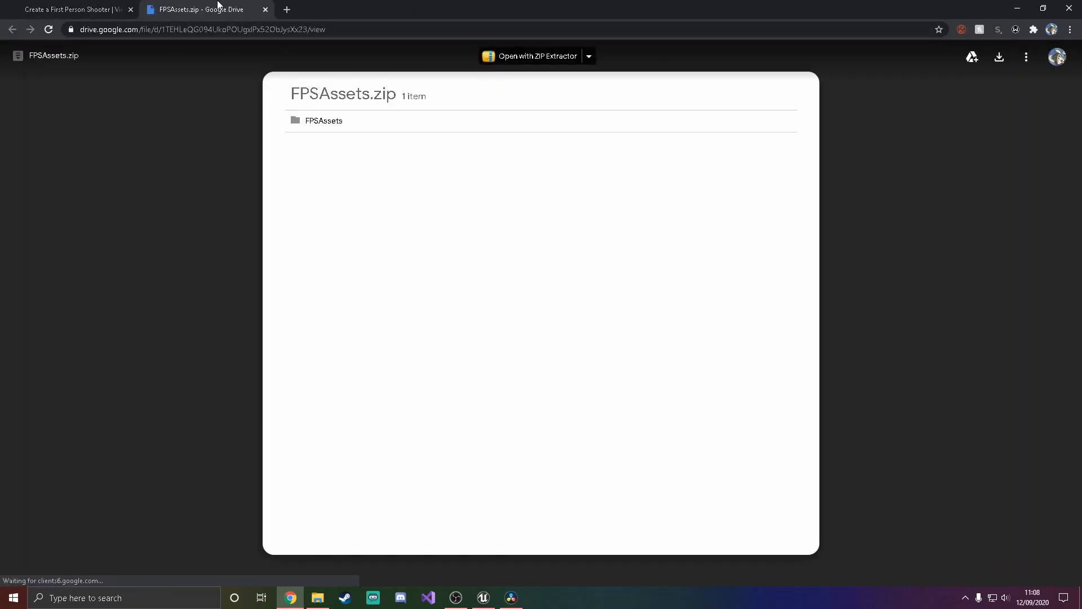
middle_click(218, 6)
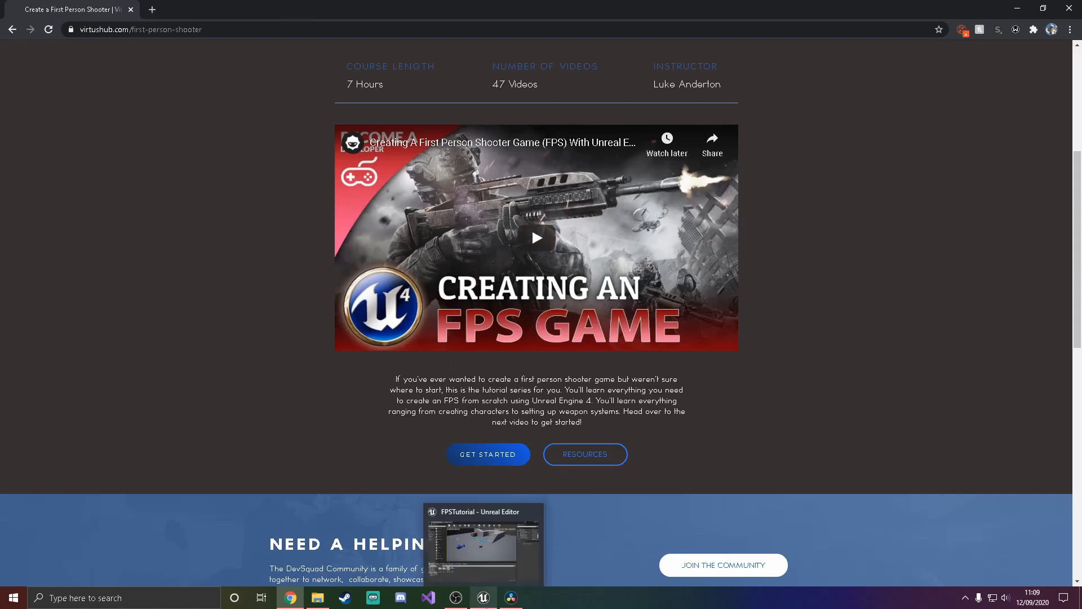
- Locate Swat.fbx in the FPSAssets Mesh folder in File Explorer and open Character_Mesh in the Unreal Editor as its destination
left_click(484, 598)
left_click(317, 598)
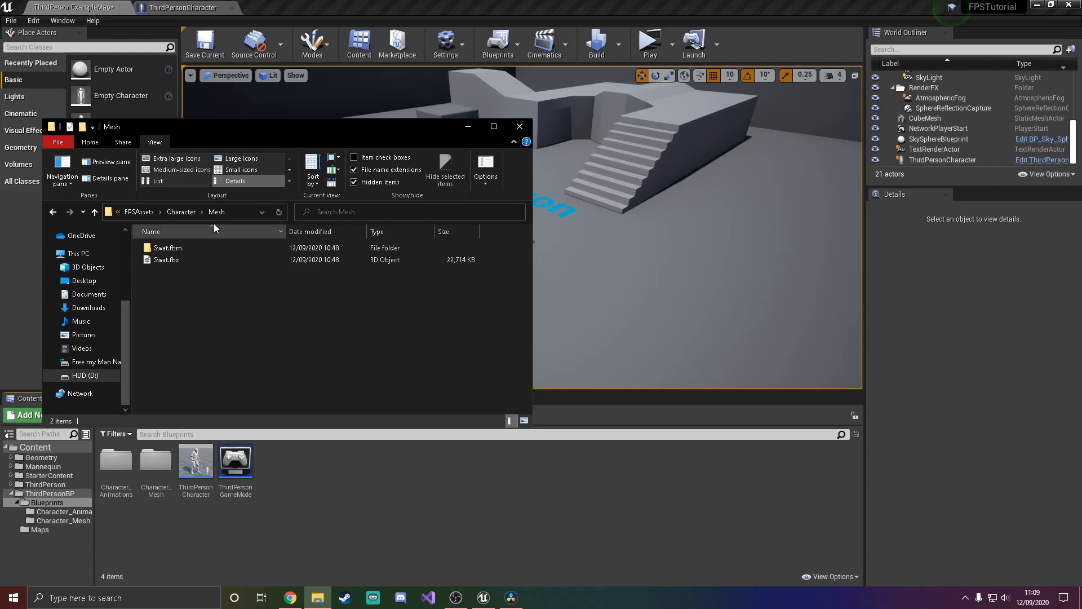
left_click(180, 212)
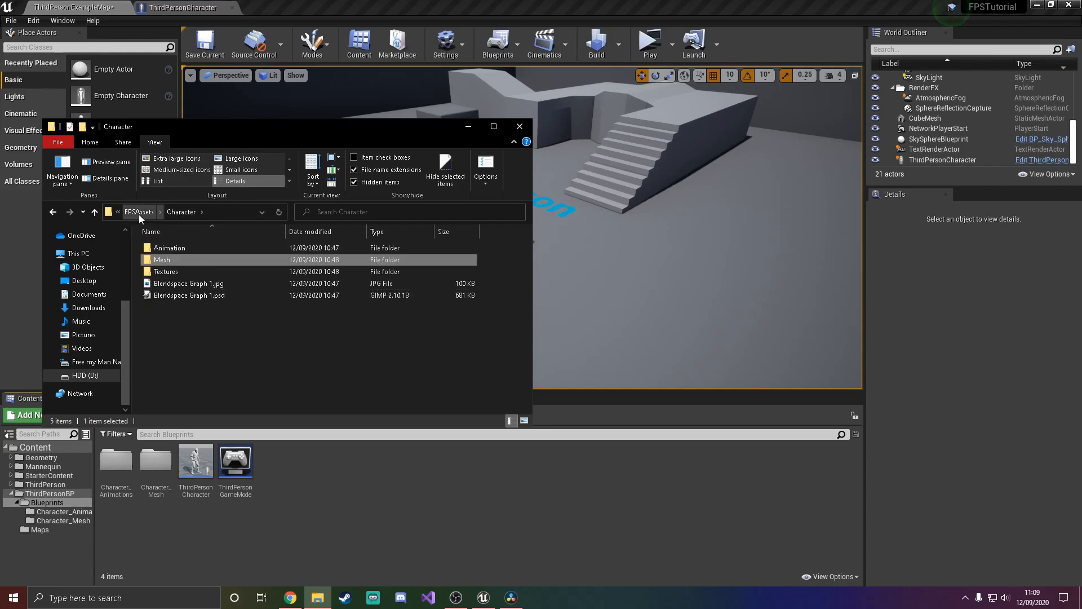
double_click(176, 259)
left_click_drag(173, 262, 199, 276)
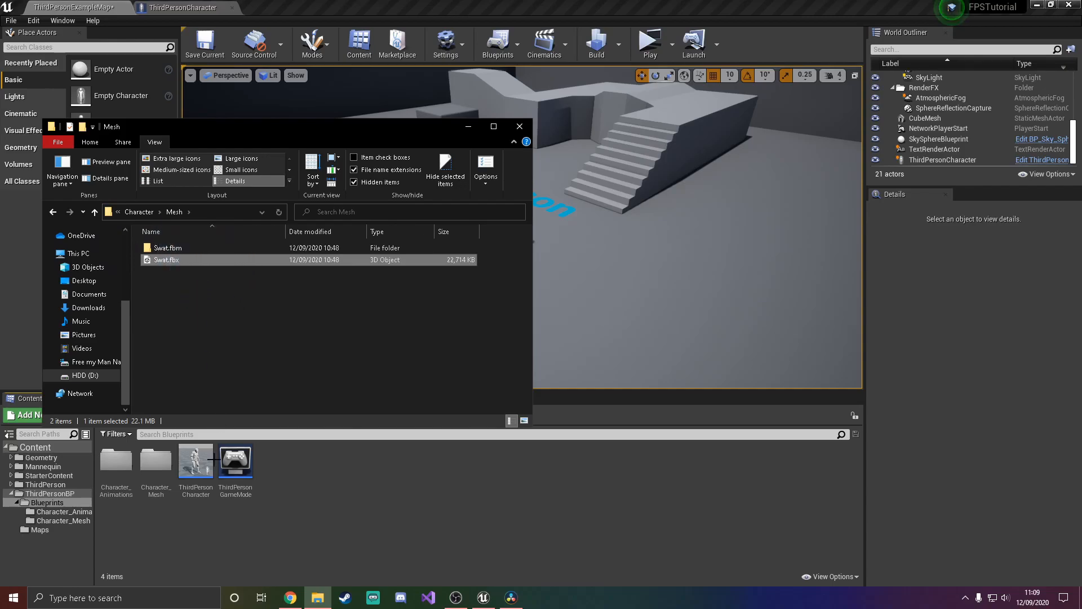
double_click(156, 462)
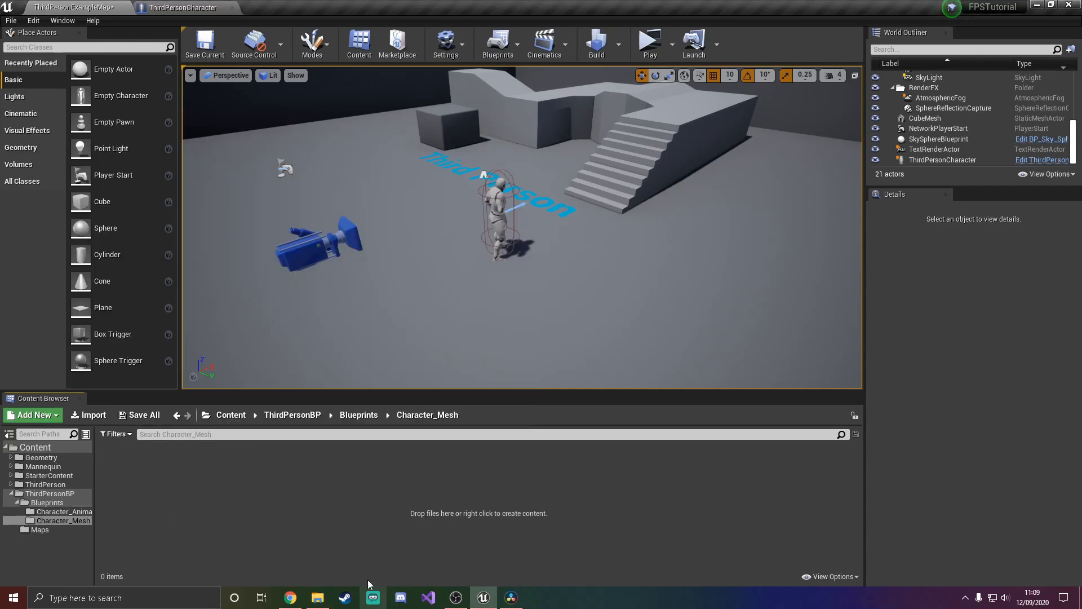
- Import Swat.fbx into Character_Mesh with the default skeletal mesh options, close the message log and return to the level editor
left_click(319, 597)
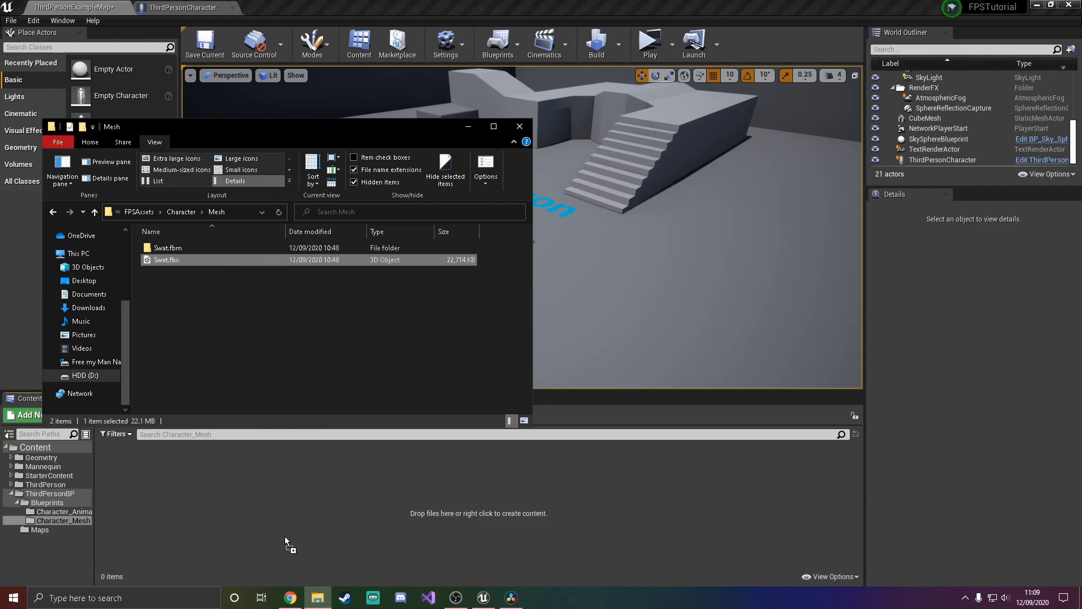
left_click_drag(286, 536, 285, 536)
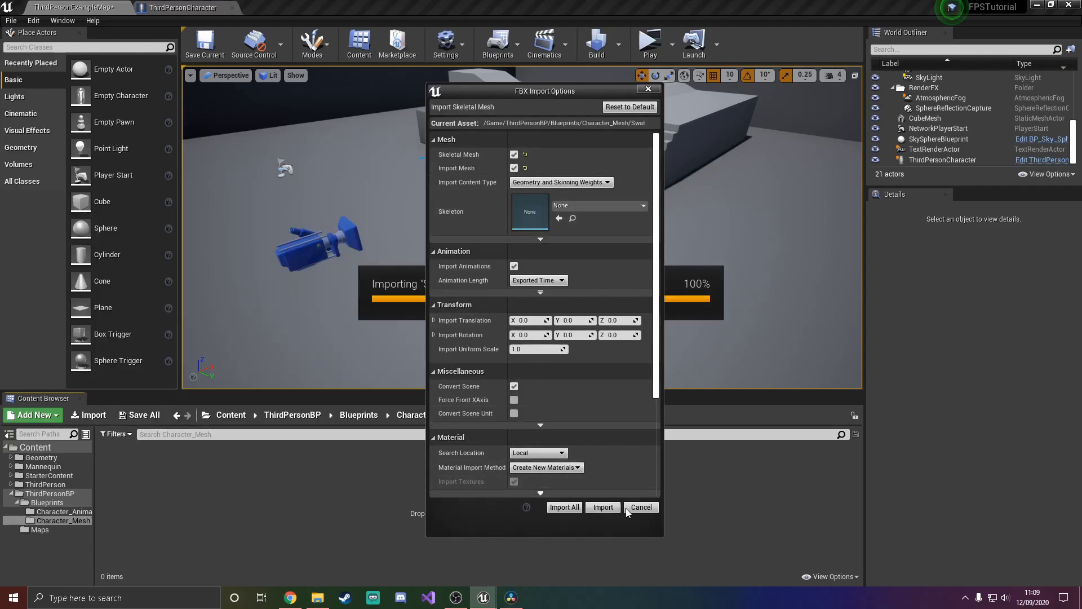
left_click(564, 507)
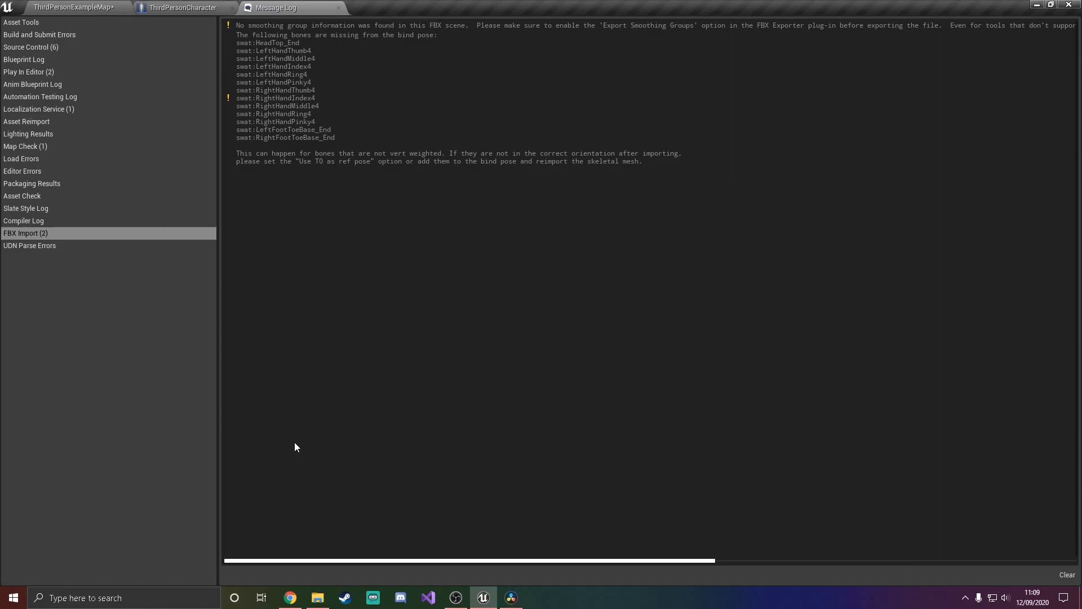
left_click(337, 7)
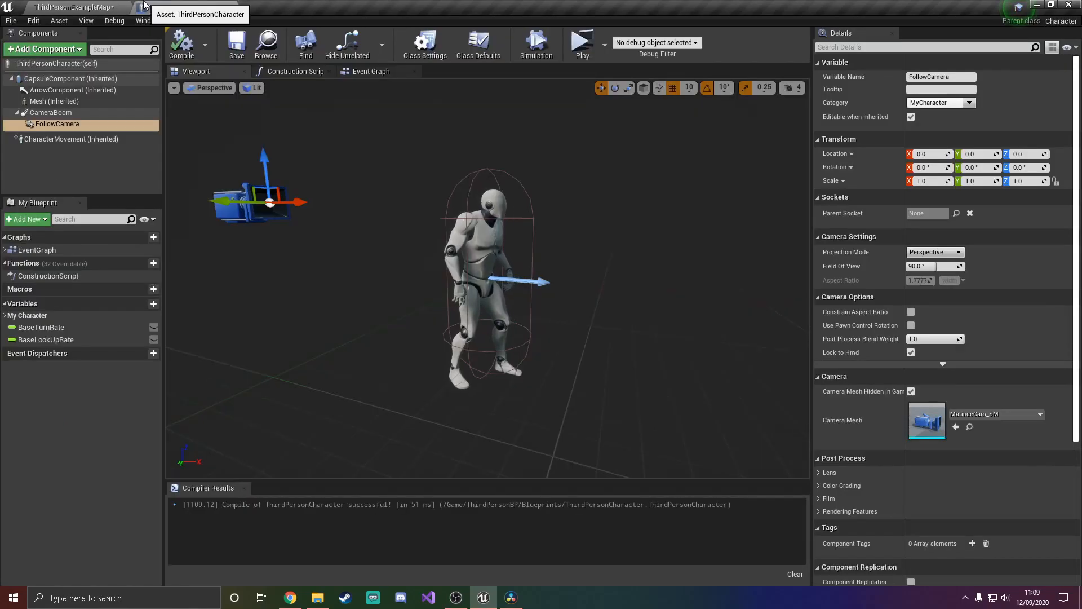
left_click(73, 6)
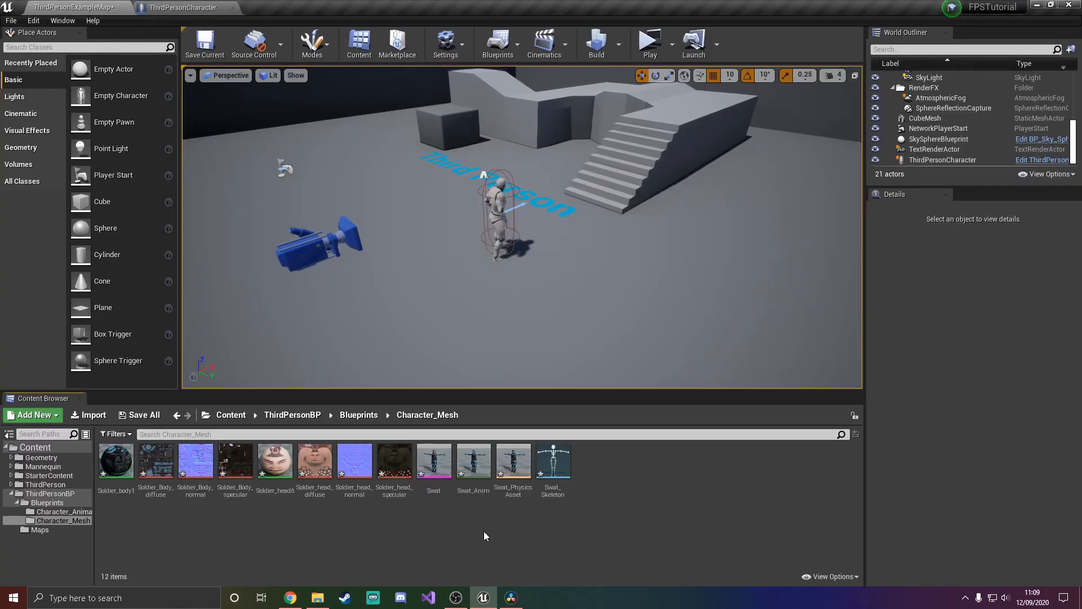
- Select the inherited Mesh component in the ThirdPersonCharacter blueprint and return to the imported Swat skeletal mesh in the level editor
left_click(449, 484)
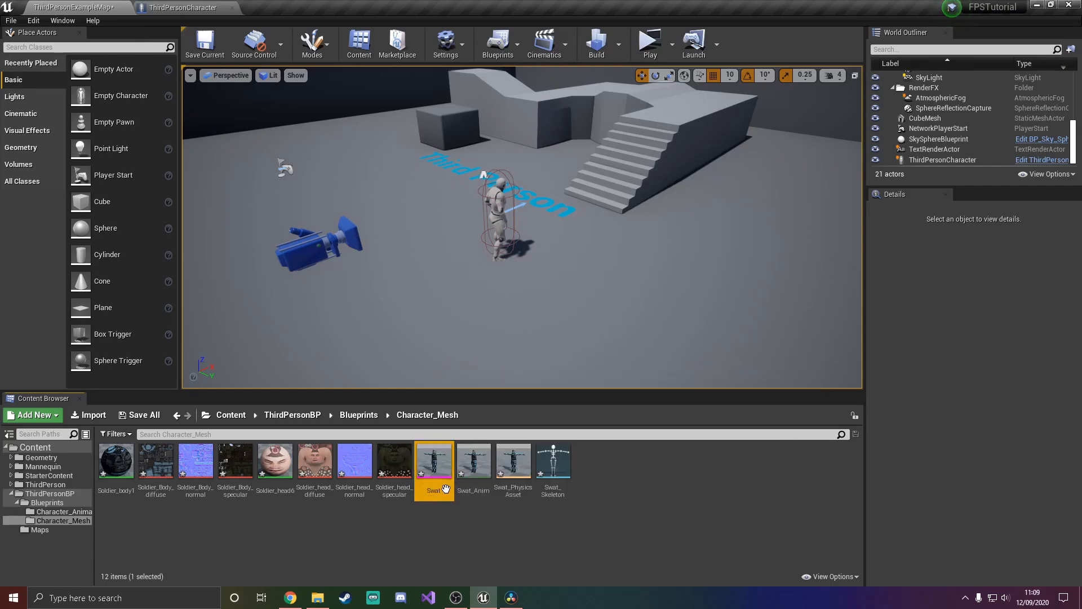
left_click(174, 8)
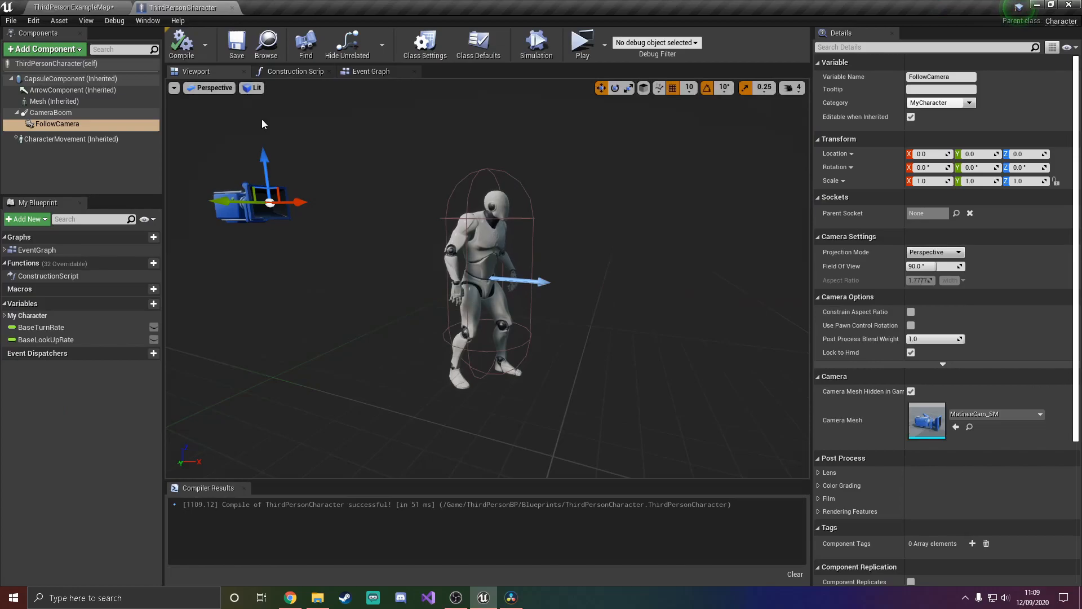
left_click(45, 103)
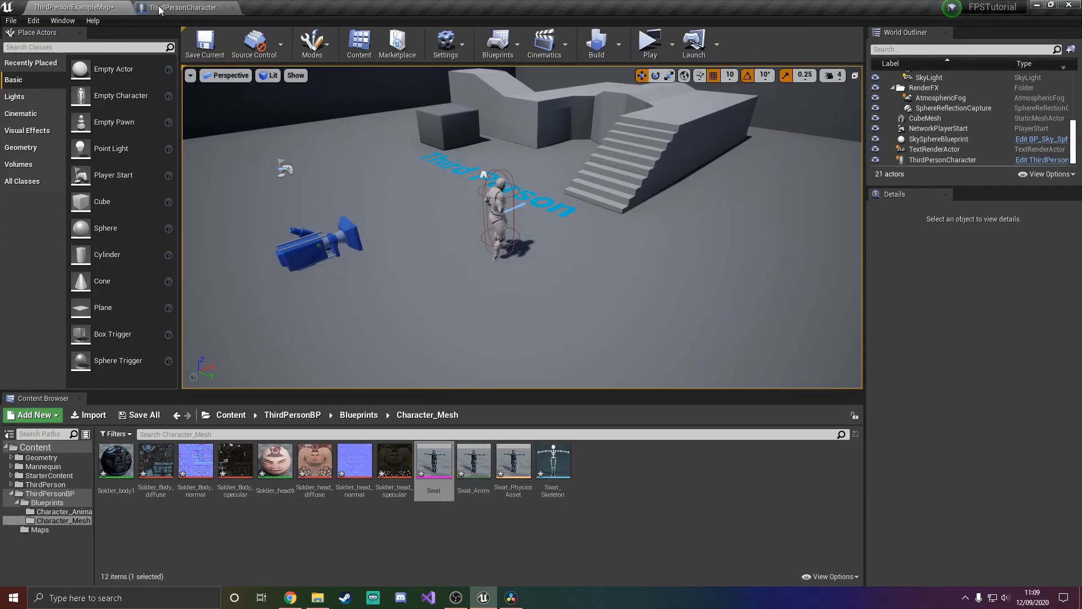
left_click(199, 8)
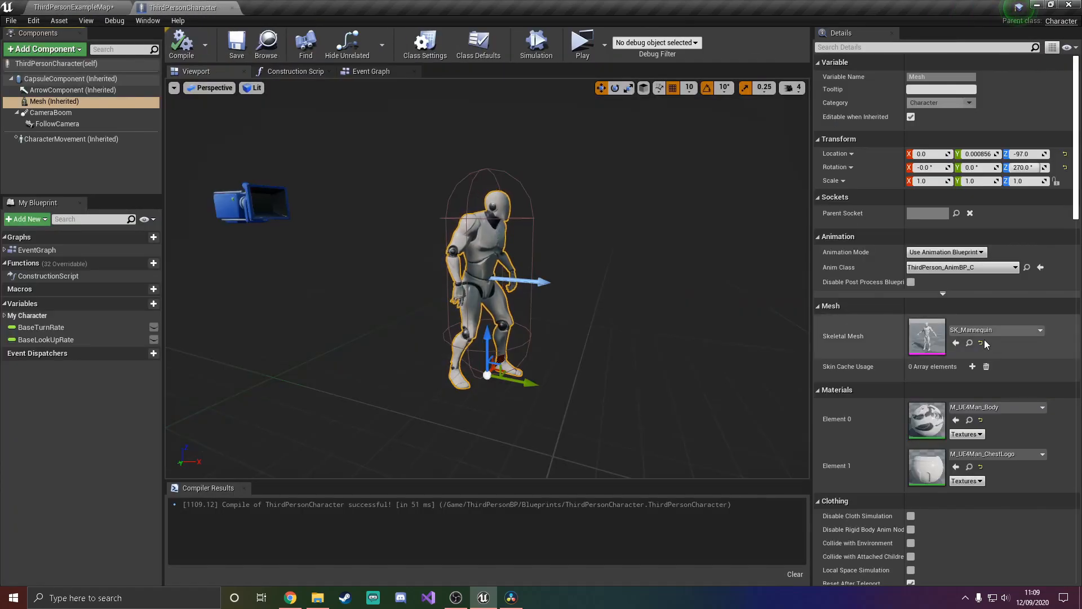
left_click(65, 5)
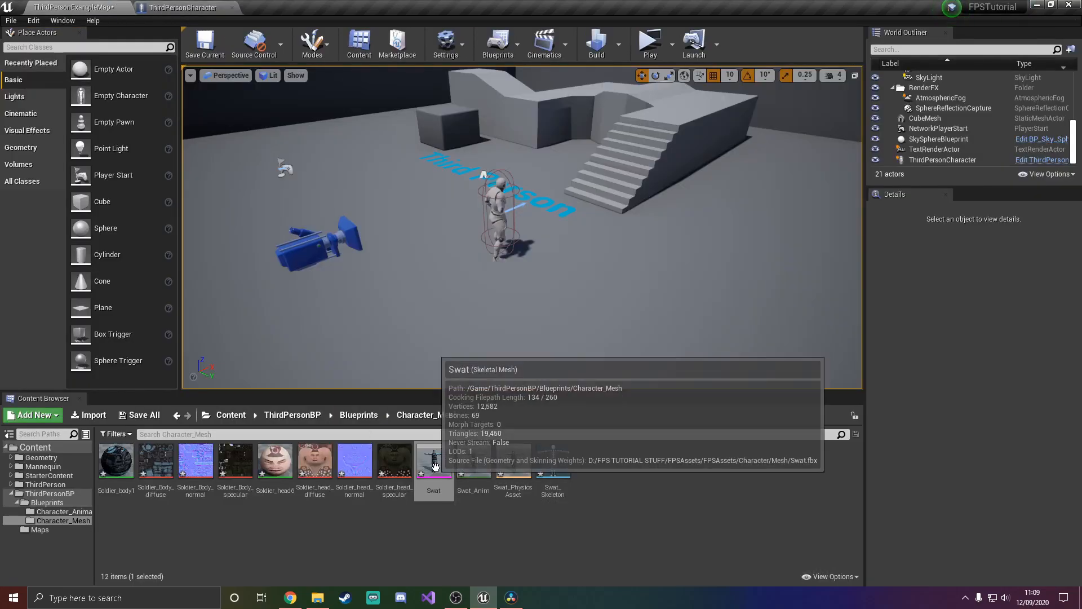
left_click(186, 8)
left_click(95, 8)
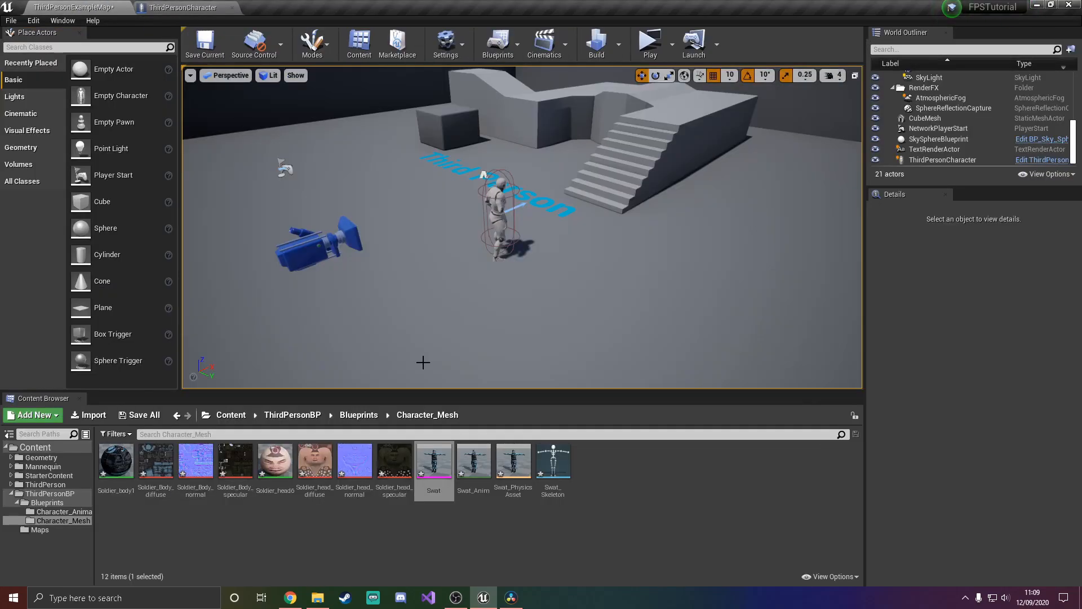
- Assign the Swat skeletal mesh to the ThirdPersonCharacter's Mesh component, and compile and save the blueprint
left_click(434, 475)
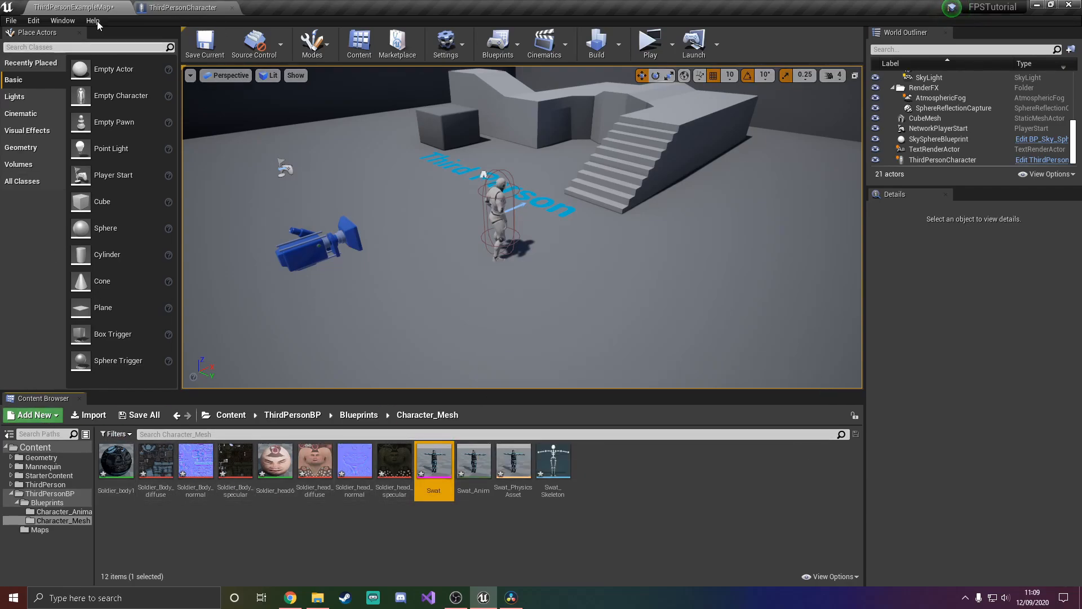
left_click(155, 7)
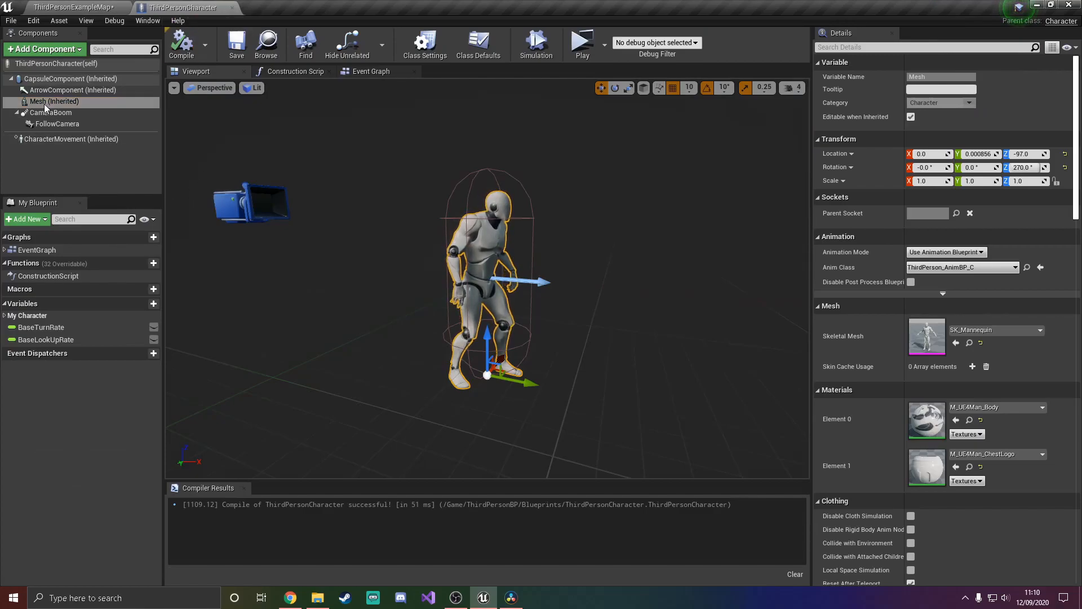
left_click(956, 343)
left_click(181, 44)
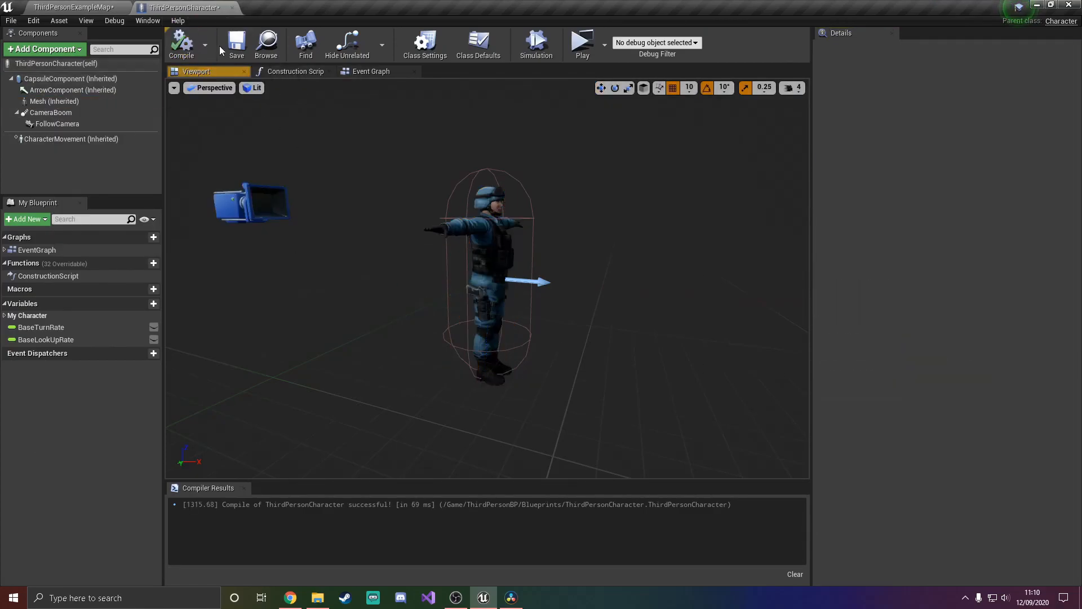
left_click(236, 44)
- Review the character in the level and its Mesh settings, and play-test the level by moving the Swat character around
left_click(111, 6)
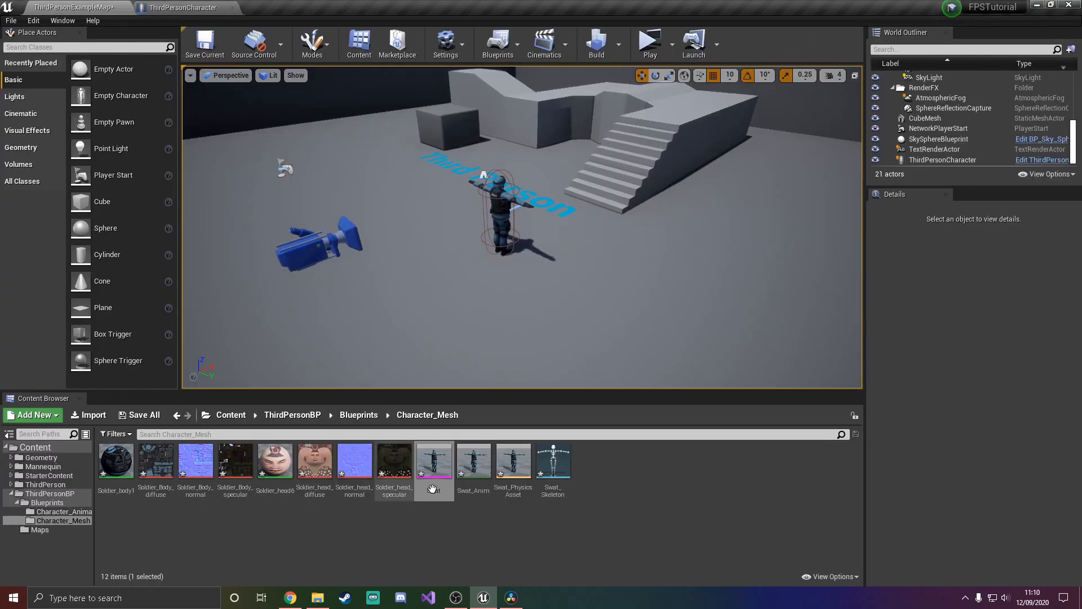
left_click(168, 5)
left_click(52, 102)
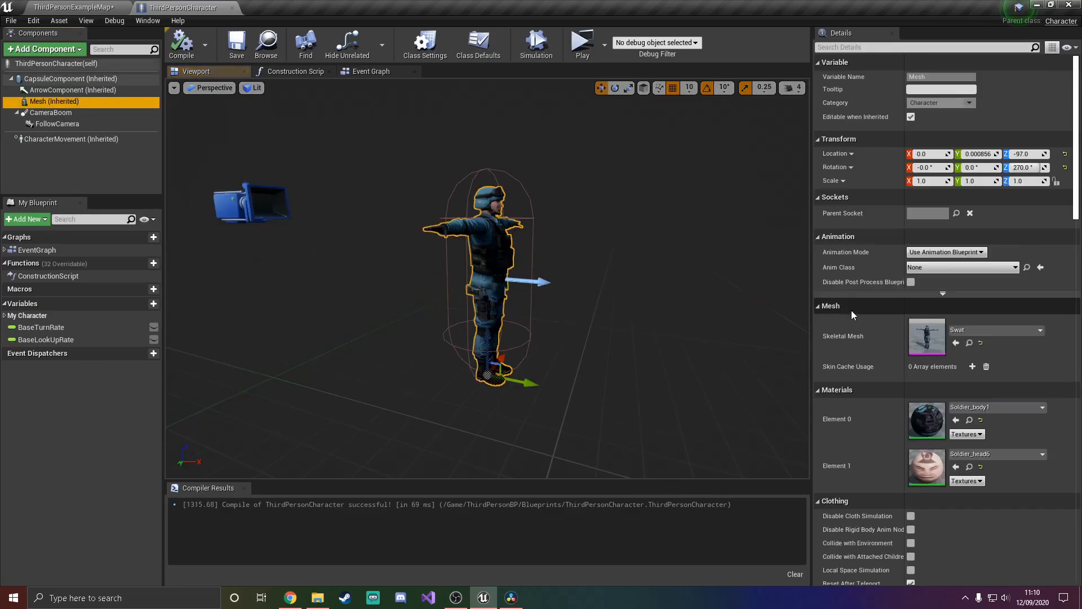
left_click(229, 52)
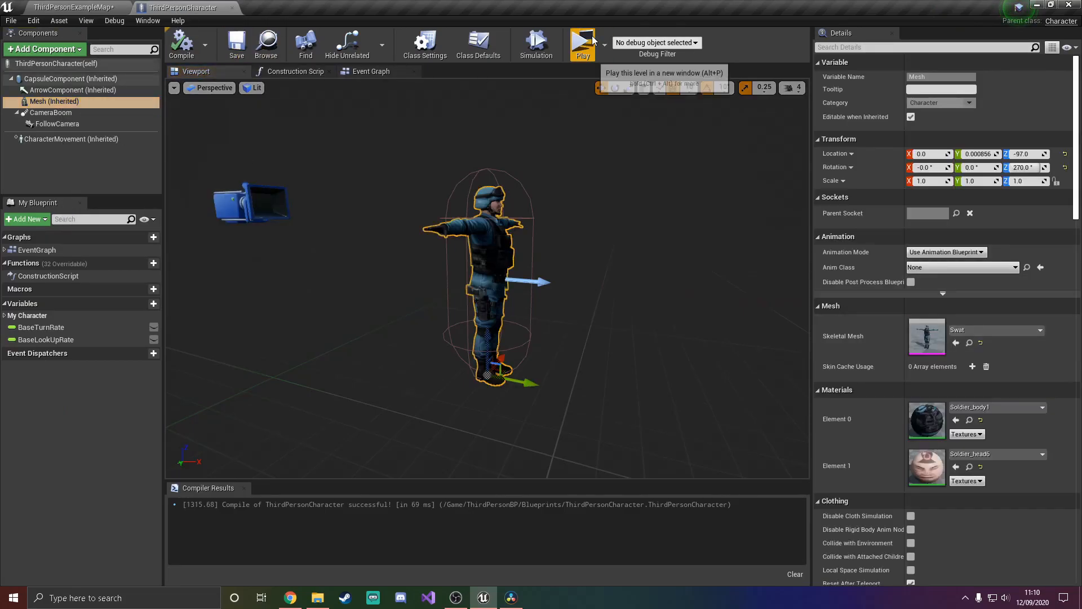
left_click(580, 47)
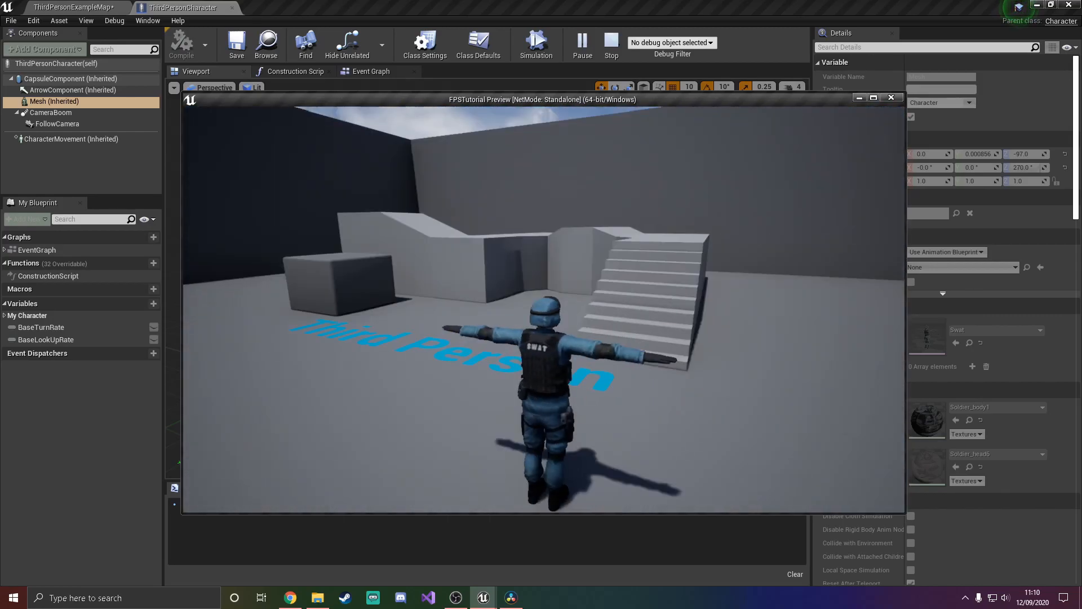
key("w")
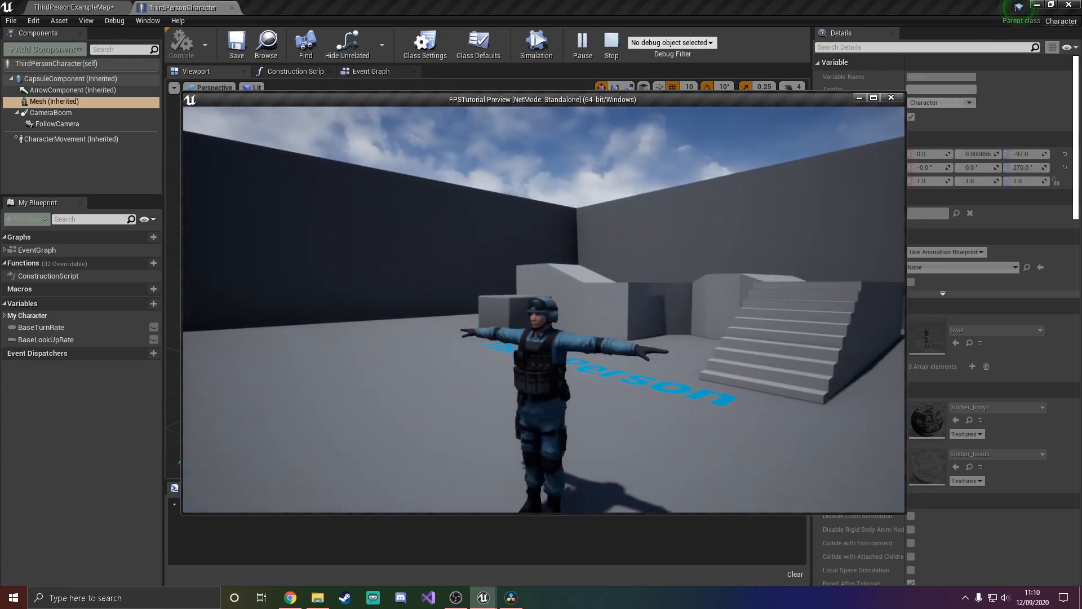
key("w")
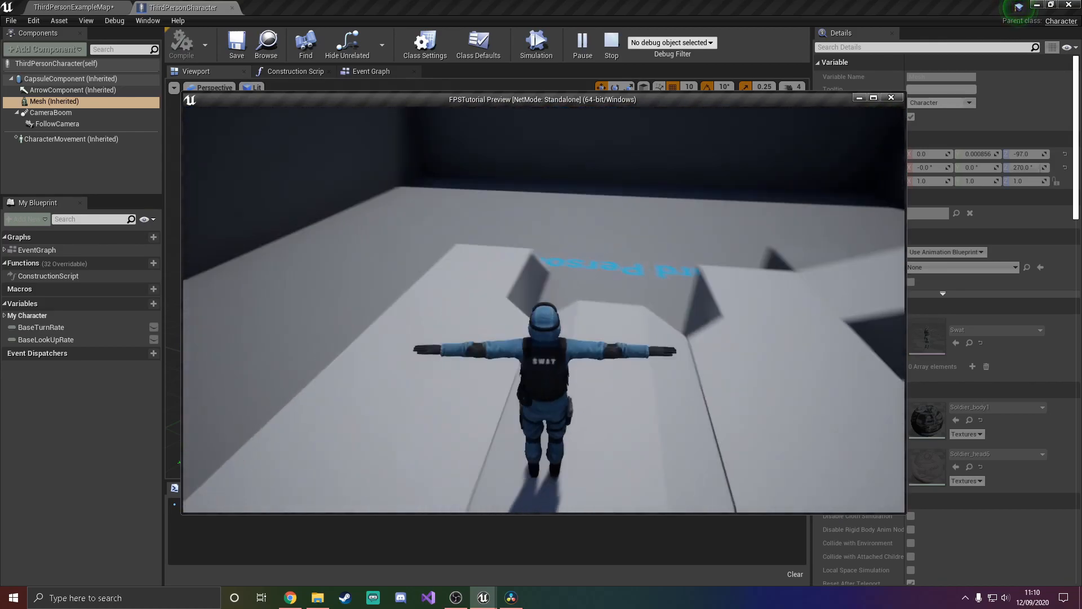
key("Escape")
- Open Character_Animations as the import destination and browse the Animation folder of the FPSAssets Character files in File Explorer
left_click(73, 7)
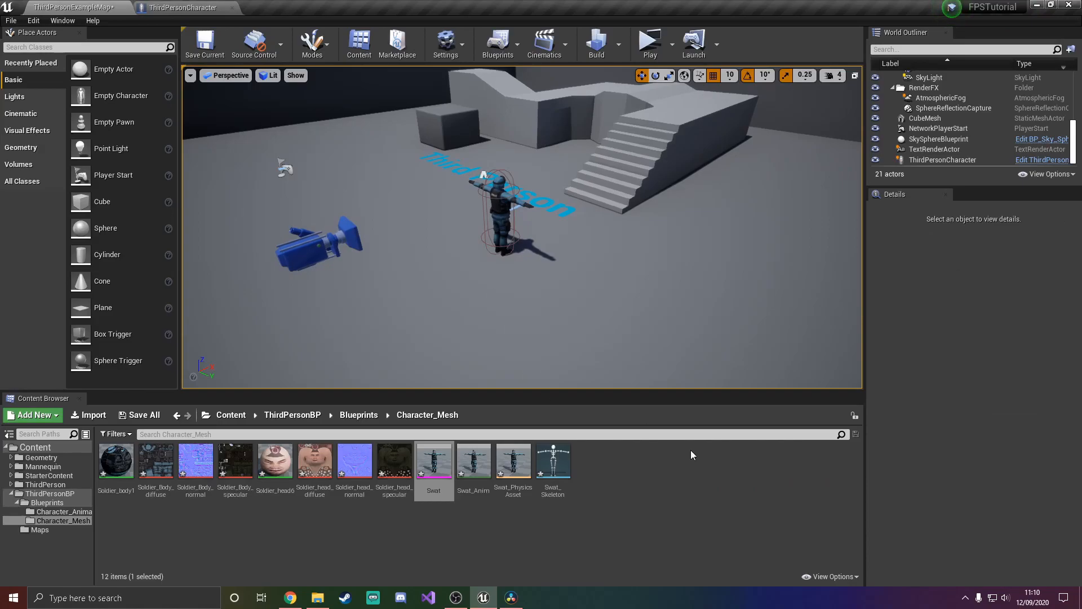
double_click(115, 462)
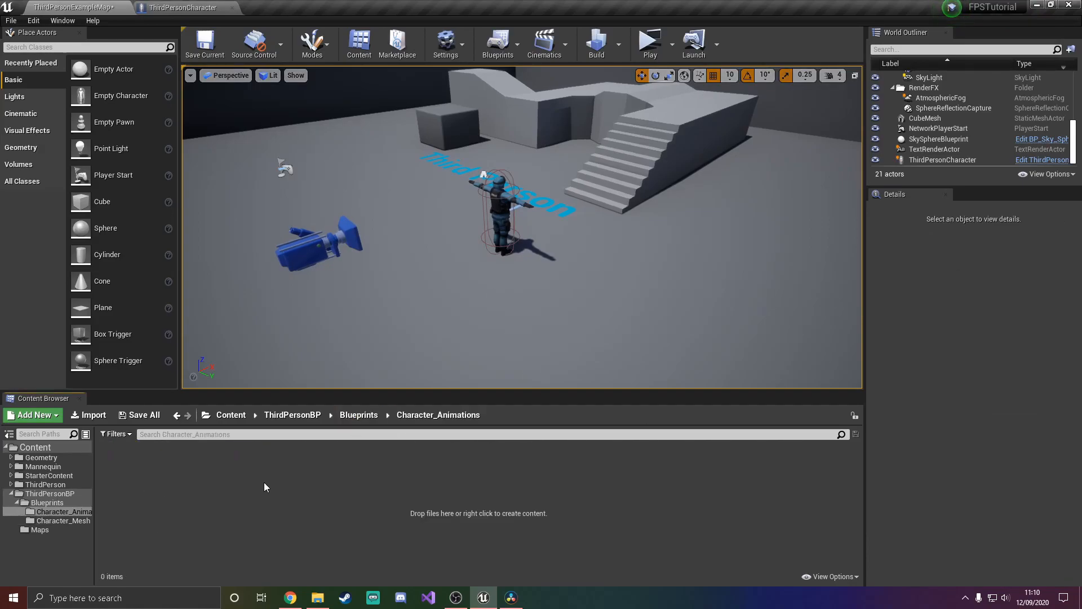
left_click(328, 602)
left_click(174, 212)
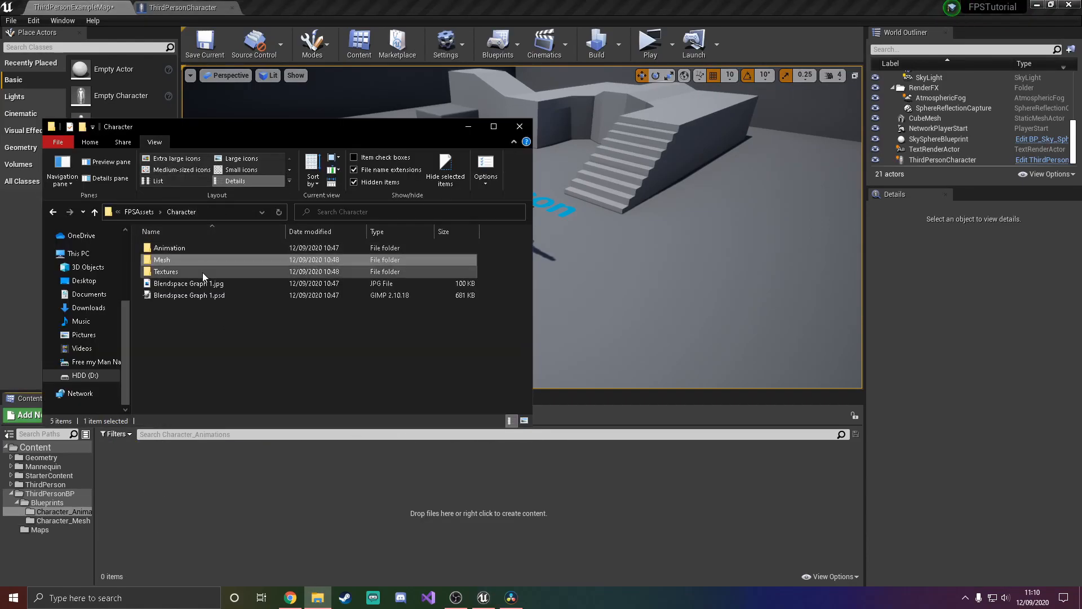
double_click(167, 248)
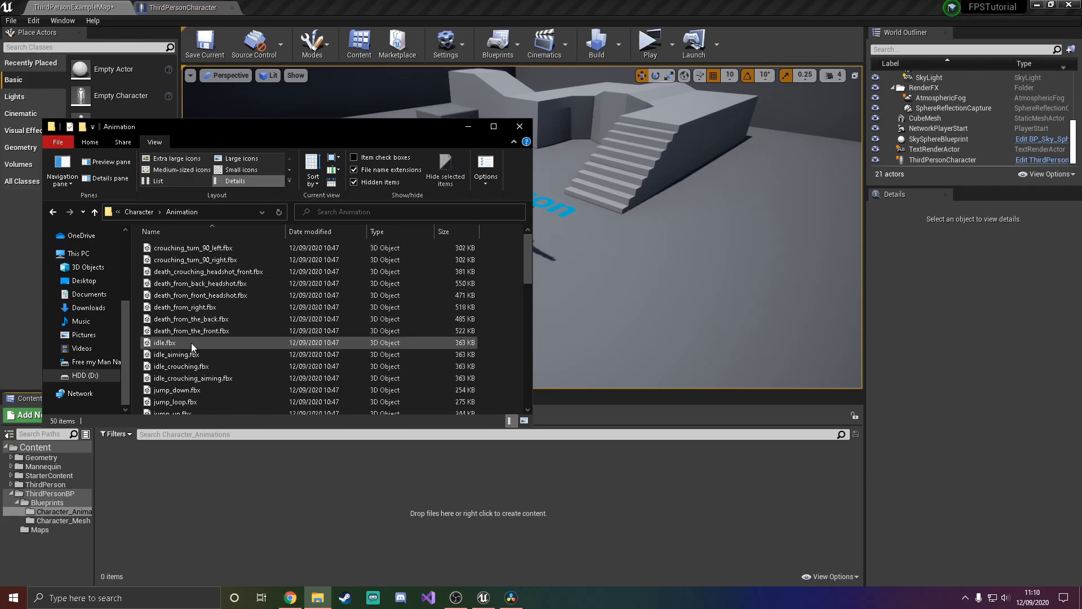
scroll(193, 332, "down", 3)
- Import the ten inPlace run and walk FBX animations (forward, forward left, forward right, left, right) into Character_Animations using Swat_Skeleton
left_click(185, 257)
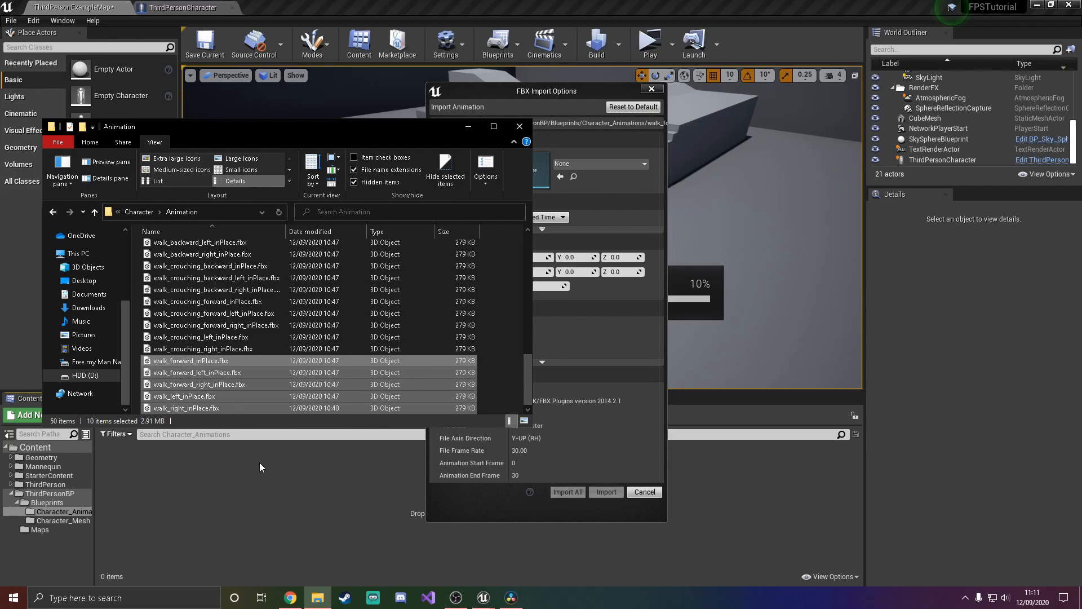
left_click(350, 538)
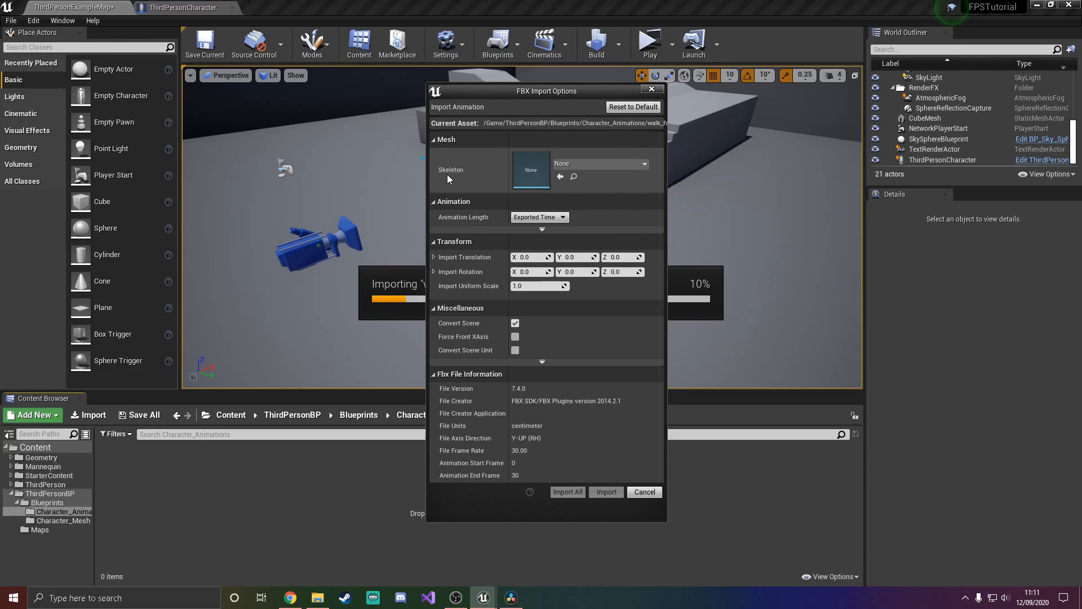
left_click(317, 597)
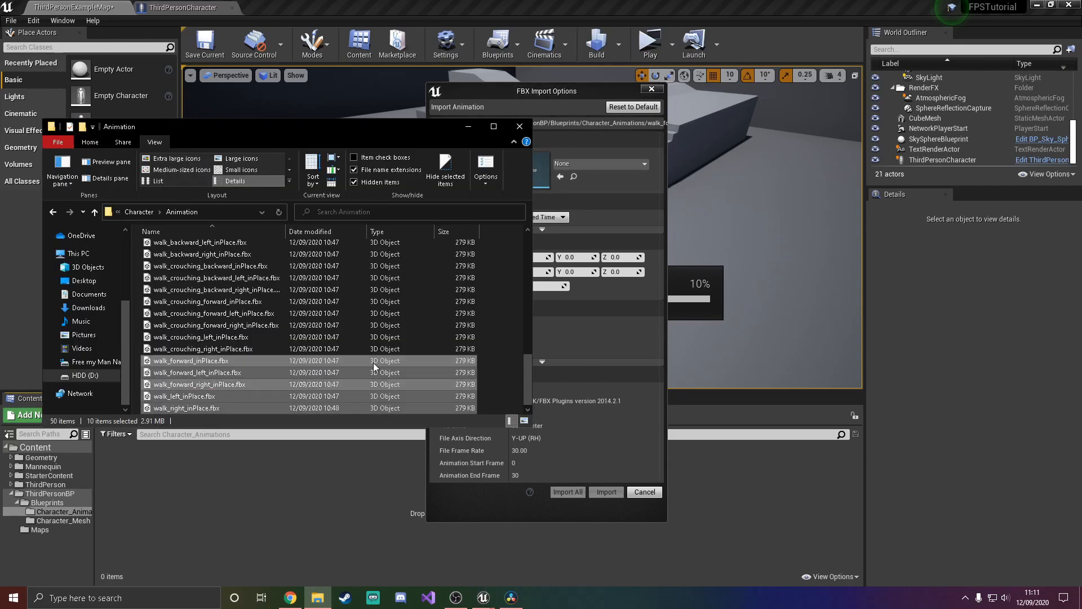
left_click(464, 129)
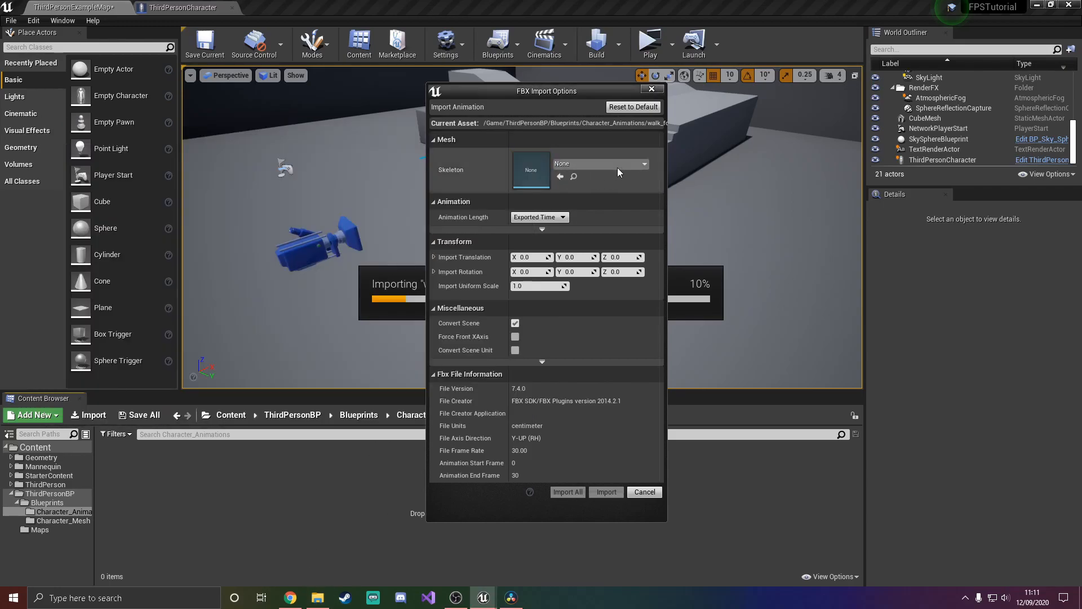
left_click(597, 165)
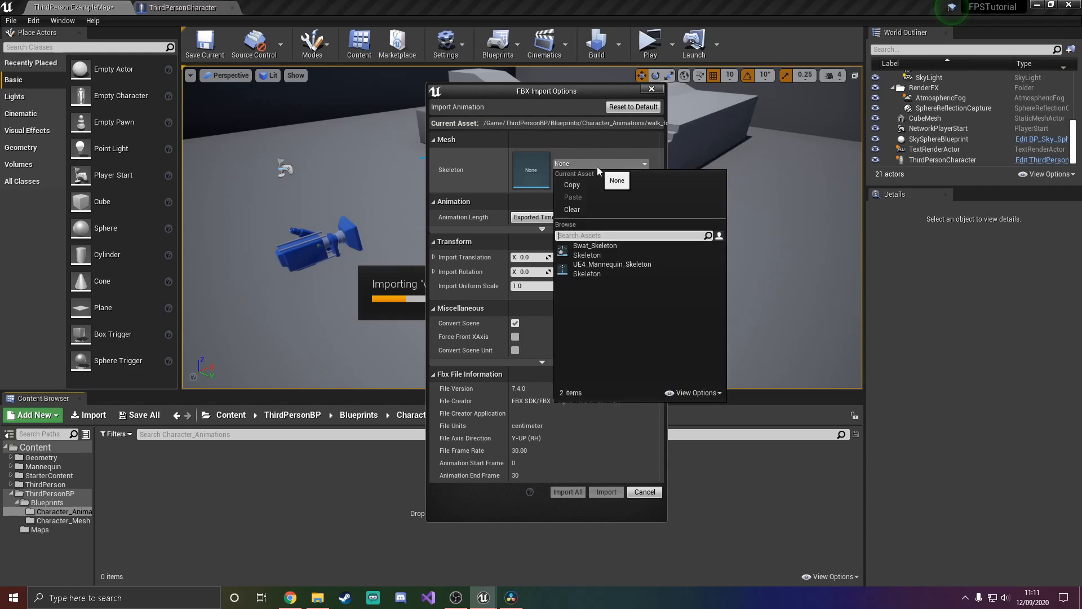
left_click(607, 254)
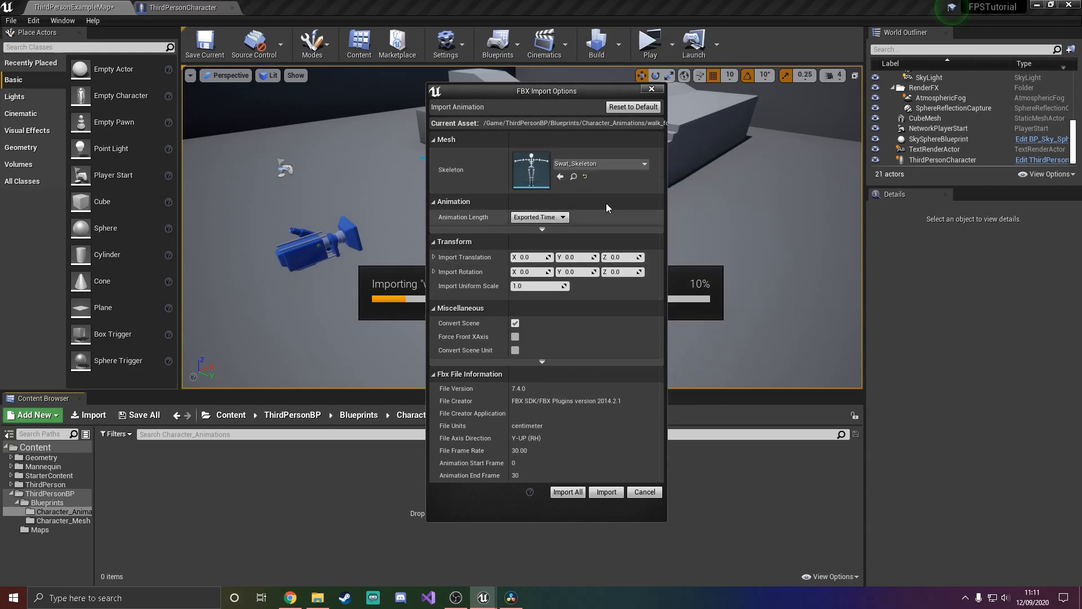
left_click(566, 492)
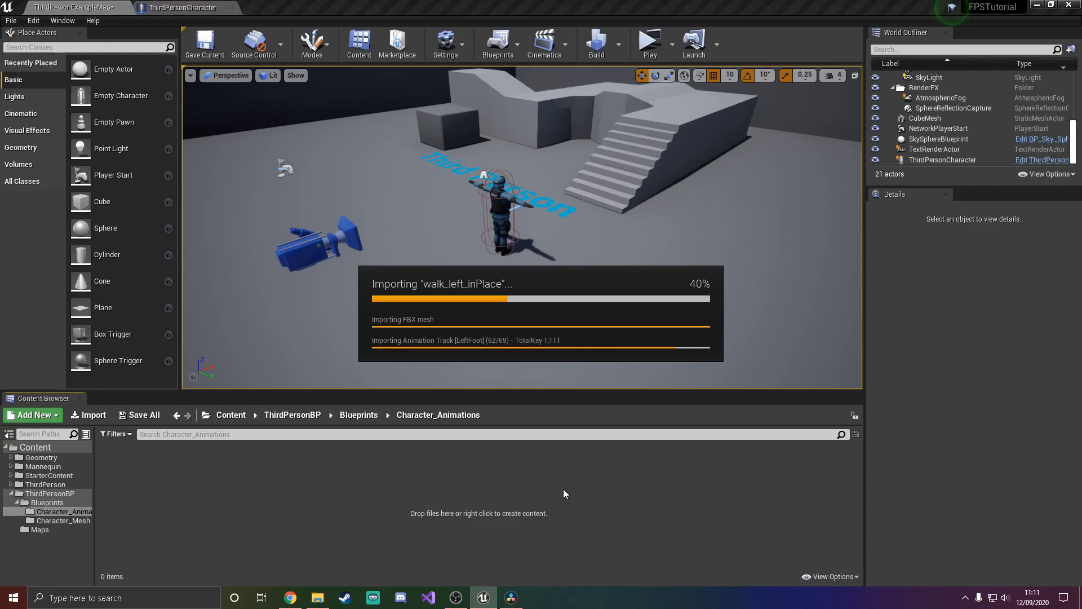
left_click(560, 464)
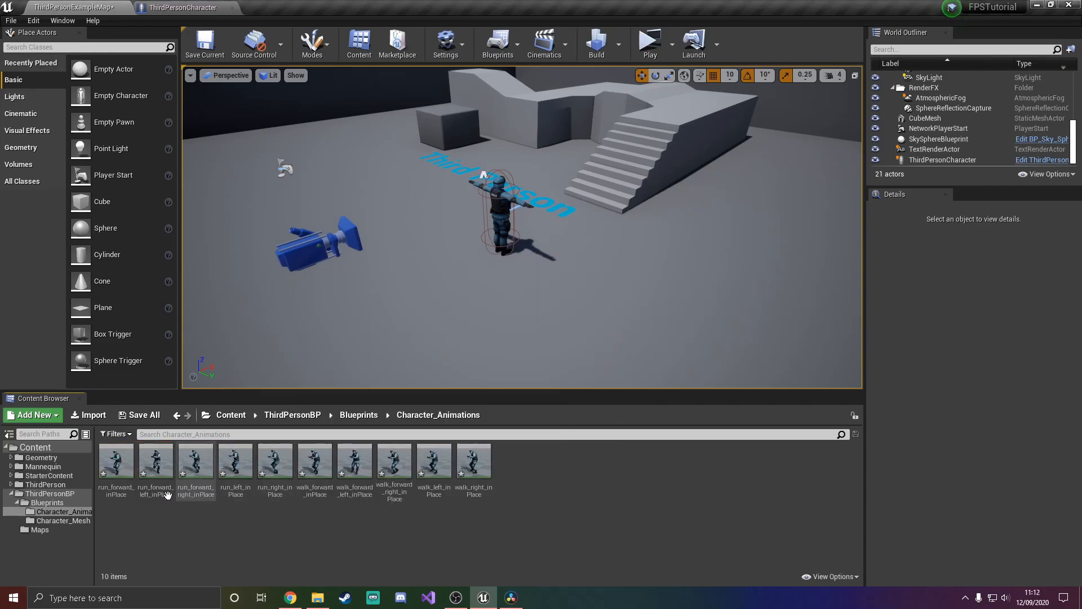
- Create an Animation Blueprint targeting Swat_Skeleton in Character_Animations, name it Character_AnimBP and open it
right_click(546, 486)
mouse_move(582, 331)
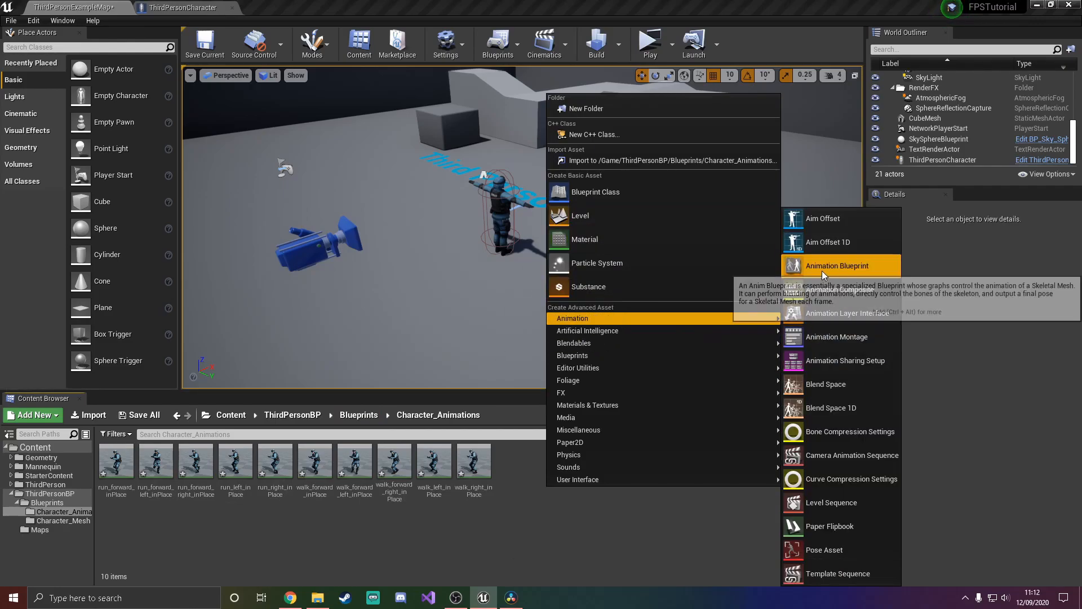
left_click(823, 272)
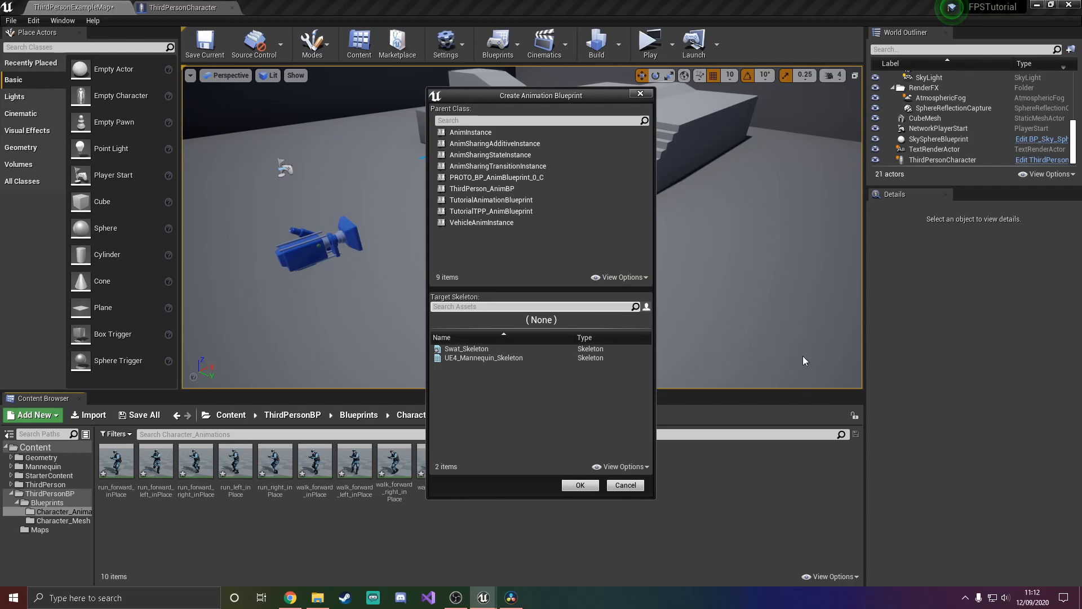
left_click(478, 348)
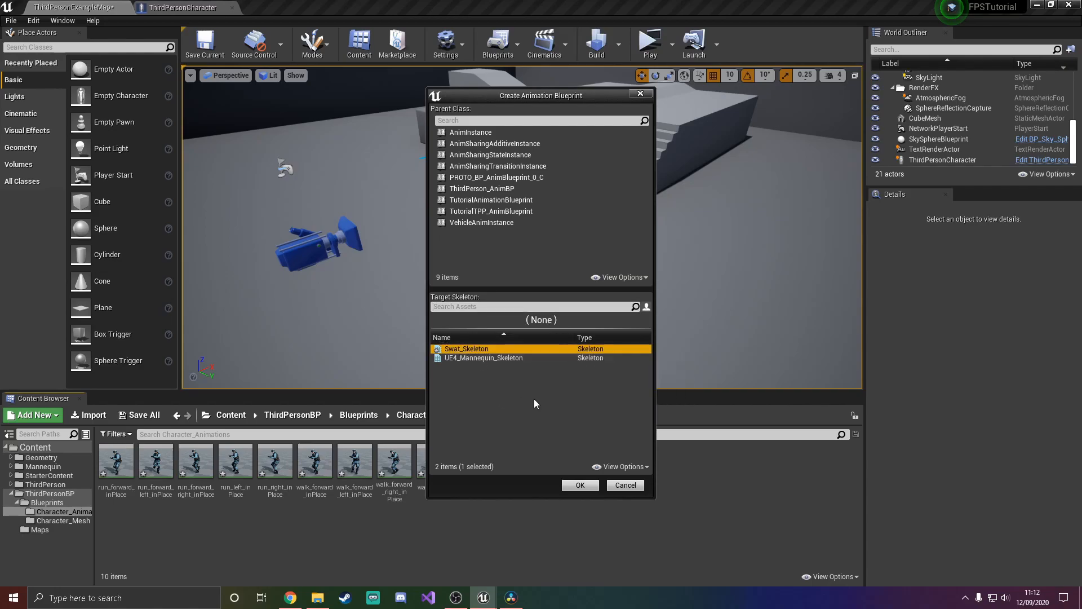
left_click(580, 486)
type("Character")
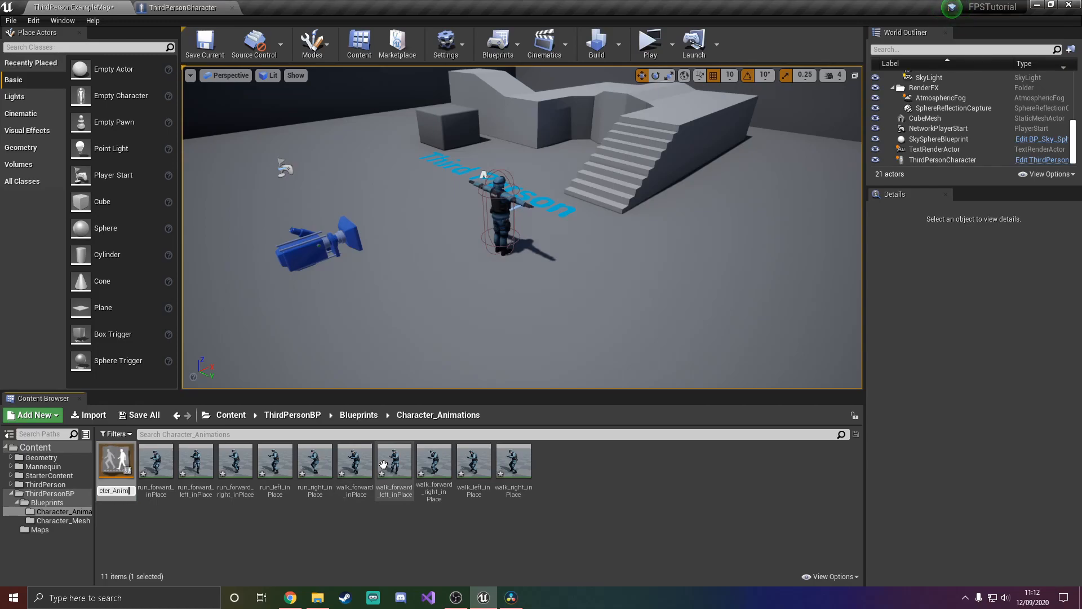
type("_AnimBP")
key("Return")
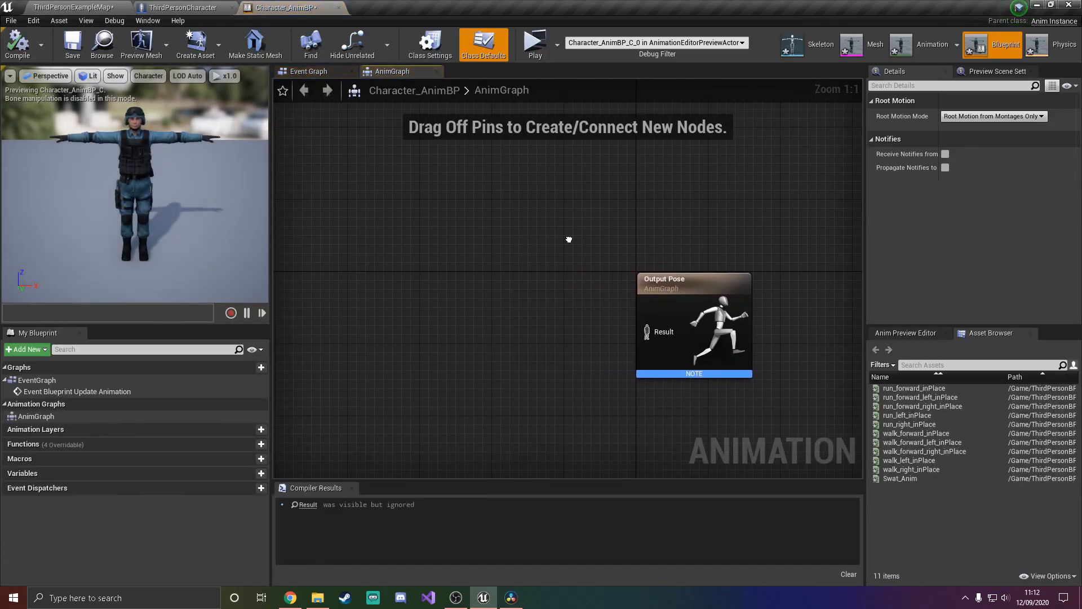
- Add a state machine connected to the Output Pose's Result in the AnimGraph and align it beside that node
right_click_drag(569, 239, 585, 243)
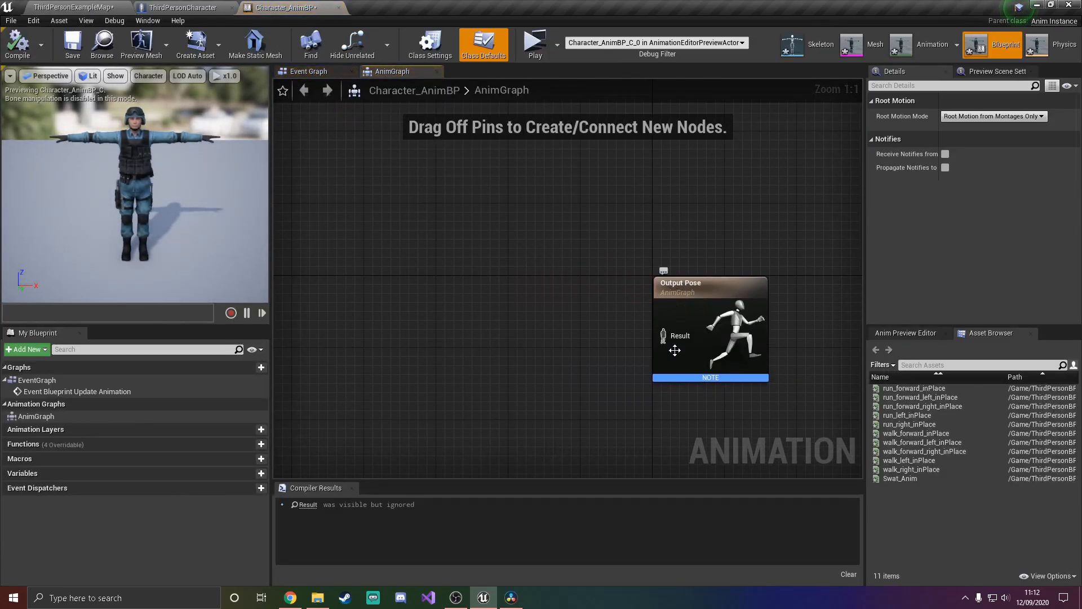
left_click_drag(663, 336, 544, 339)
type("state")
key("Return")
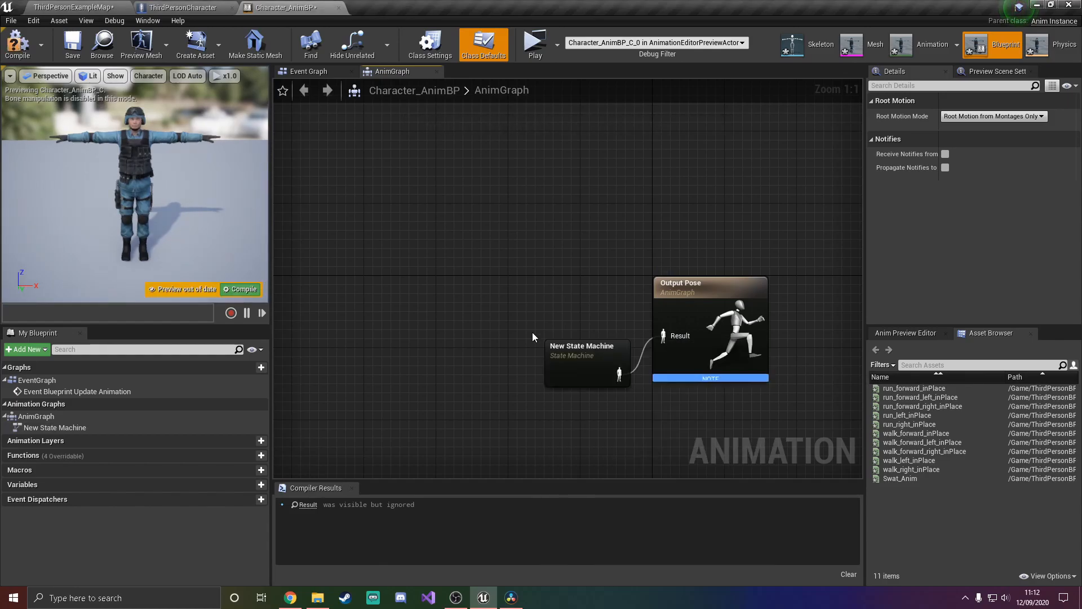
left_click_drag(569, 363, 560, 327)
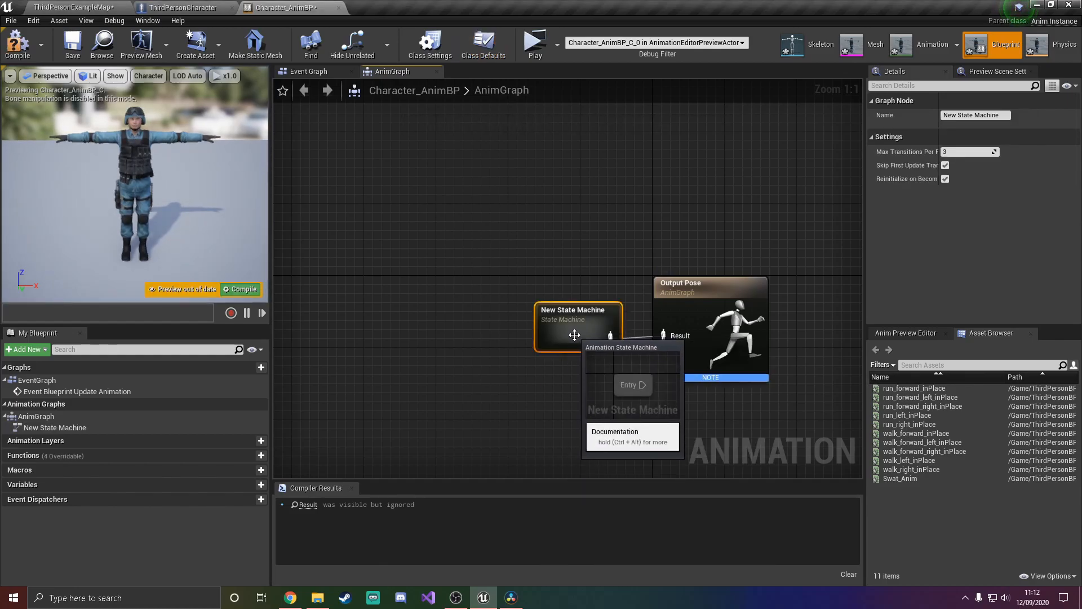
- Open the new state machine and add a state named Idle connected from Entry
double_click(575, 335)
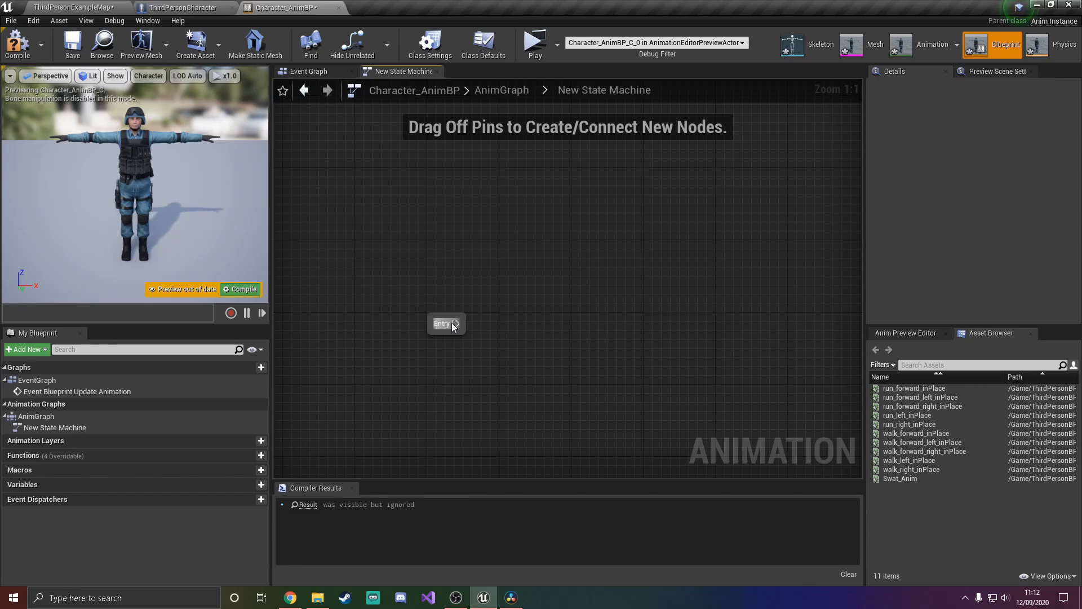
left_click_drag(453, 326, 577, 323)
left_click(616, 353)
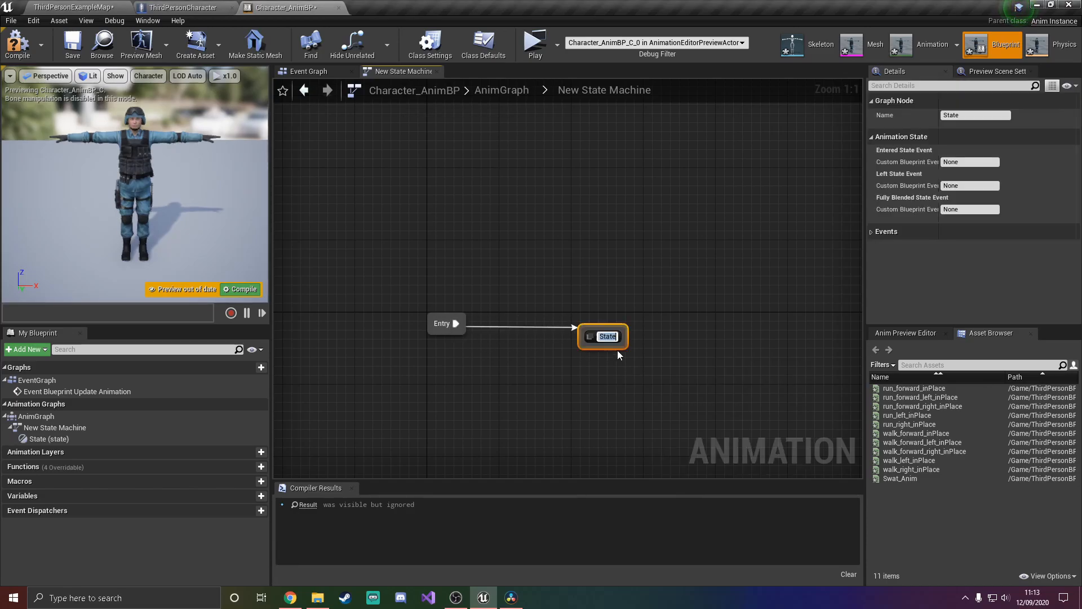
type("Idle")
key("Return")
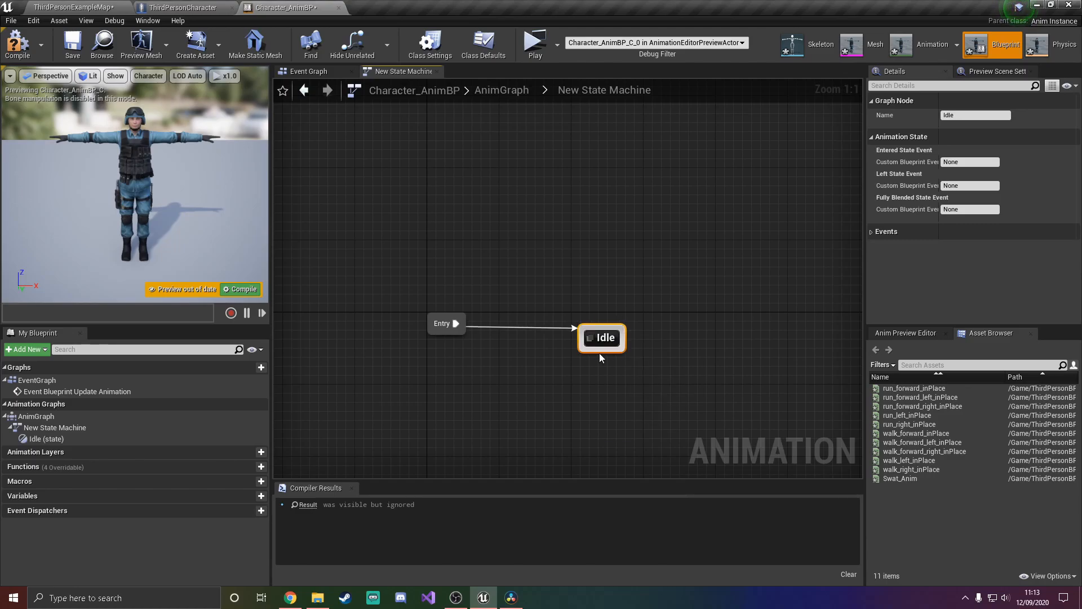
- Open the Idle state, search its assets for idle, and import idle_aiming.fbx into Character_Animations using Swat_Skeleton
double_click(601, 337)
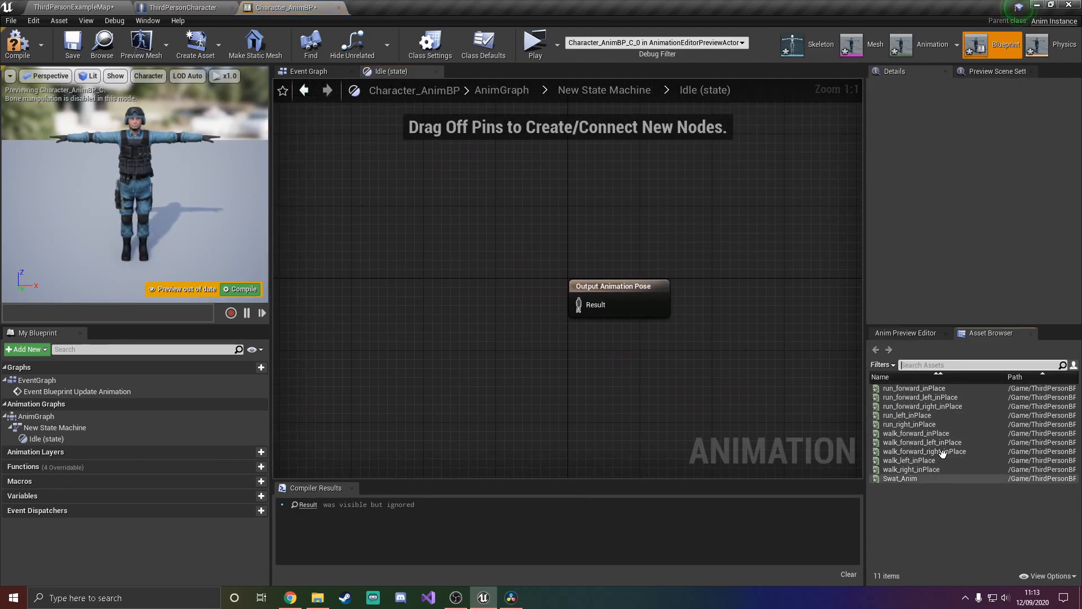
type("idle")
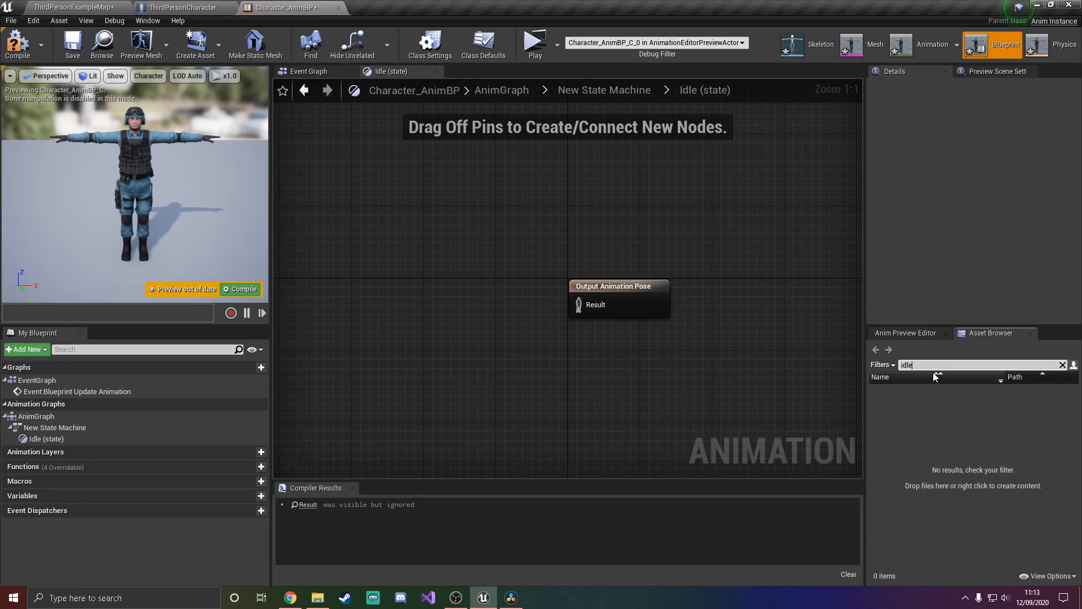
left_click(104, 7)
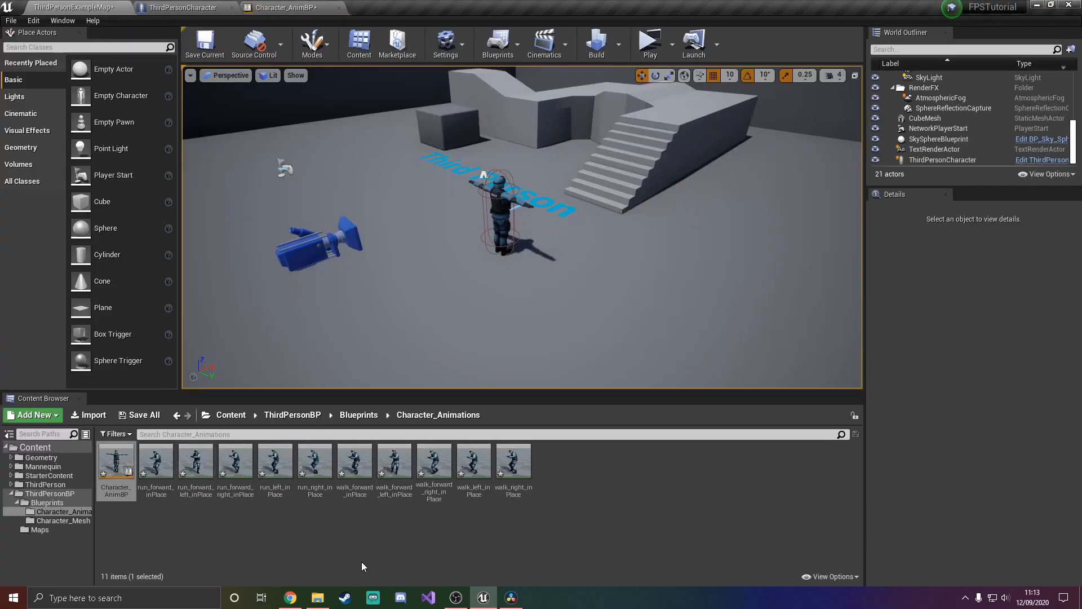
left_click(318, 596)
scroll(224, 364, "up", 10)
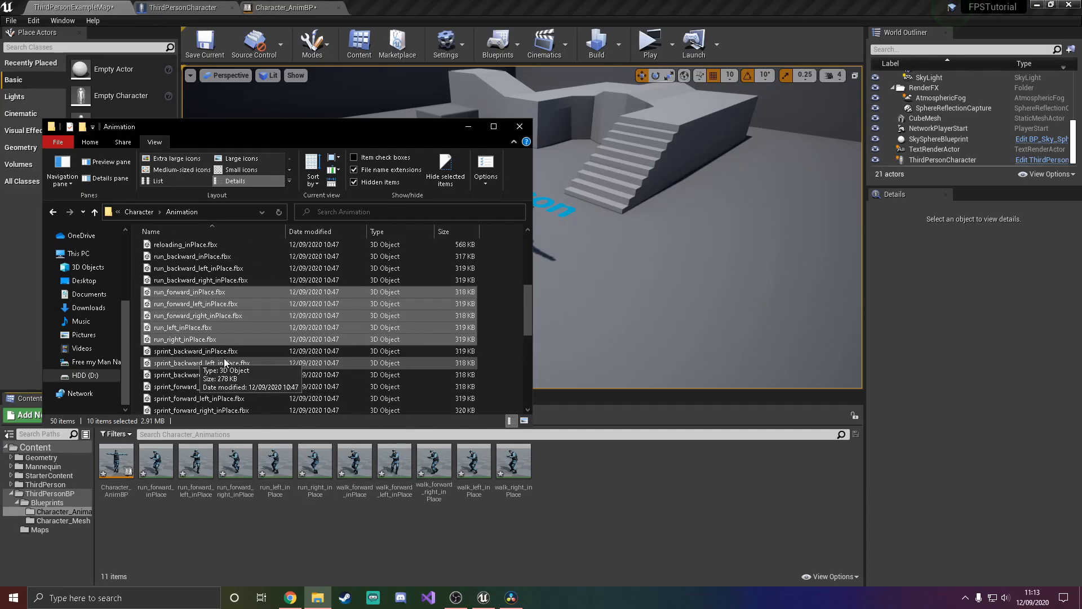
scroll(224, 364, "down", 2)
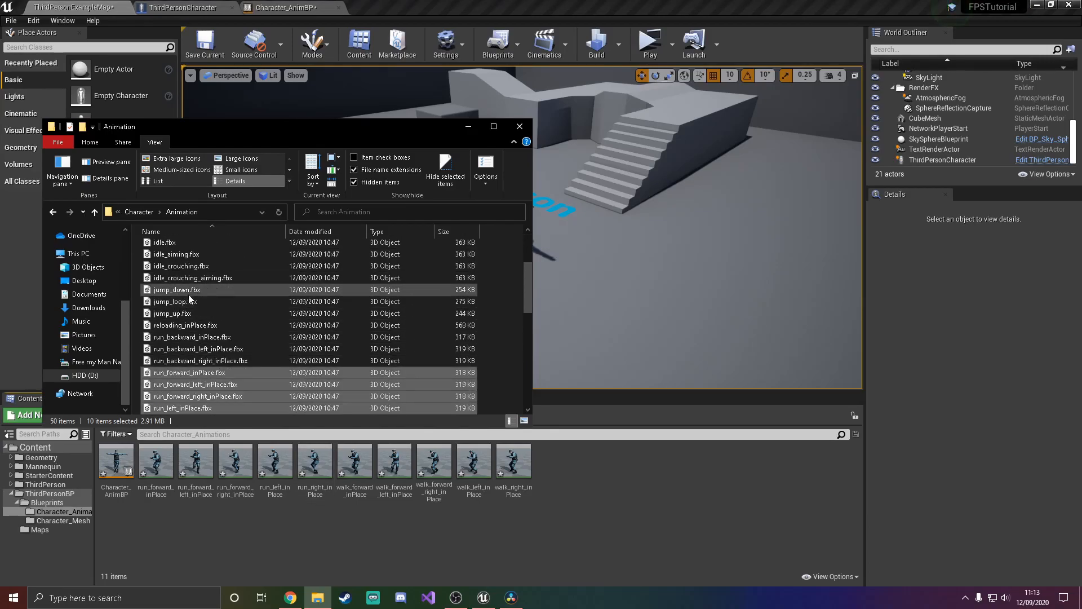
scroll(189, 299, "up", 1)
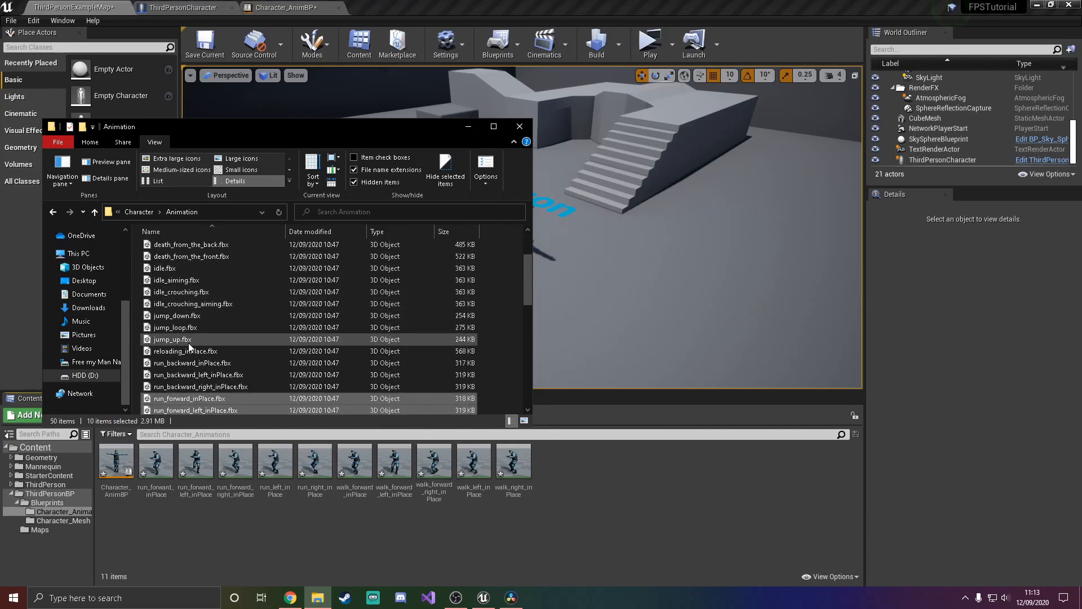
left_click_drag(178, 280, 647, 499)
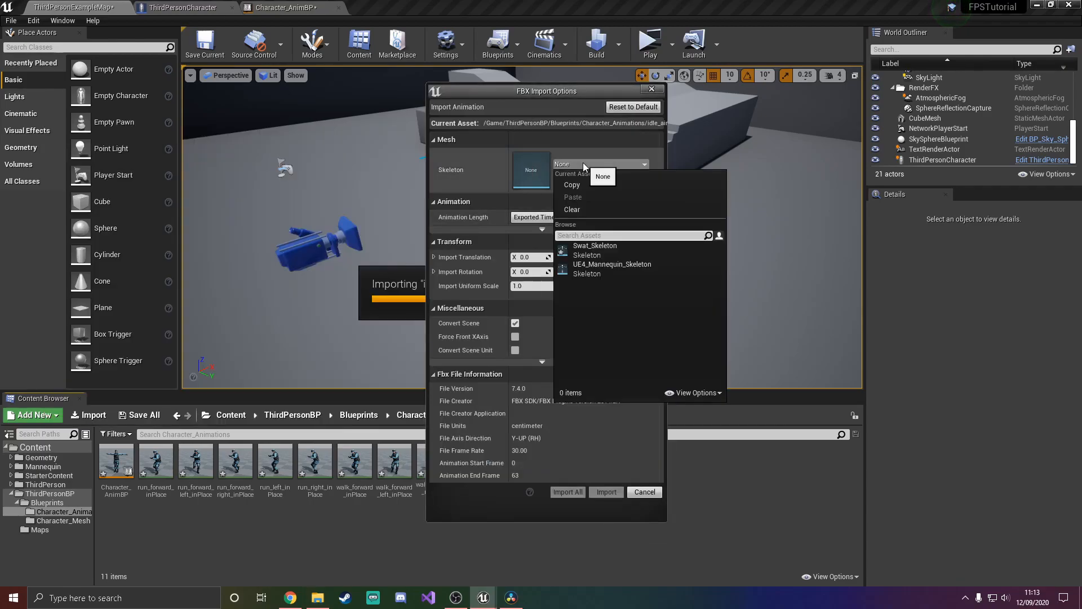
left_click(583, 164)
left_click(592, 270)
left_click(601, 492)
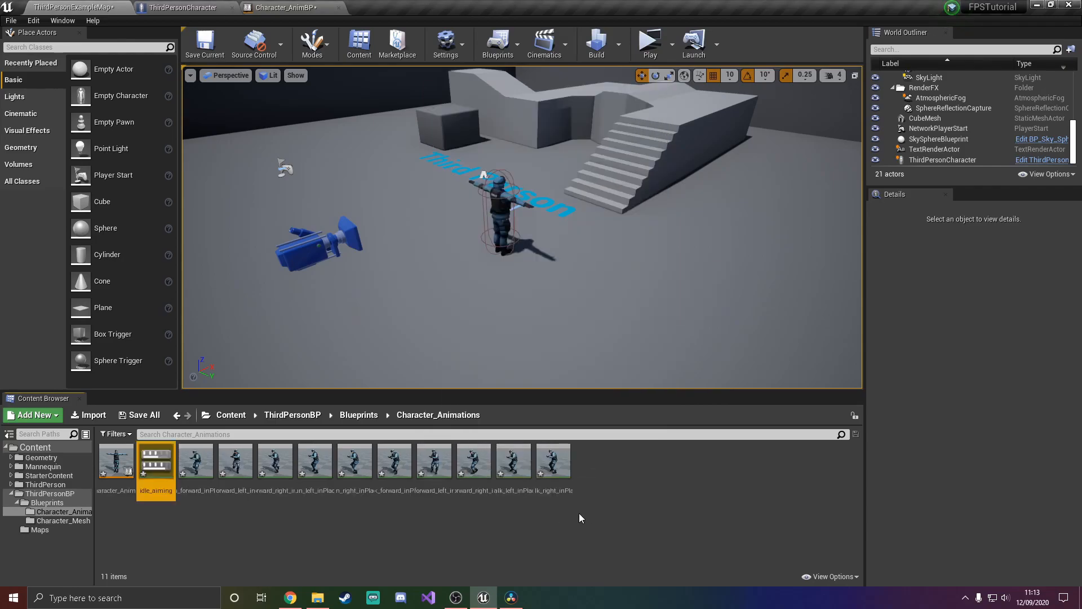
- Place idle_aiming in the Idle state connected to the Output Animation Pose's Result, compile, and return to the state machine
left_click(278, 8)
left_click_drag(914, 390, 412, 279)
left_click_drag(483, 305, 595, 303)
left_click(580, 244)
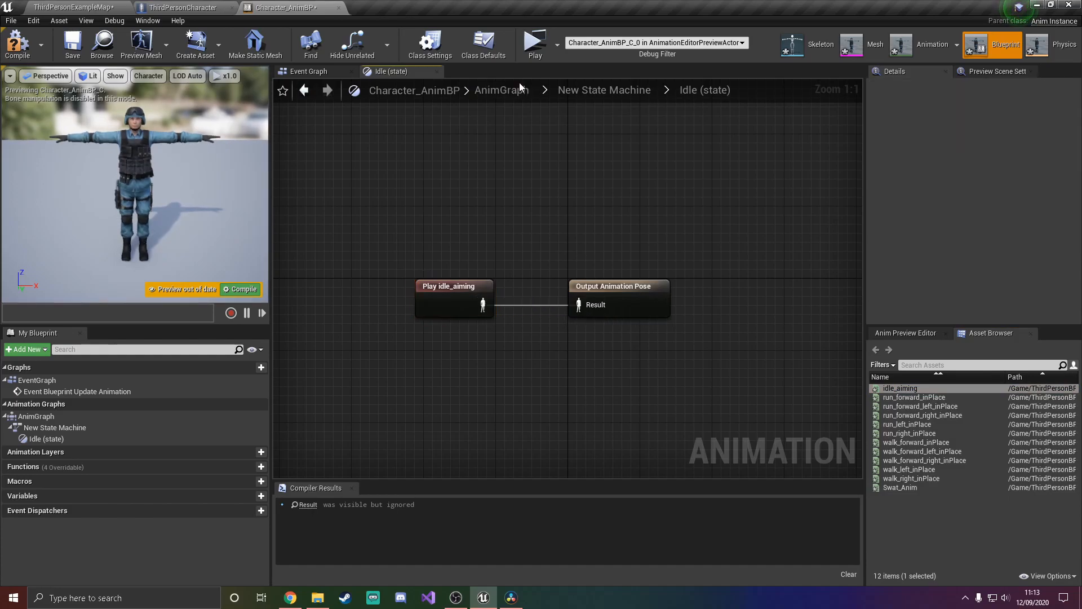
left_click(242, 289)
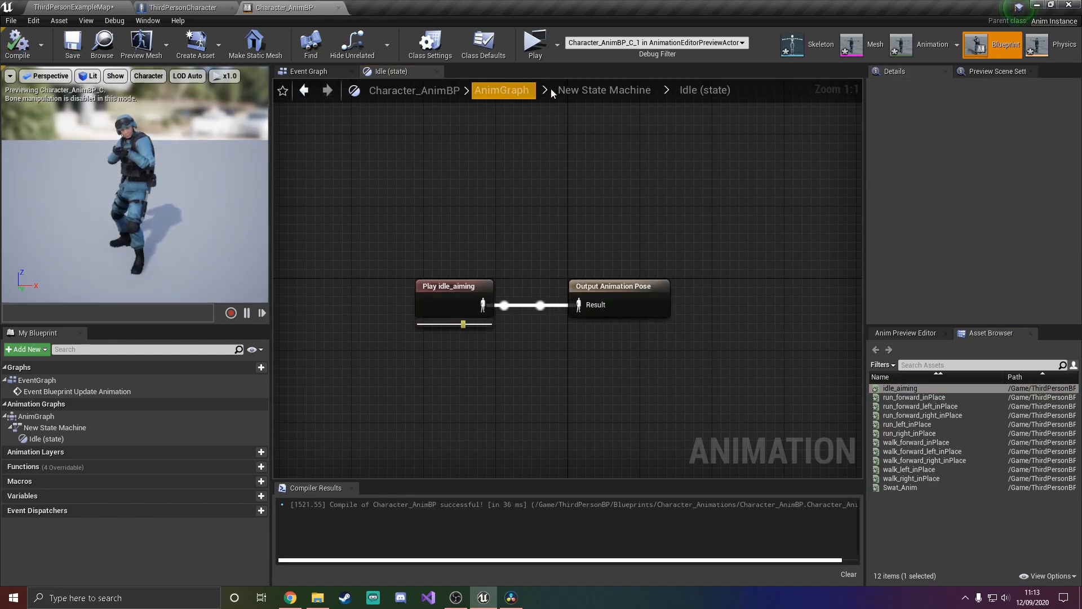
left_click(634, 89)
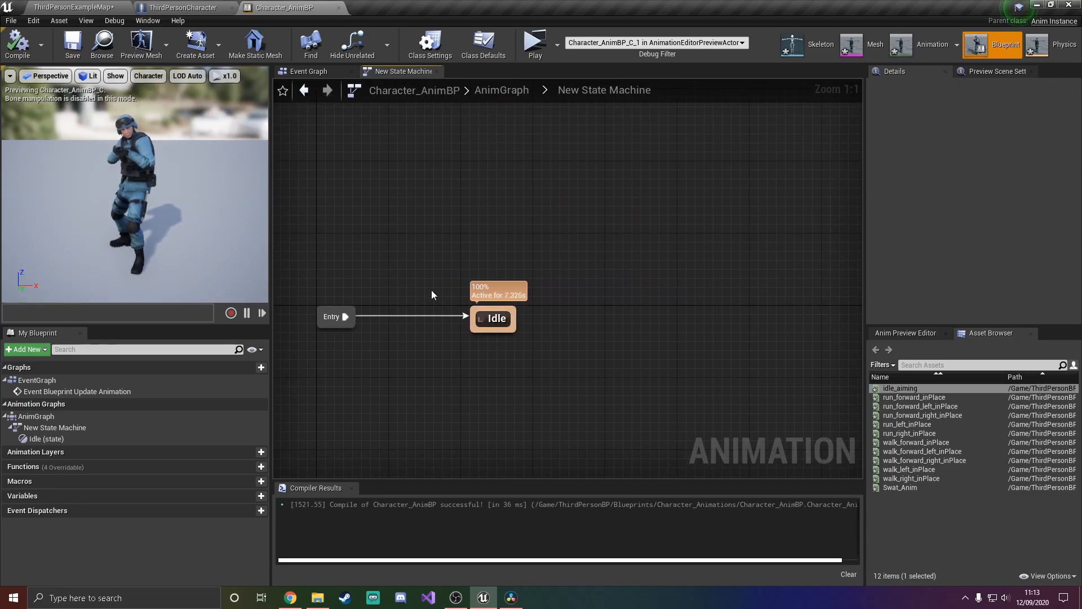
- Set the Anim Class of the ThirdPersonCharacter mesh to Character_AnimBP, then compile and save the blueprint
left_click(189, 8)
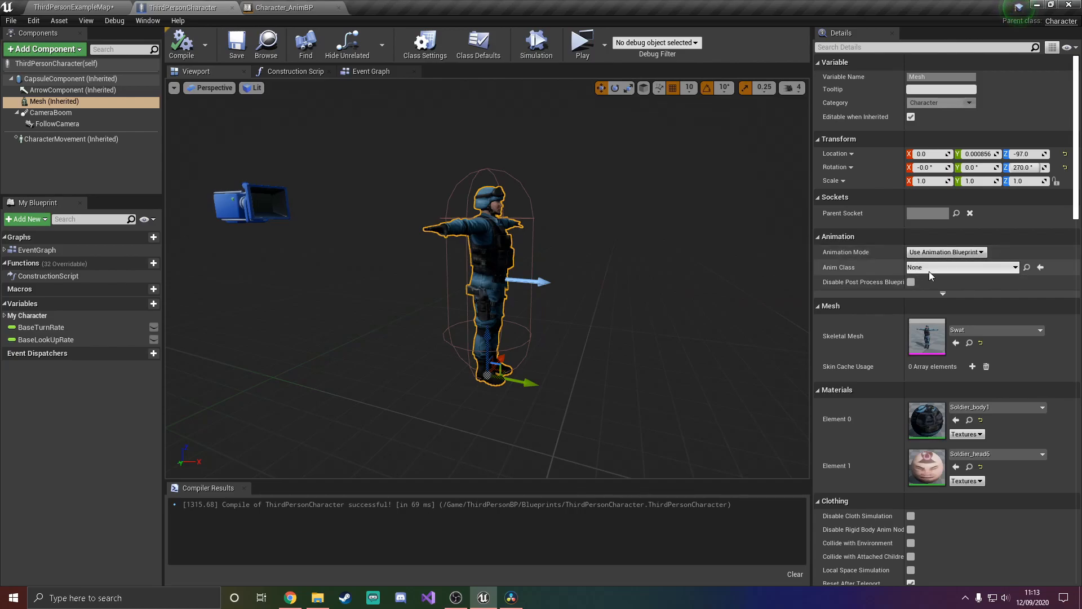
left_click(929, 269)
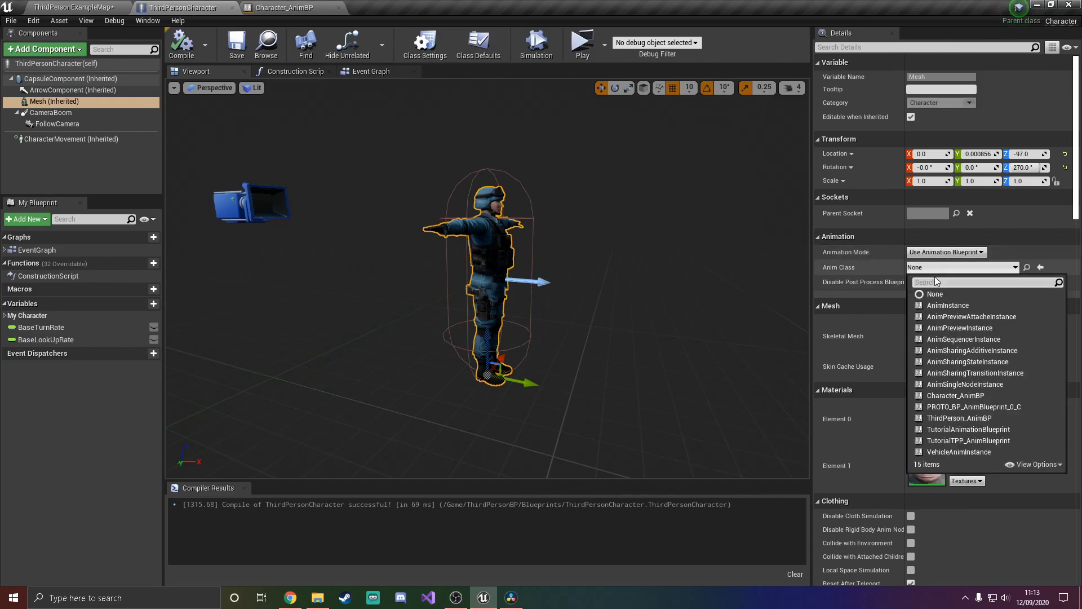
left_click(970, 395)
mouse_move(488, 279)
right_mouse_down()
mouse_move(542, 270)
mouse_move(488, 294)
right_mouse_up()
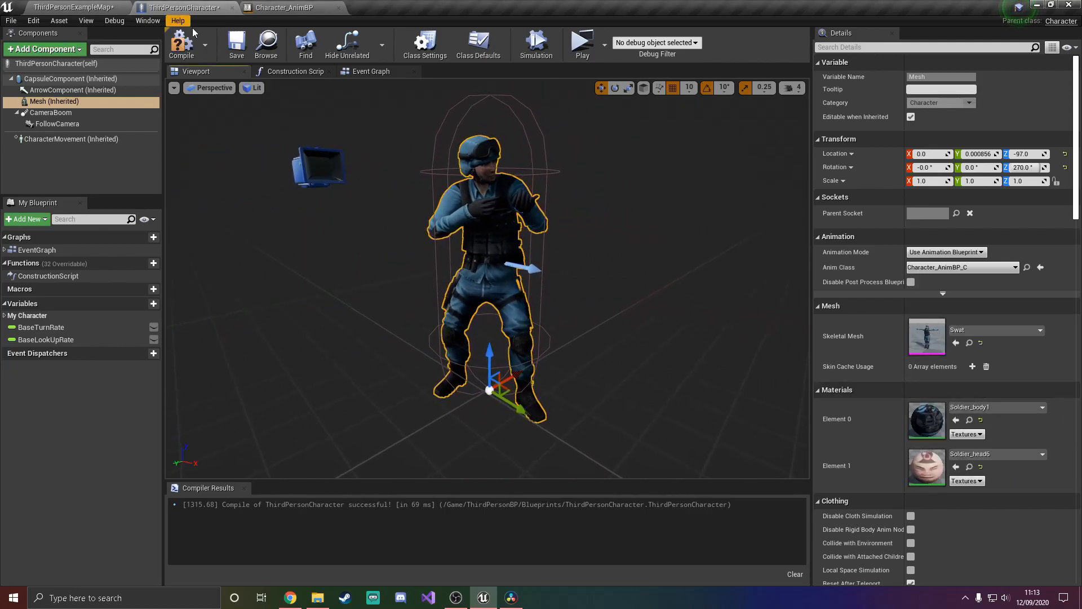
left_click(181, 42)
left_click(237, 44)
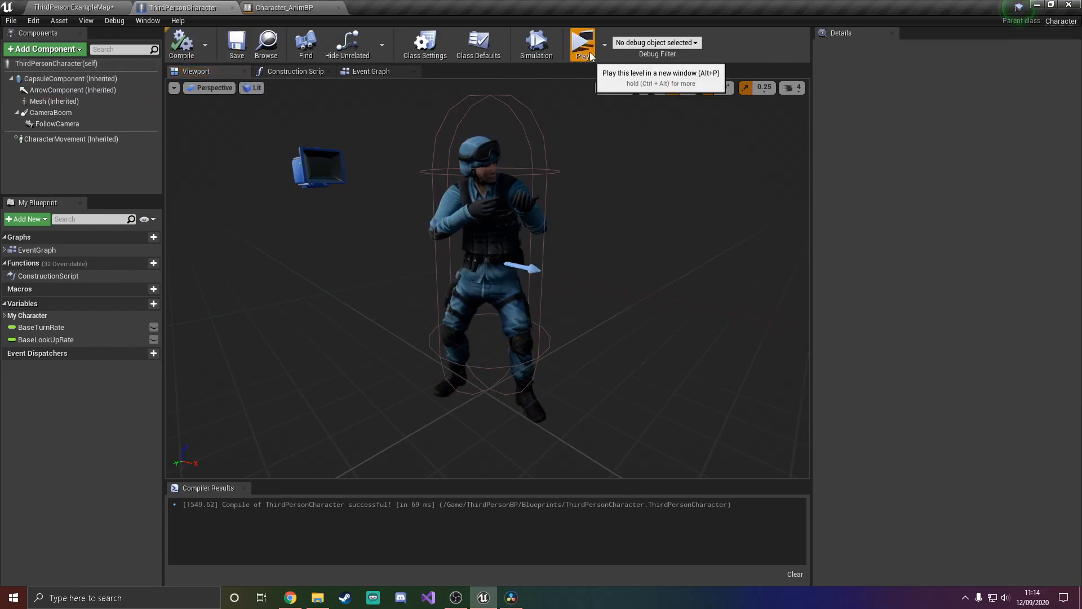
- Play the level in a preview window and move the character around to check its idle animation
left_click(584, 45)
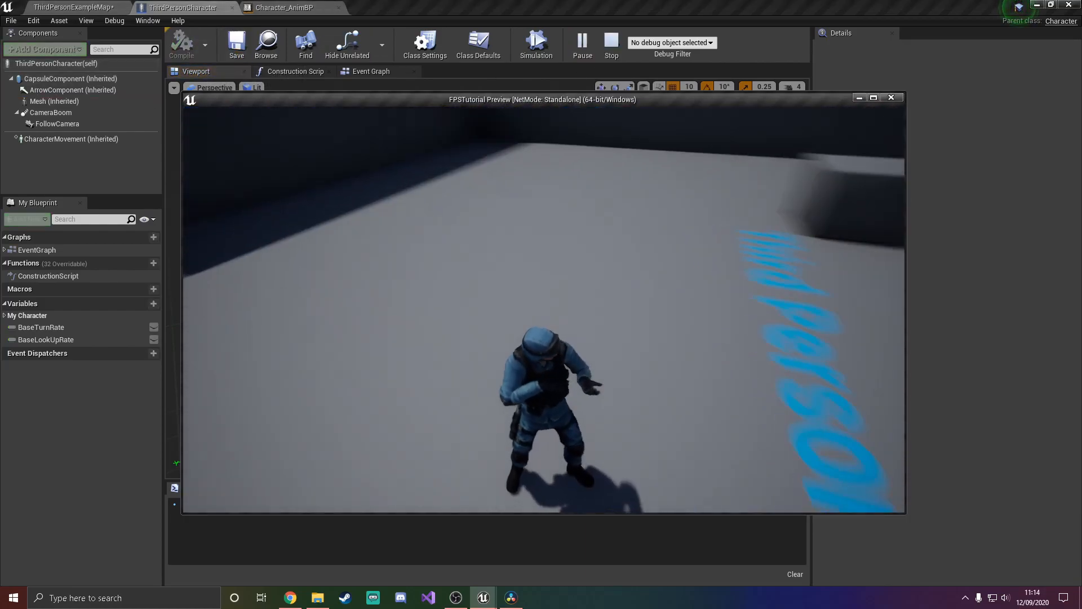
key("w")
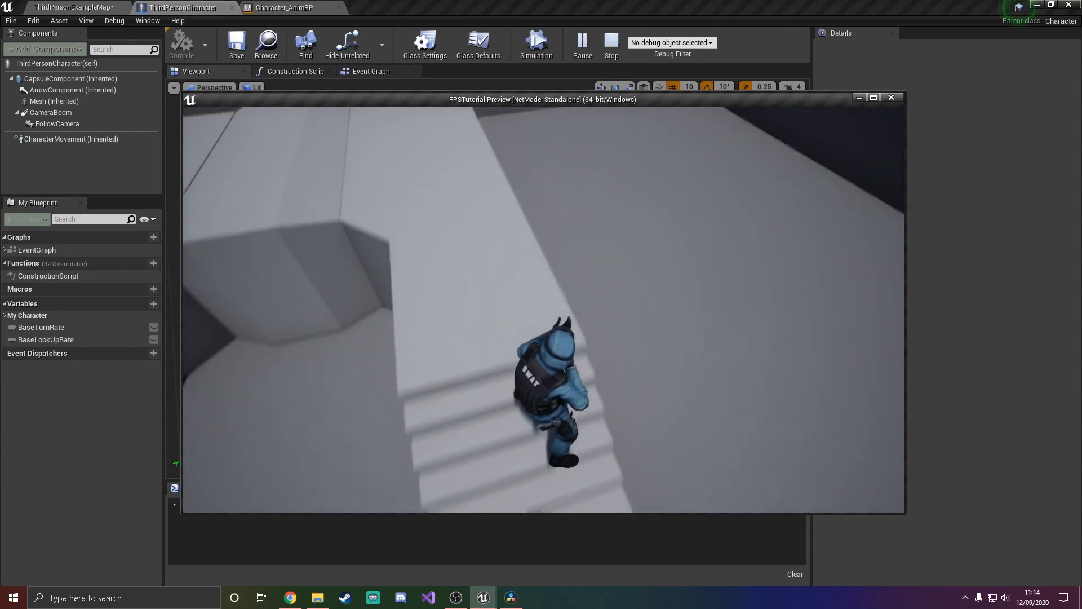
key("w")
key("w")
key("w")
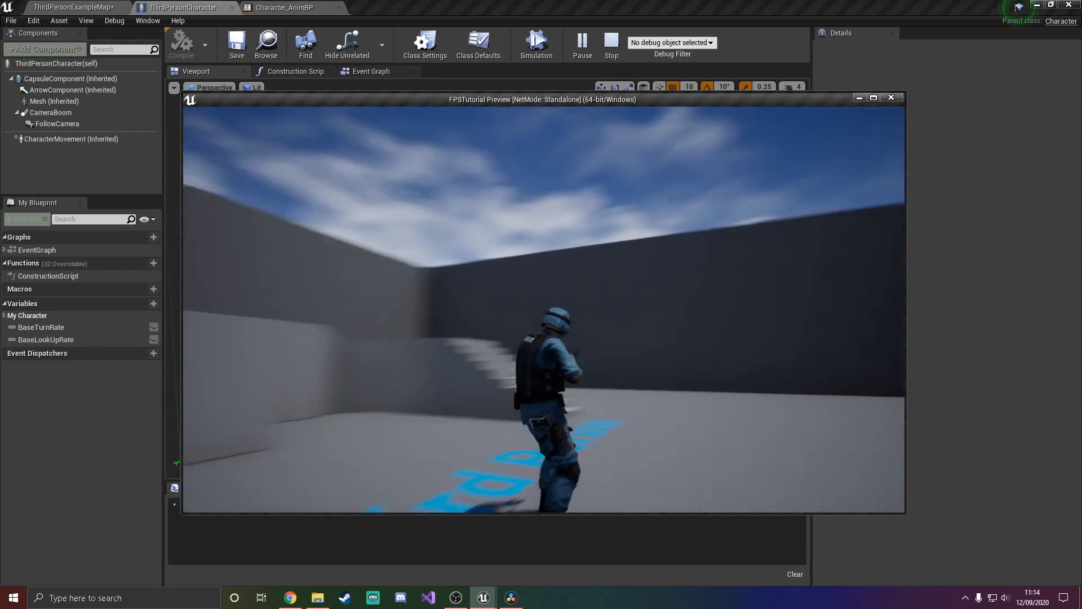
key("w")
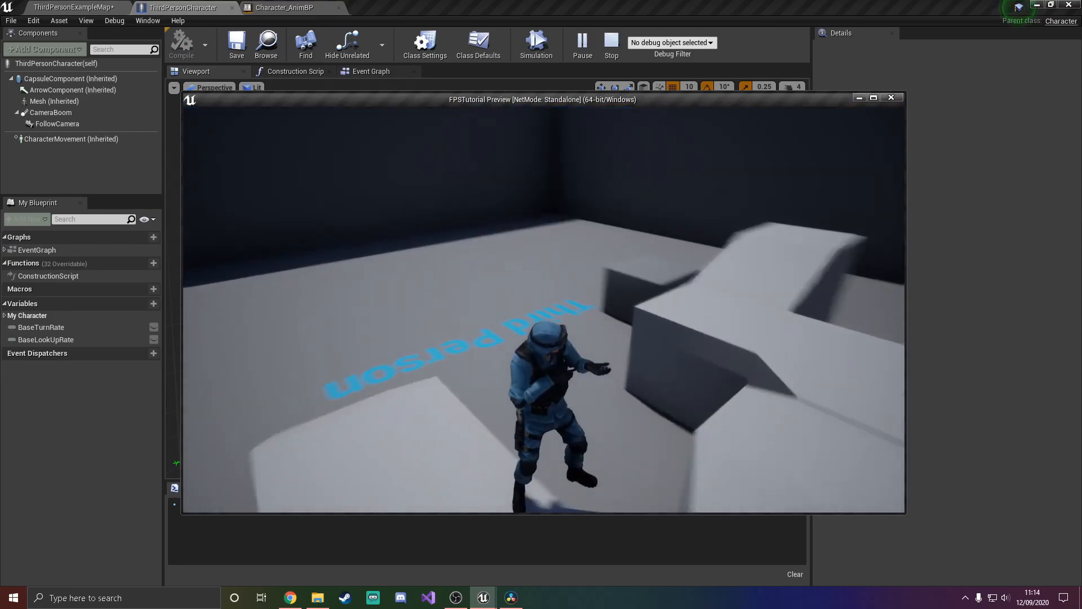
key("w")
key("Escape")
- In Character_AnimBP's state machine, add a state named Walk with a transition from Idle
left_click(269, 7)
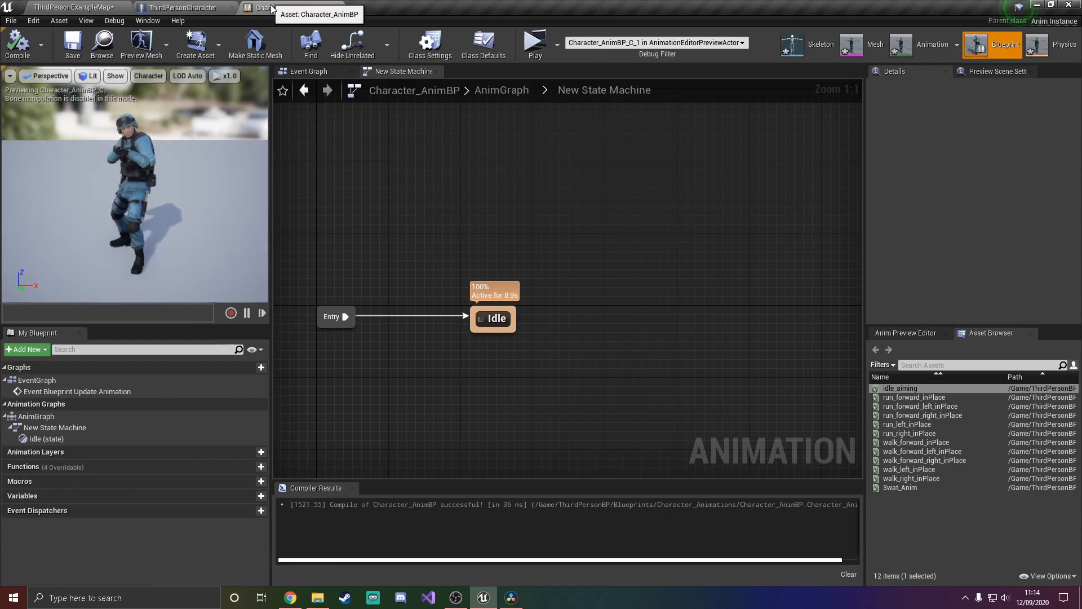
right_click_drag(559, 323, 540, 334)
left_click_drag(495, 331, 675, 326)
left_click(720, 349)
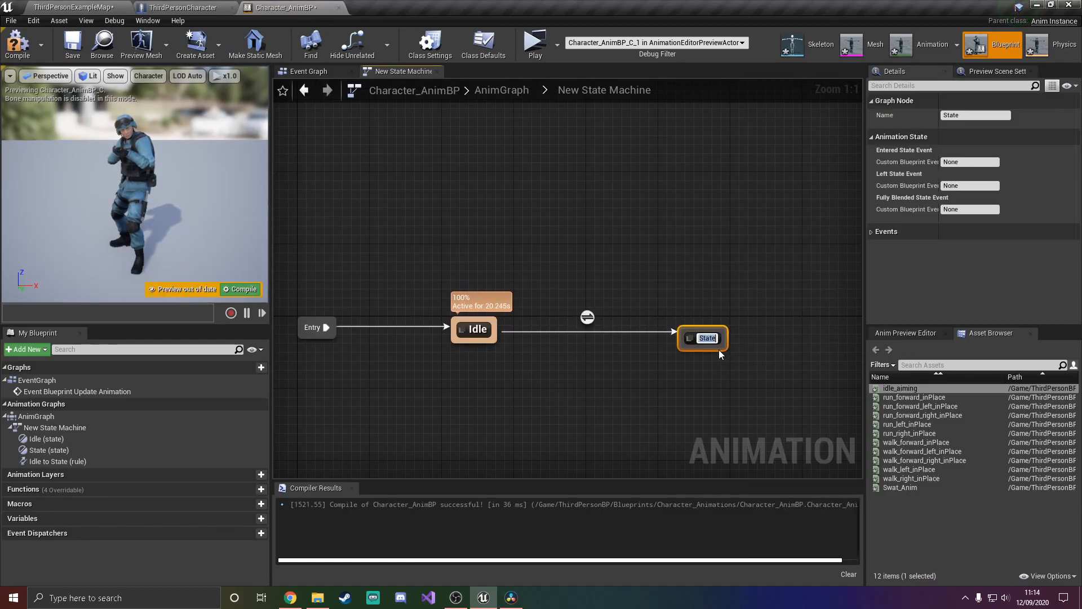
type("W")
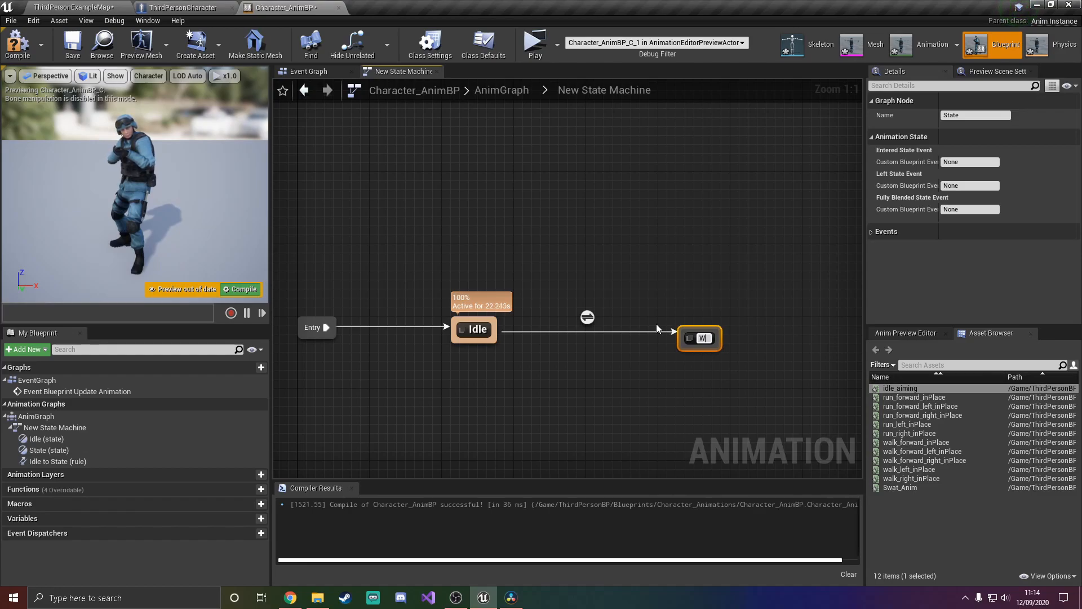
type("alk")
key("Return")
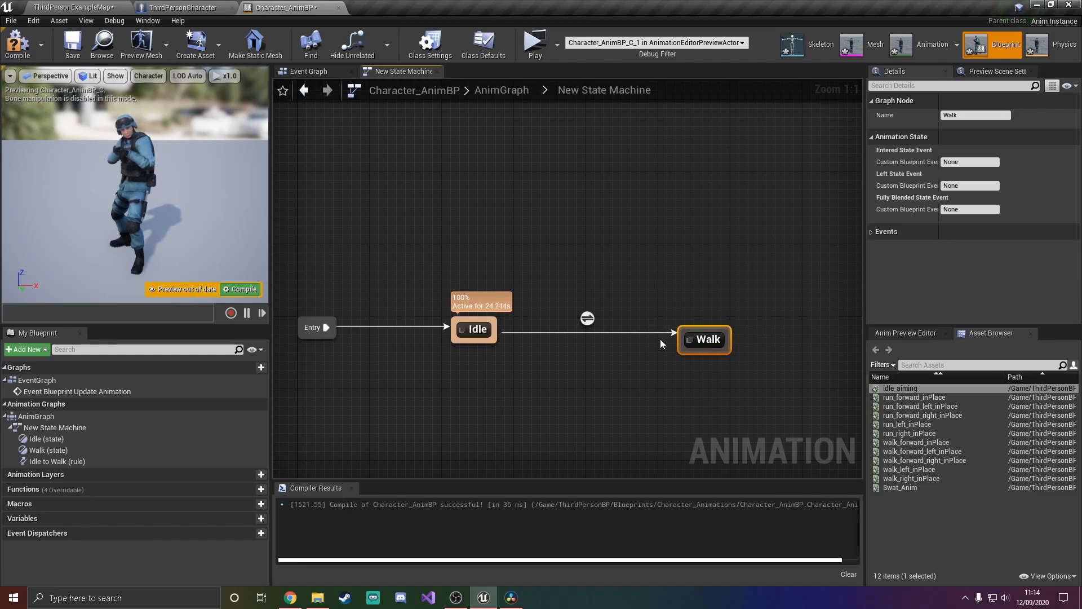
- Create a return transition from Walk to Idle and move the Walk state slightly closer to Idle
left_click_drag(707, 345, 496, 337)
left_click(679, 365)
left_click_drag(716, 328, 697, 337)
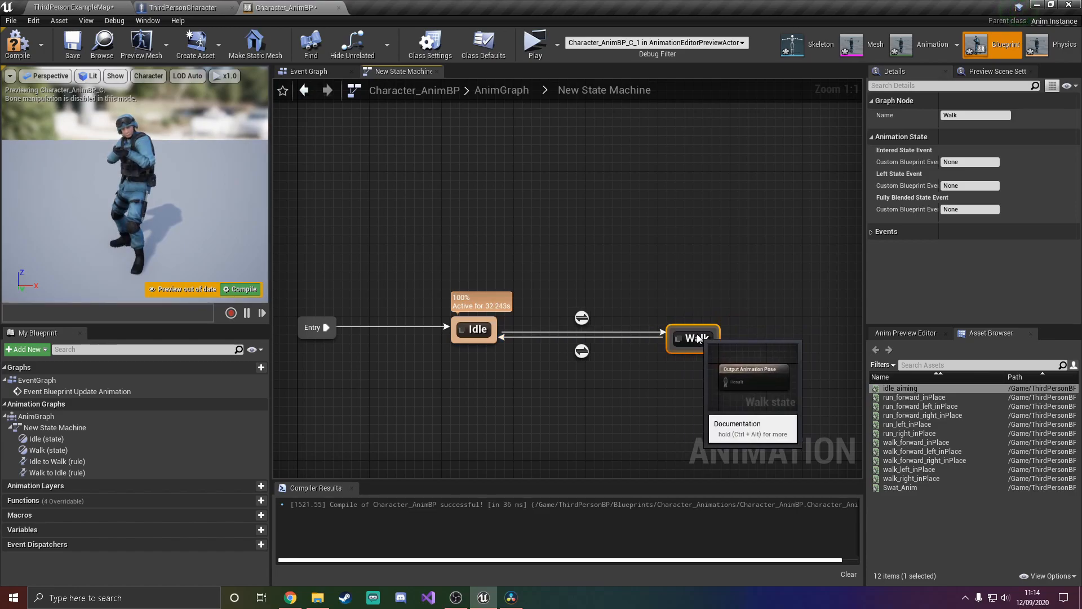
left_click(712, 371)
- Place walk_forward_inPlace in the Walk state, connect it to the Output Animation Pose's Result, and compile
double_click(692, 337)
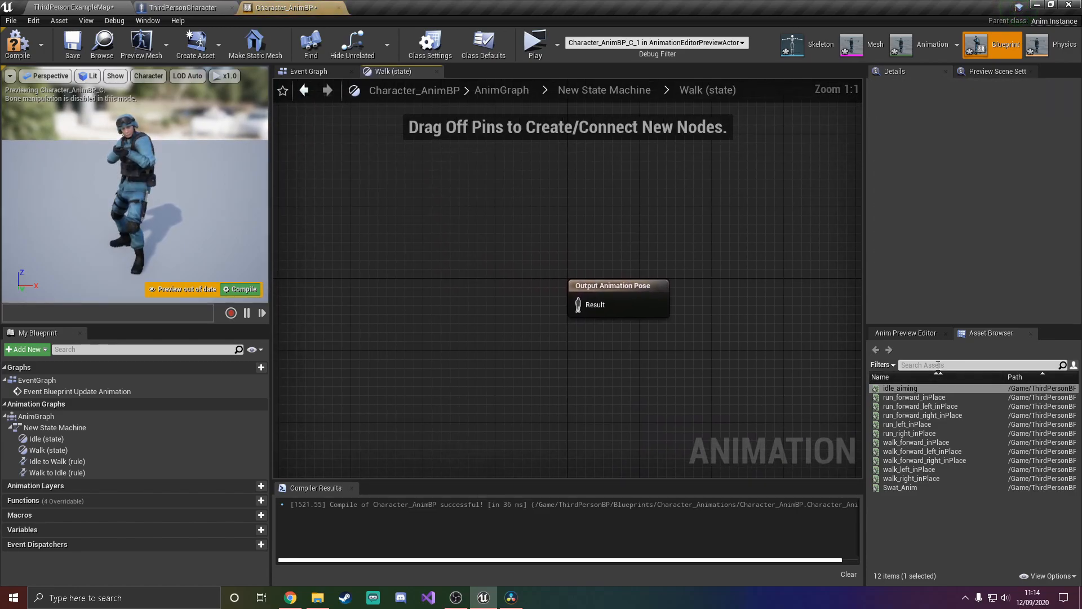
type("walk")
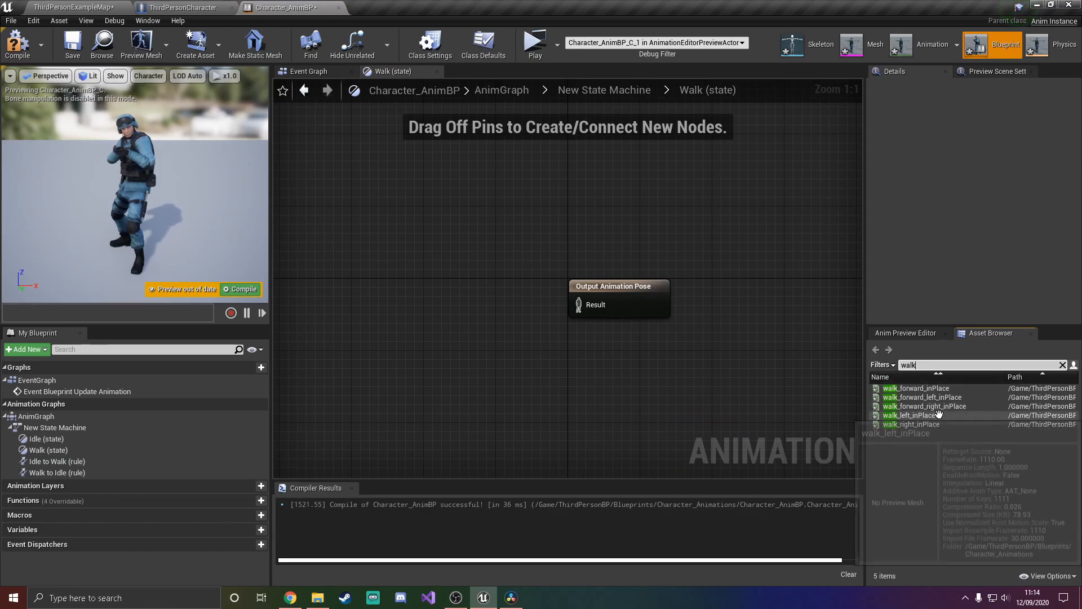
left_click_drag(945, 388, 434, 284)
left_click_drag(526, 305, 581, 305)
left_click(282, 303)
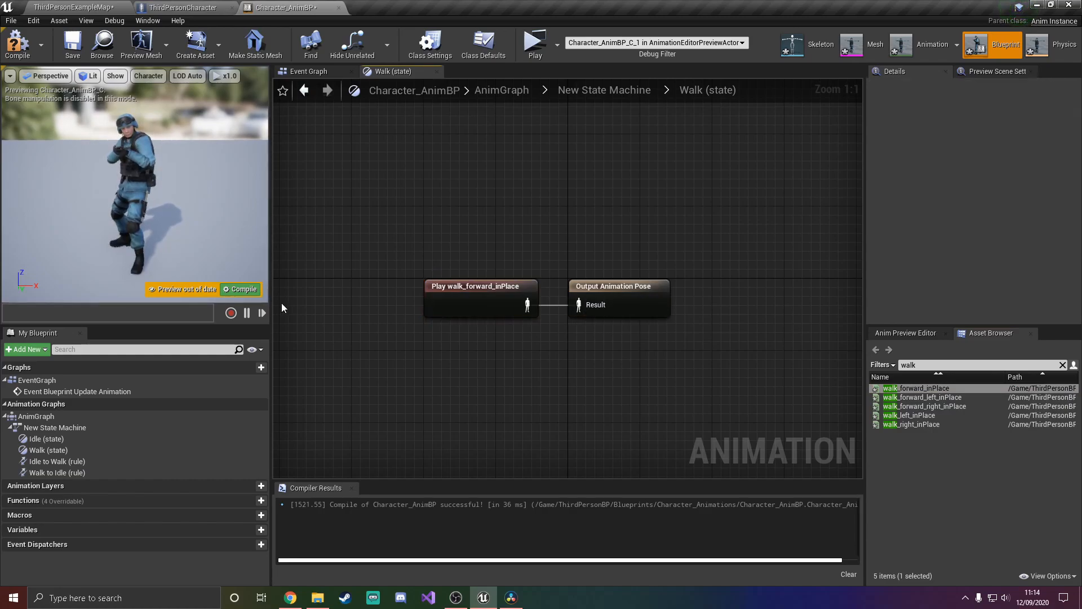
left_click(242, 288)
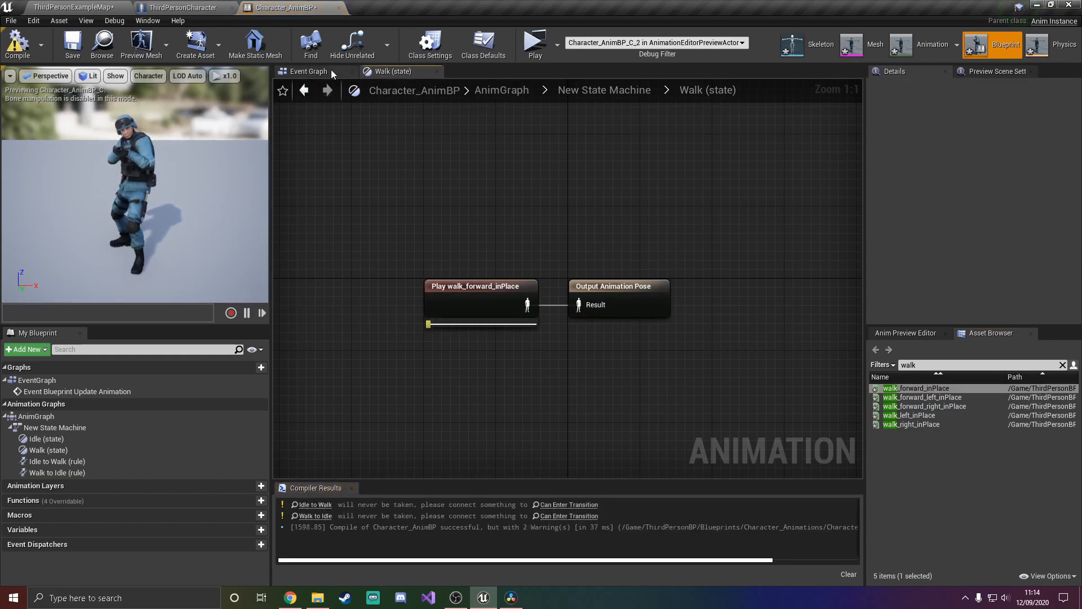
- Return to the state machine graph and align the Walk state level with Idle
left_click(603, 91)
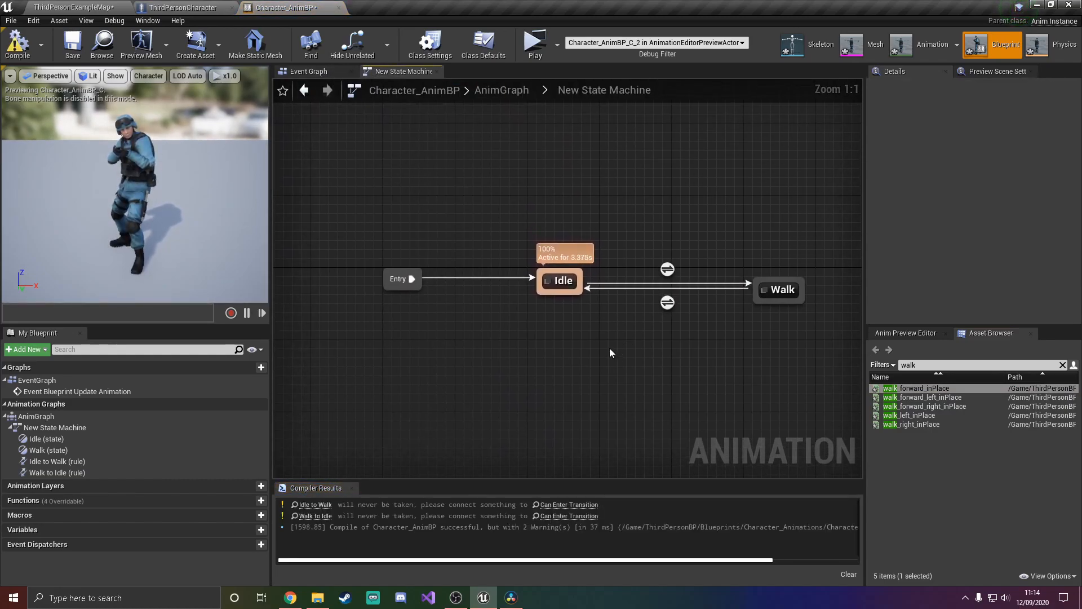
right_click_drag(610, 348, 468, 361)
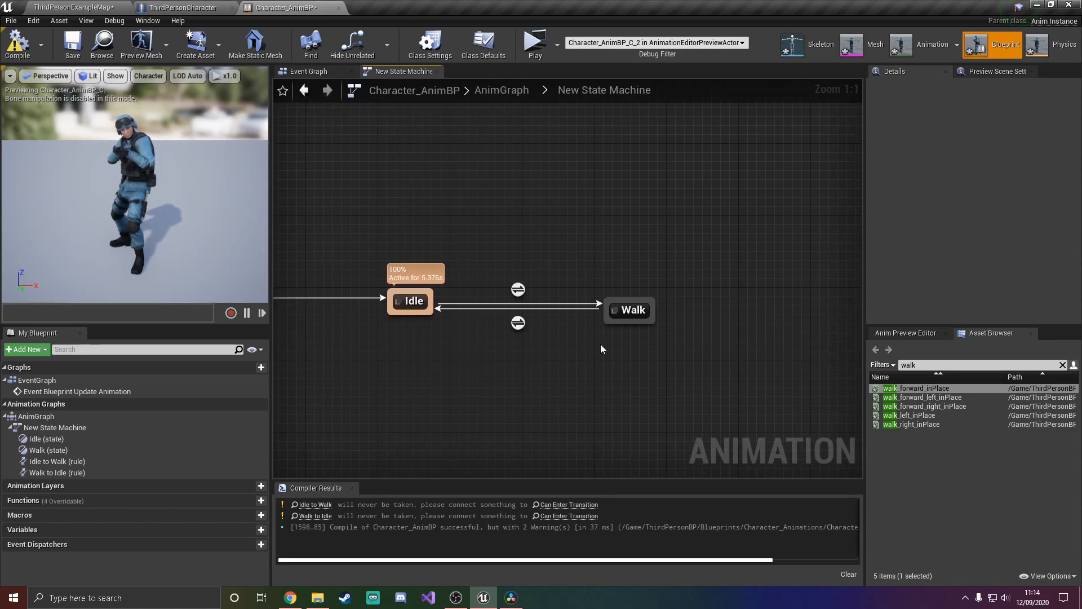
left_click_drag(630, 313, 631, 303)
left_click(603, 246)
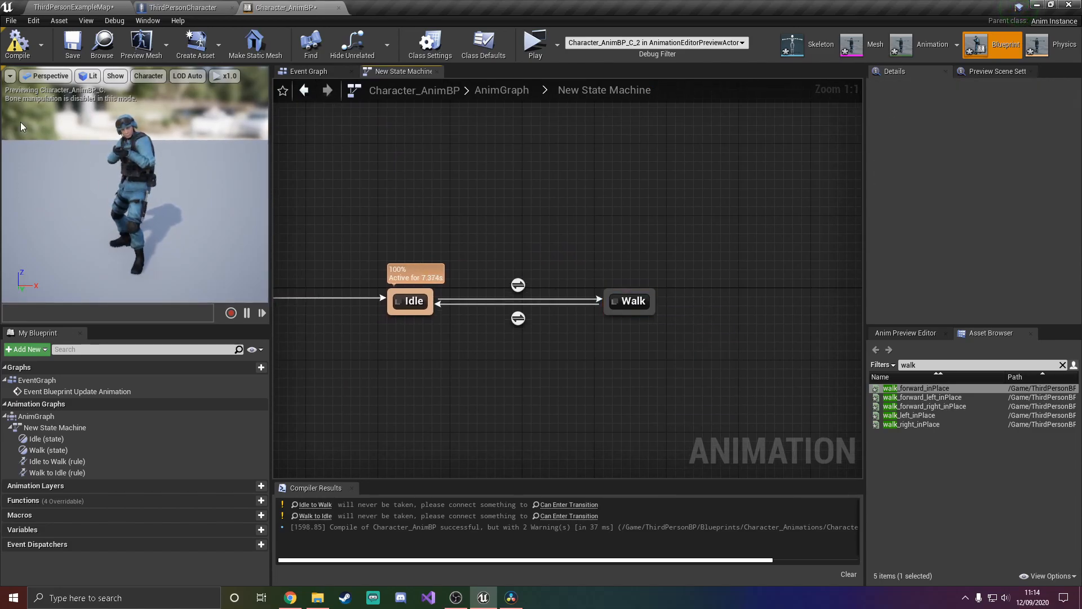
right_click_drag(516, 333, 559, 355)
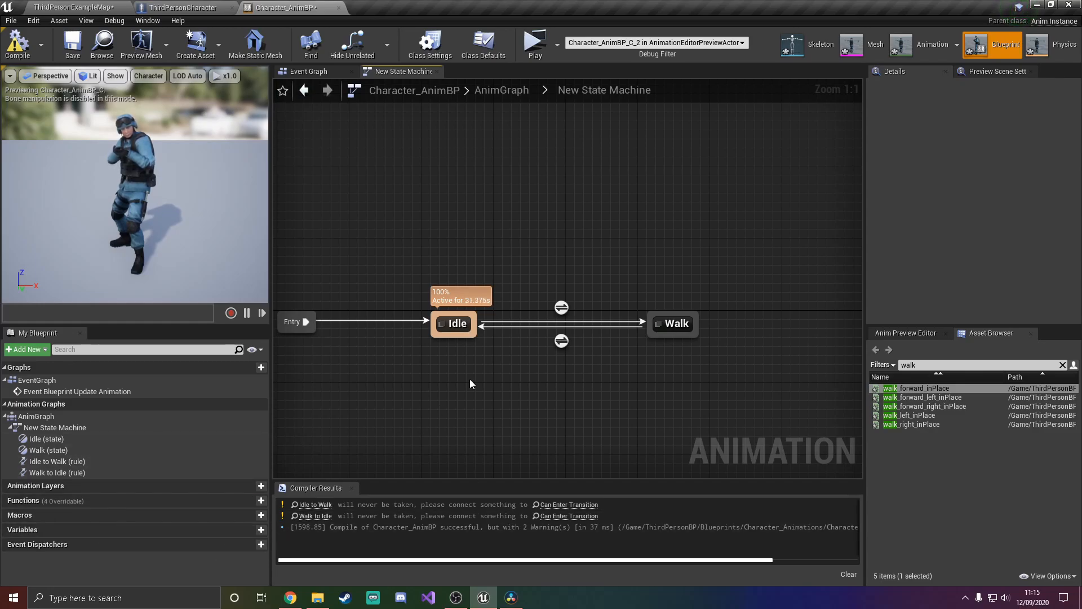
- In the Event Graph, add a Cast To ThirdPersonCharacter node fed by Try Get Pawn Owner's Return Value
left_click(296, 72)
right_click_drag(694, 267, 432, 351)
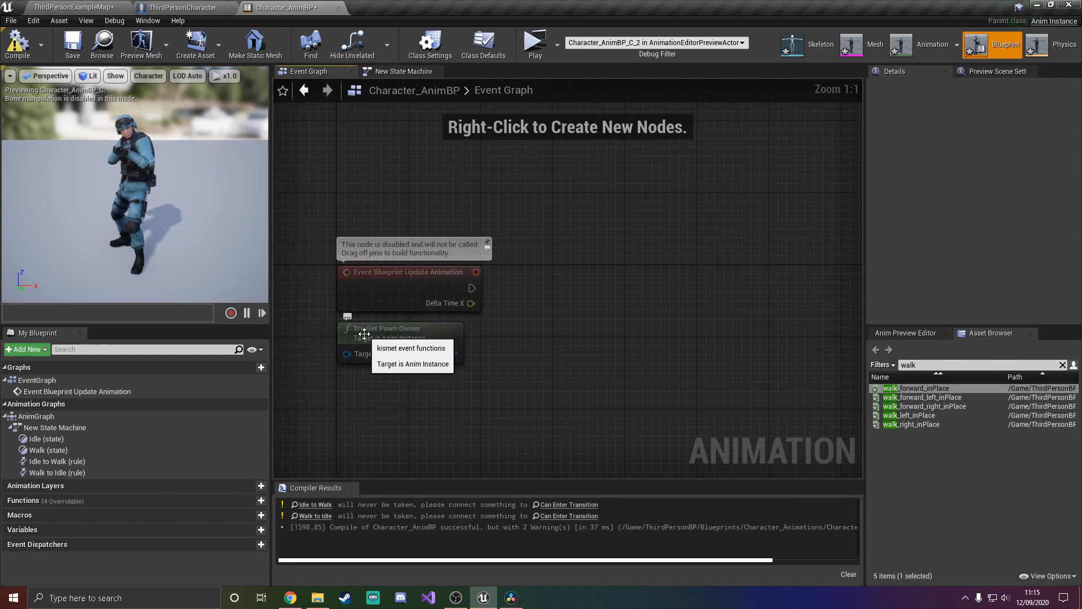
left_click_drag(537, 322, 537, 322)
type("get third")
key("BackSpace")
key("BackSpace")
key("BackSpace")
key("BackSpace")
key("BackSpace")
key("BackSpace")
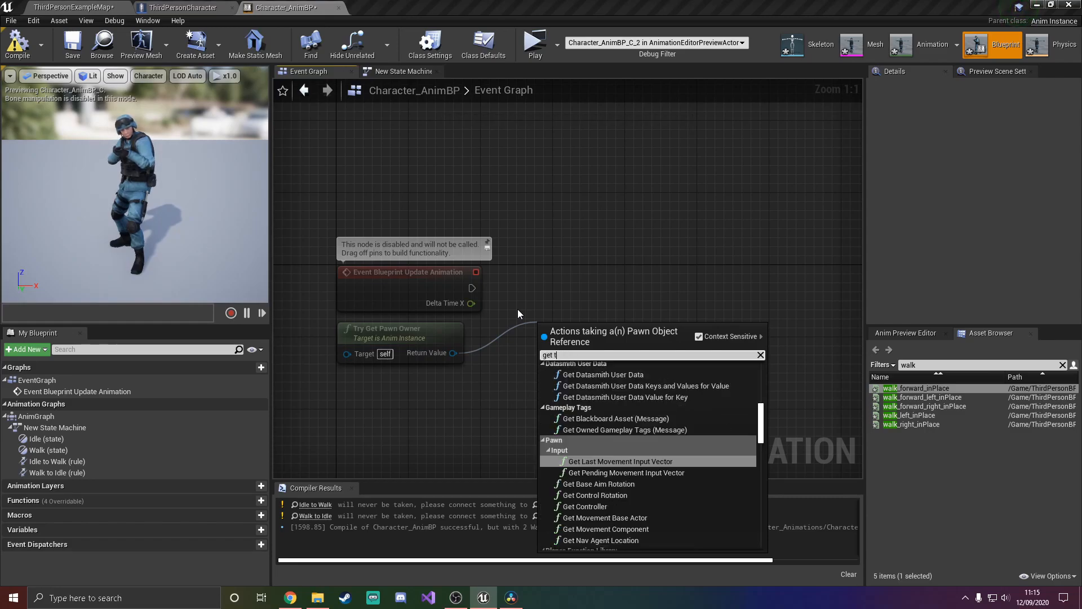
key("BackSpace")
key("BackSpace")
key("BackSpace")
type("cast to th")
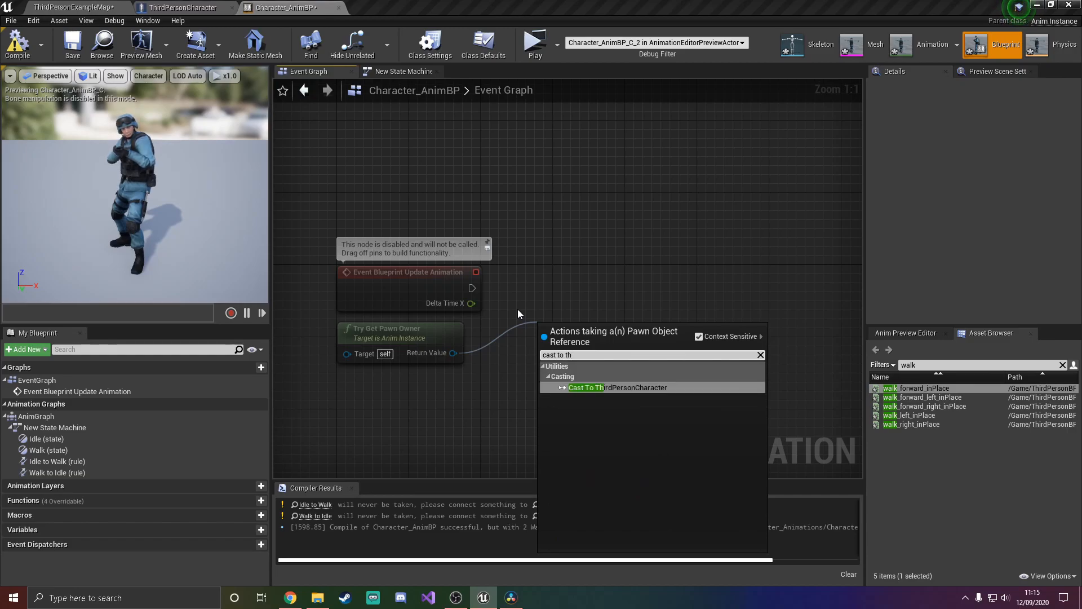
key("Return")
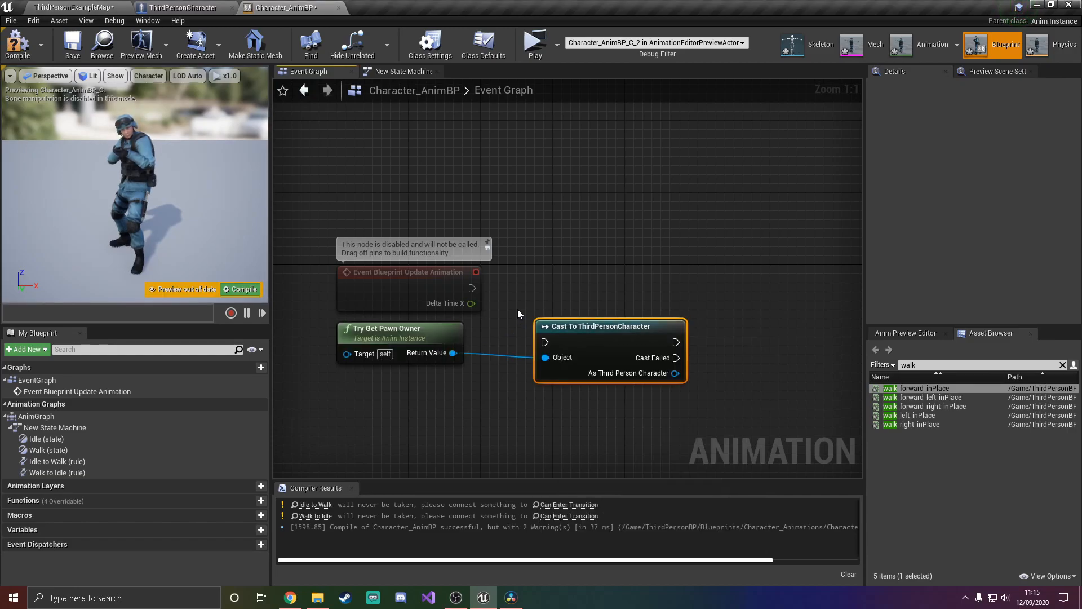
- Move the cast node level with Event Blueprint Update Animation and connect the event's execution output to it
left_click_drag(655, 322, 665, 273)
left_click_drag(471, 288, 555, 288)
right_click_drag(555, 289, 561, 362)
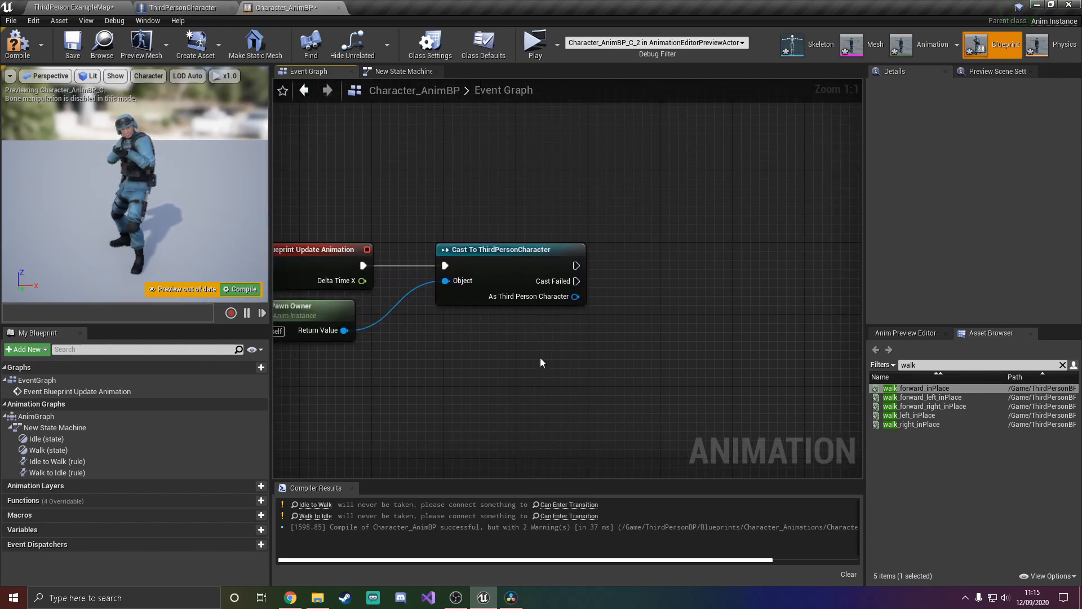
left_click_drag(309, 337, 513, 368)
type("calc")
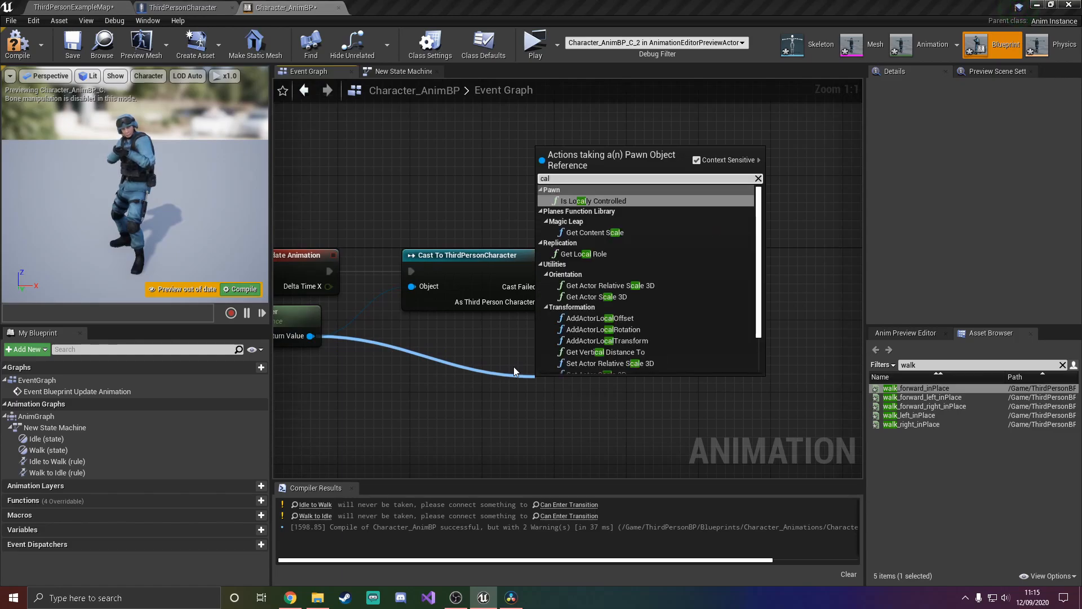
left_click(559, 337)
left_click_drag(541, 303, 539, 355)
type("calcu")
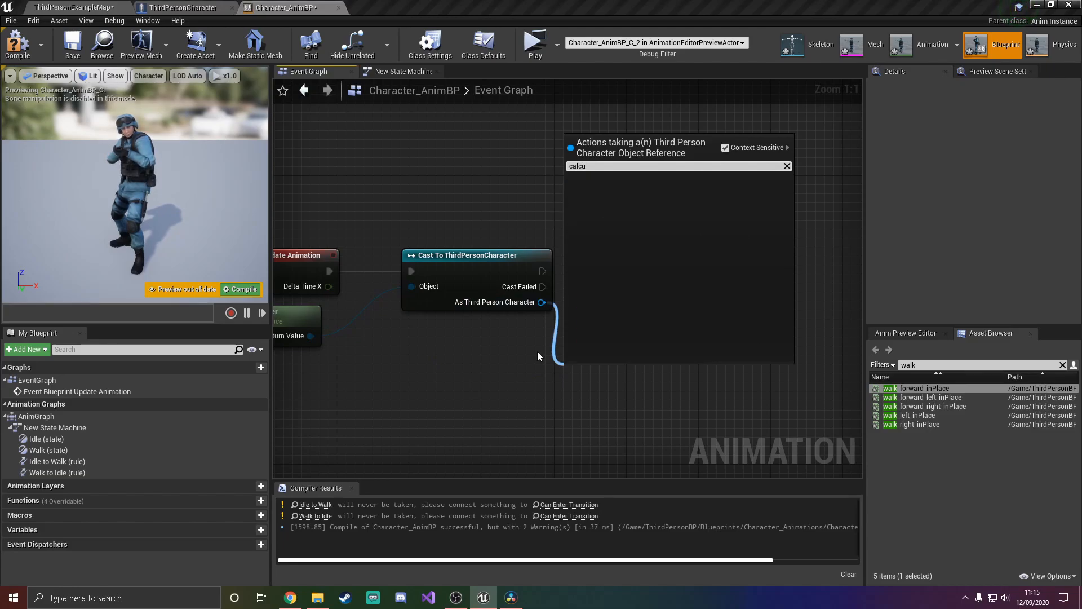
left_click(569, 394)
- Add a Calculate Direction node to the Event Graph, placed below the cast node
right_click(569, 394)
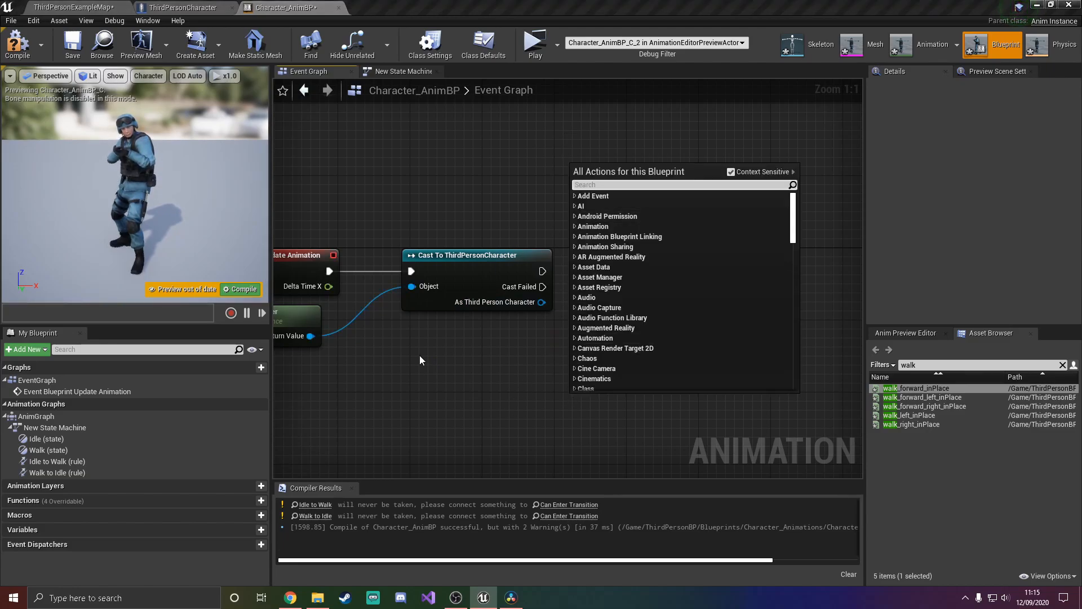
type("calc")
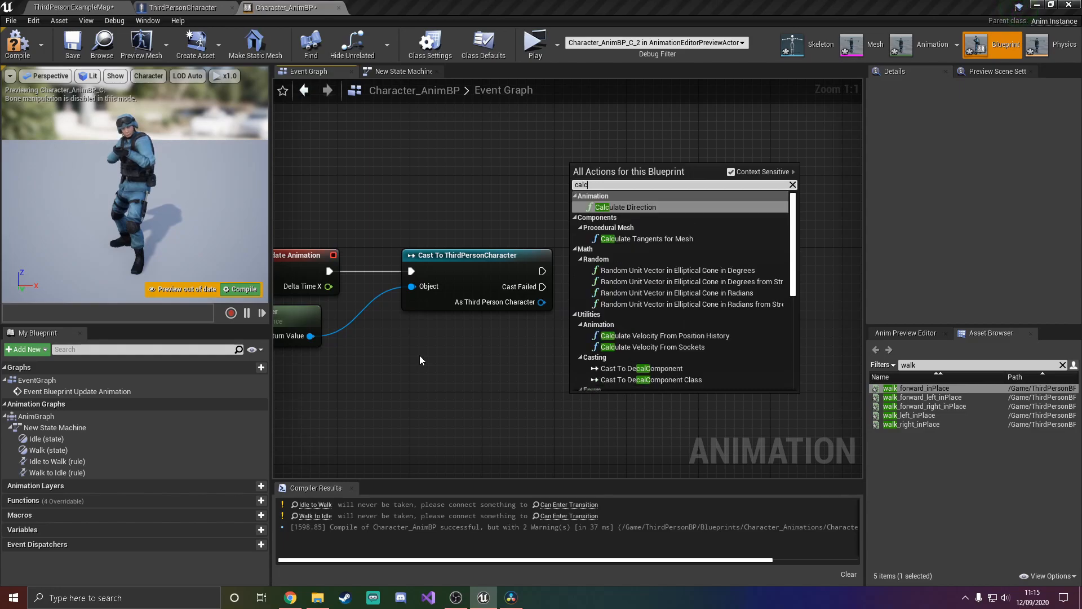
key("Return")
left_click_drag(641, 403, 632, 367)
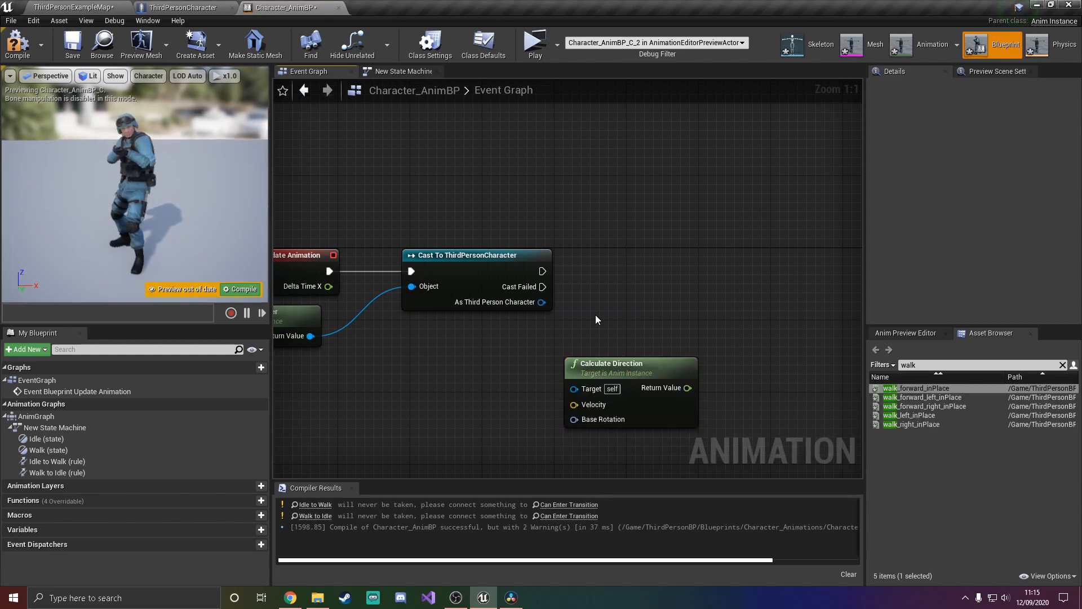
left_click(491, 412)
- Add a Get Velocity node from Try Get Pawn Owner's Return Value and connect it to Calculate Direction's Velocity input
right_click_drag(492, 412, 518, 402)
right_click_drag(346, 331, 479, 316)
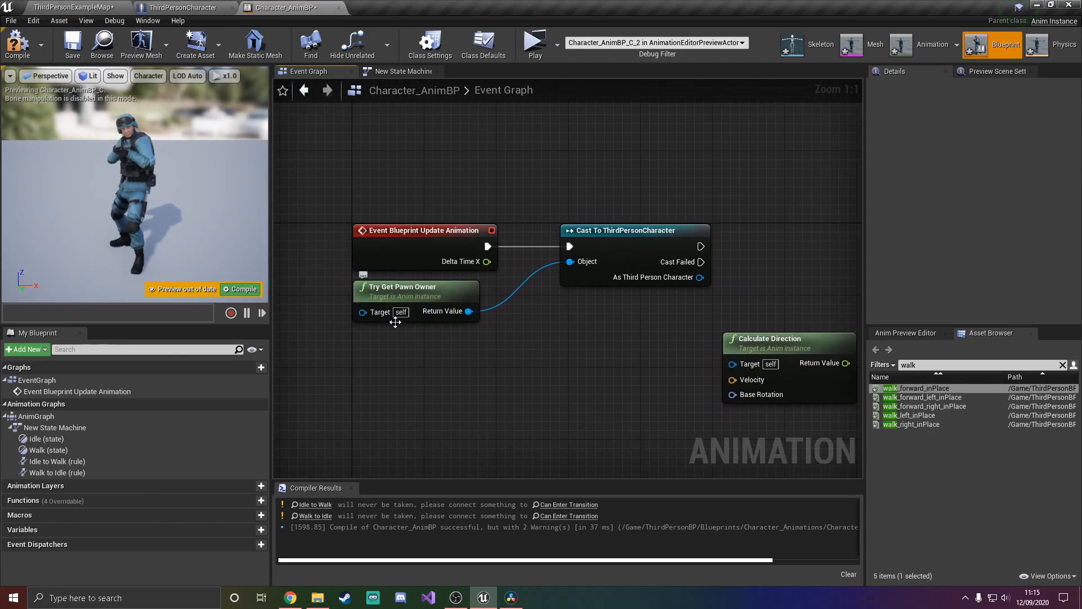
left_click_drag(451, 314, 512, 358)
type("get velo")
key("BackSpace")
key("BackSpace")
type("oc")
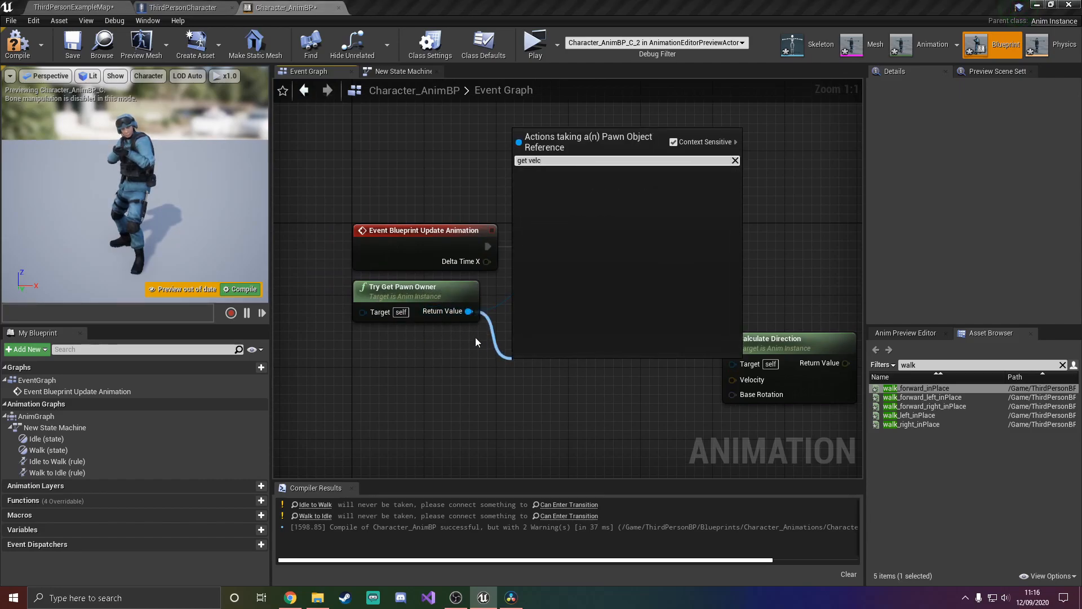
key("Return")
left_click_drag(609, 389, 764, 381)
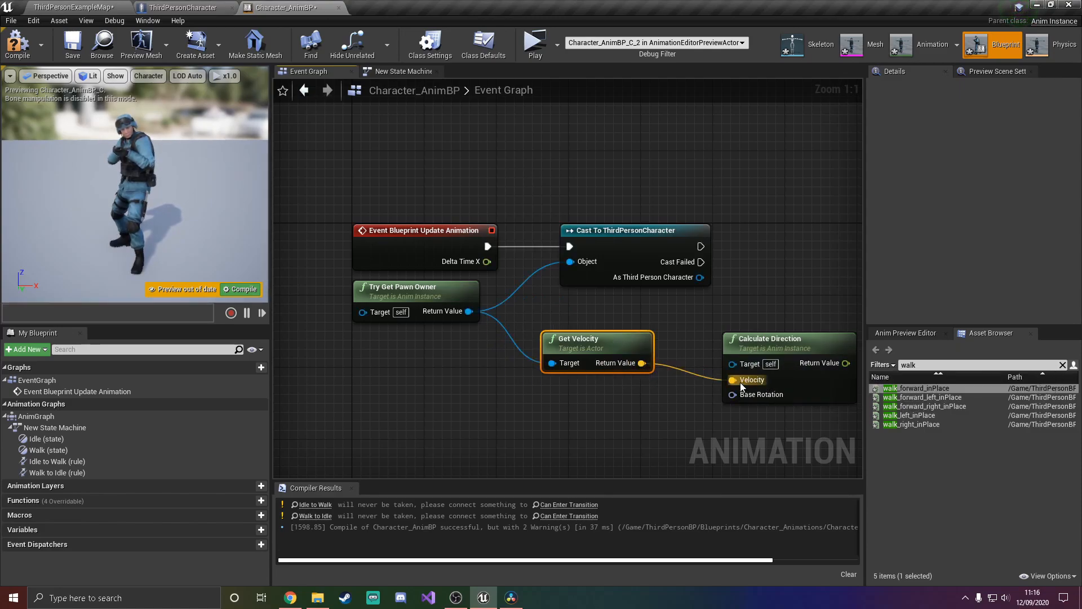
- Add Get Base Aim Rotation from Try Get Pawn Owner, place it under Get Velocity and connect it to Calculate Direction's Base Rotation
right_click_drag(646, 369, 517, 348)
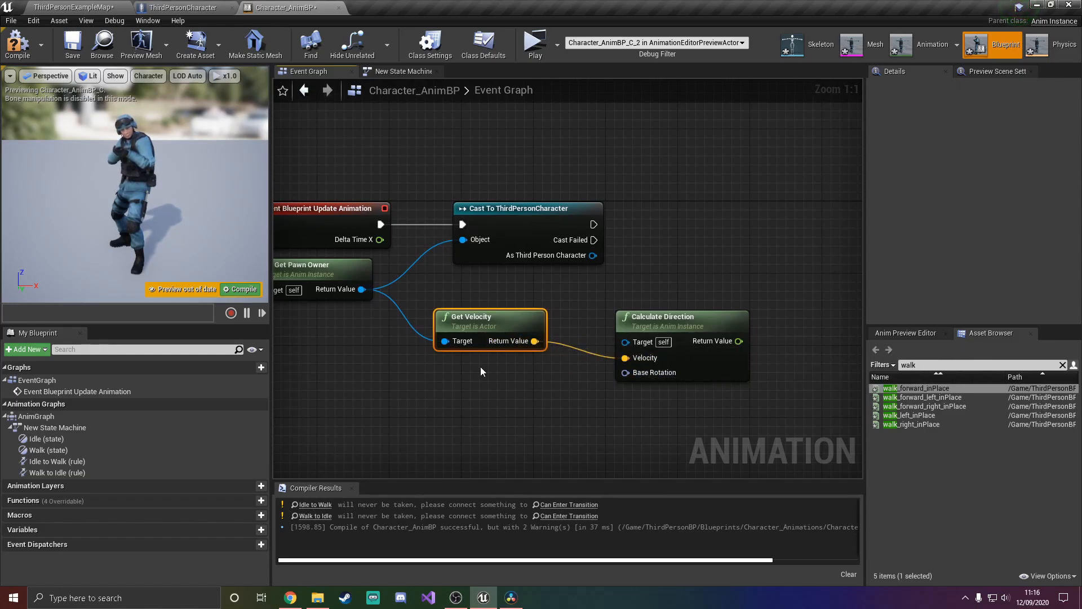
right_click_drag(522, 366, 614, 365)
left_click_drag(453, 288, 503, 377)
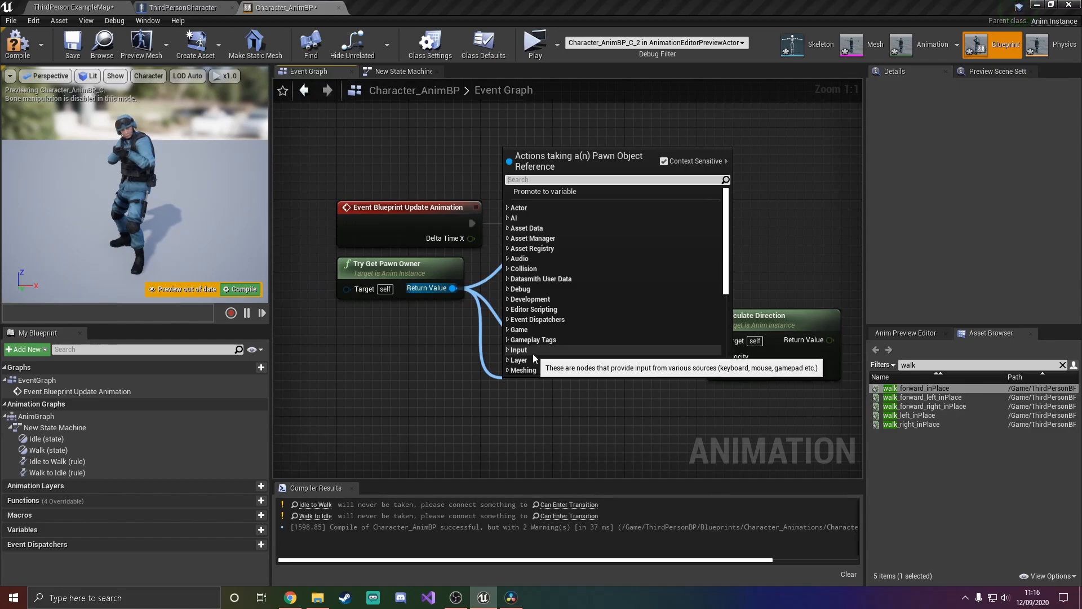
type("get aim")
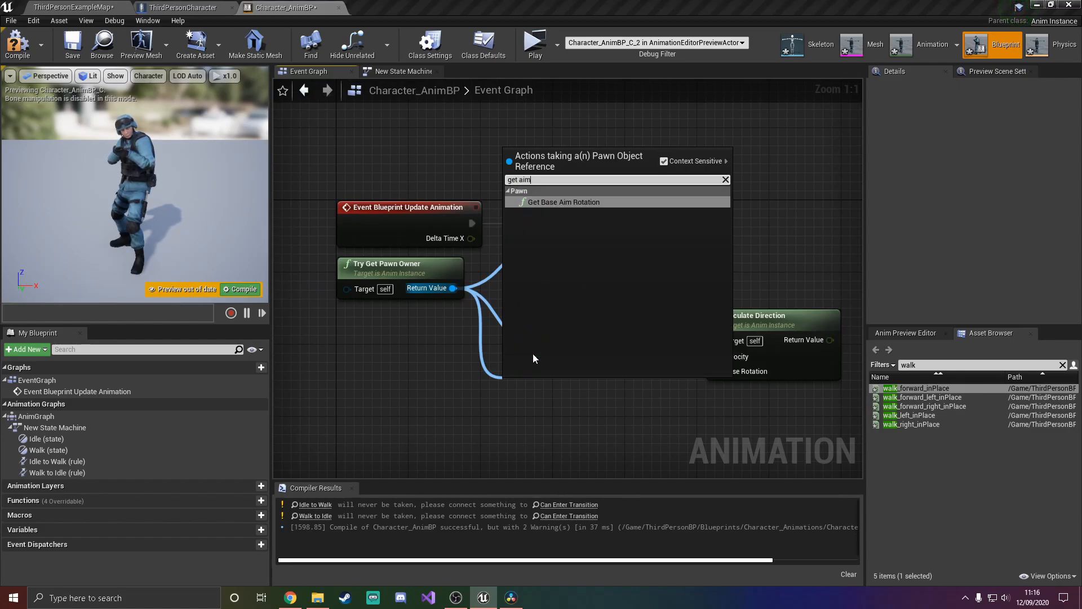
key("Return")
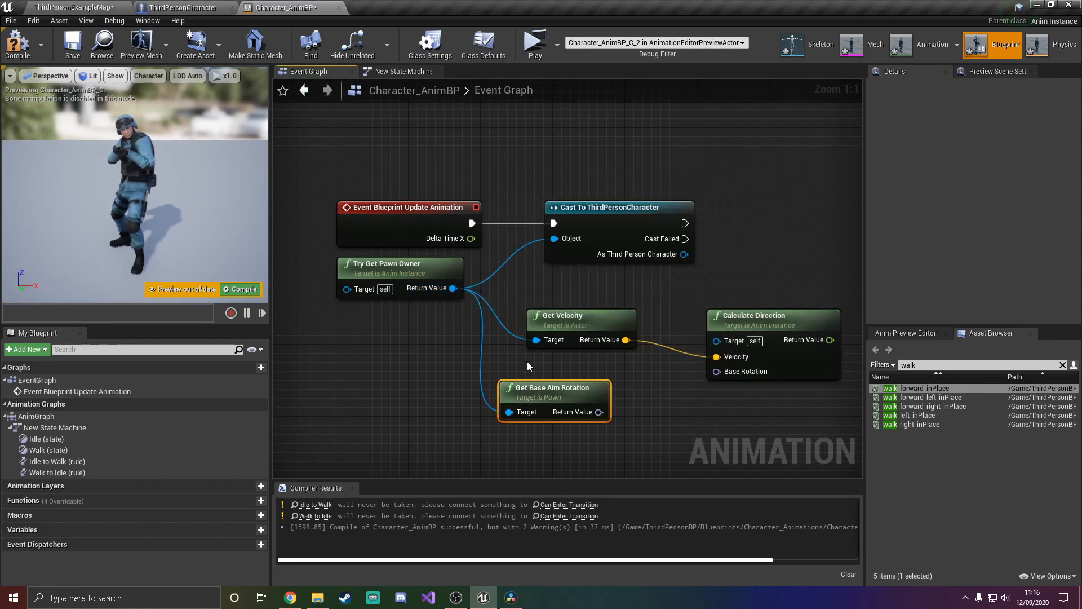
left_click_drag(626, 394, 716, 372)
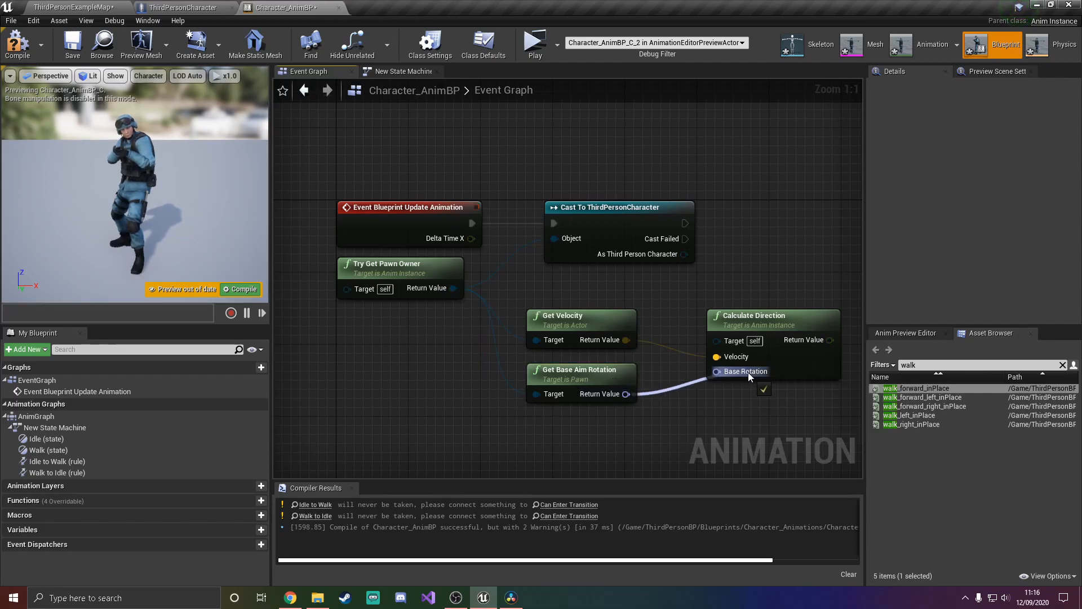
- Promote Calculate Direction's Return Value to a variable named Direction
right_click_drag(749, 372, 582, 394)
left_click_drag(664, 361, 712, 273)
left_click(731, 305)
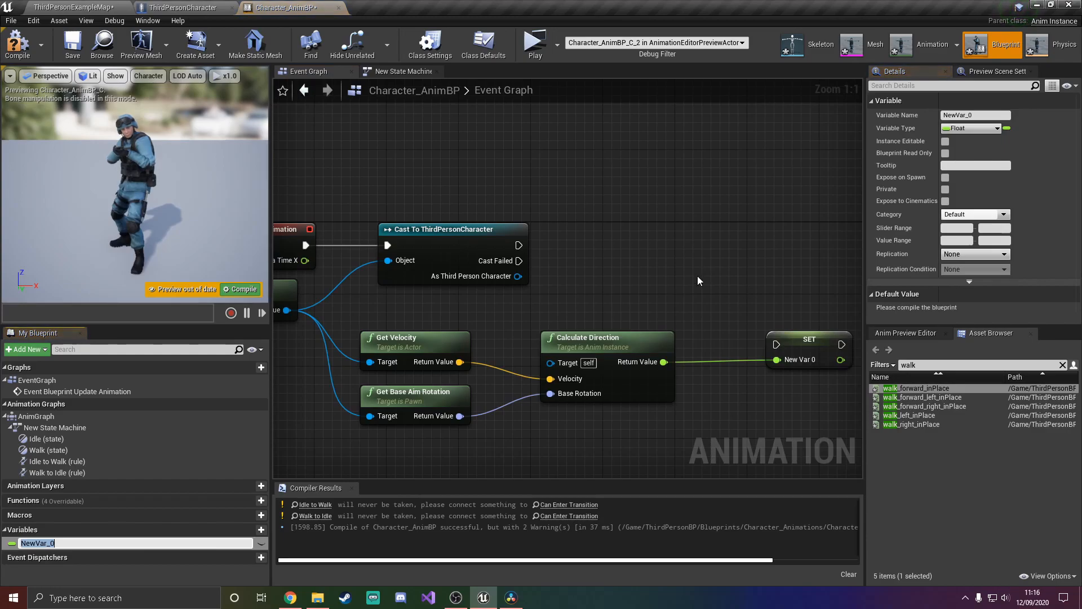
type("Direction")
key("Return")
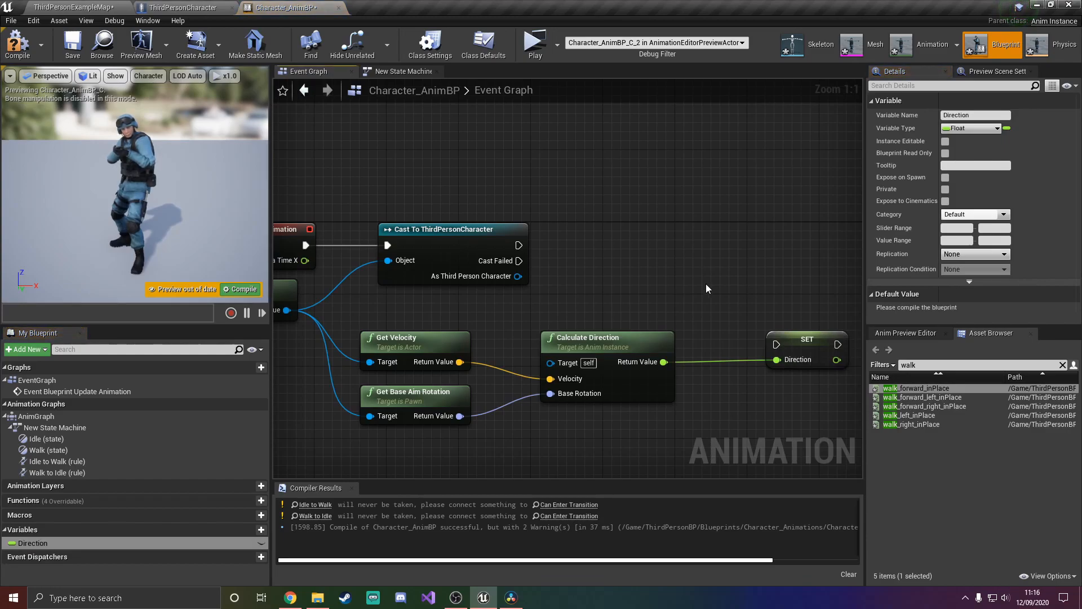
- Move the Direction SET node level with the cast node and connect the cast's execution output to it
left_click_drag(807, 341, 733, 239)
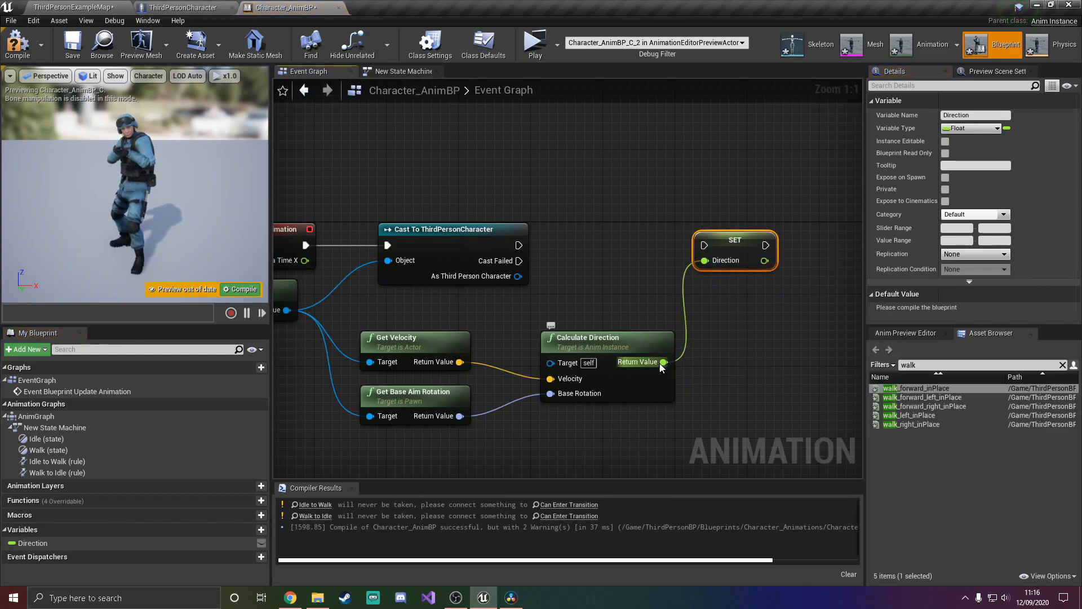
left_click_drag(663, 362, 761, 320)
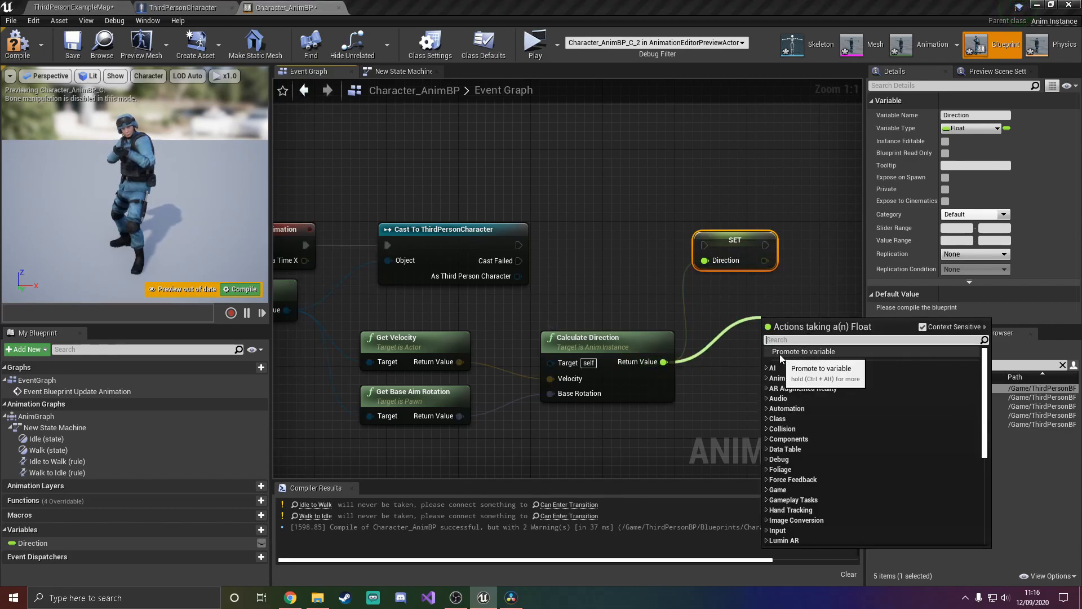
left_click(745, 300)
left_click_drag(518, 246, 704, 246)
- Add a VectorLengthSquared node fed by Get Velocity's Return Value, placed below Calculate Direction
right_click_drag(435, 300, 459, 265)
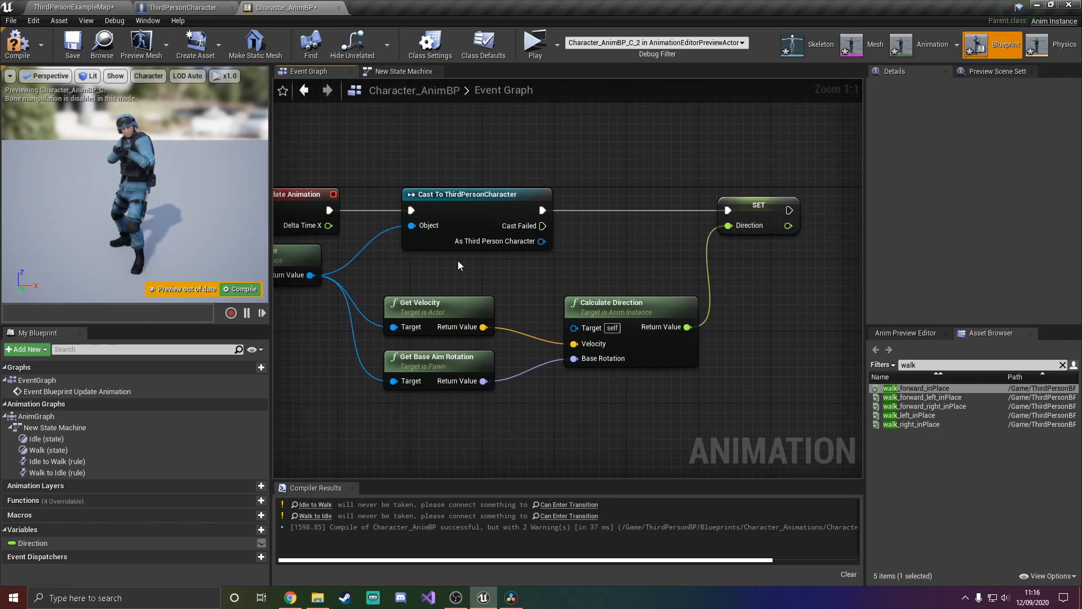
right_click_drag(459, 262, 413, 246)
left_click_drag(438, 311, 524, 402)
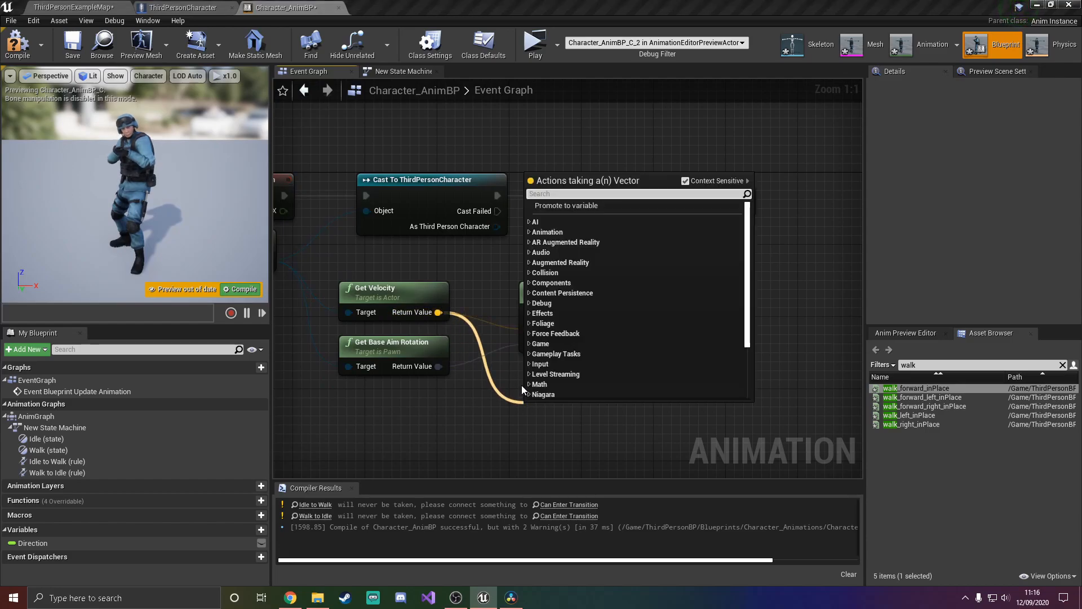
type("vector length")
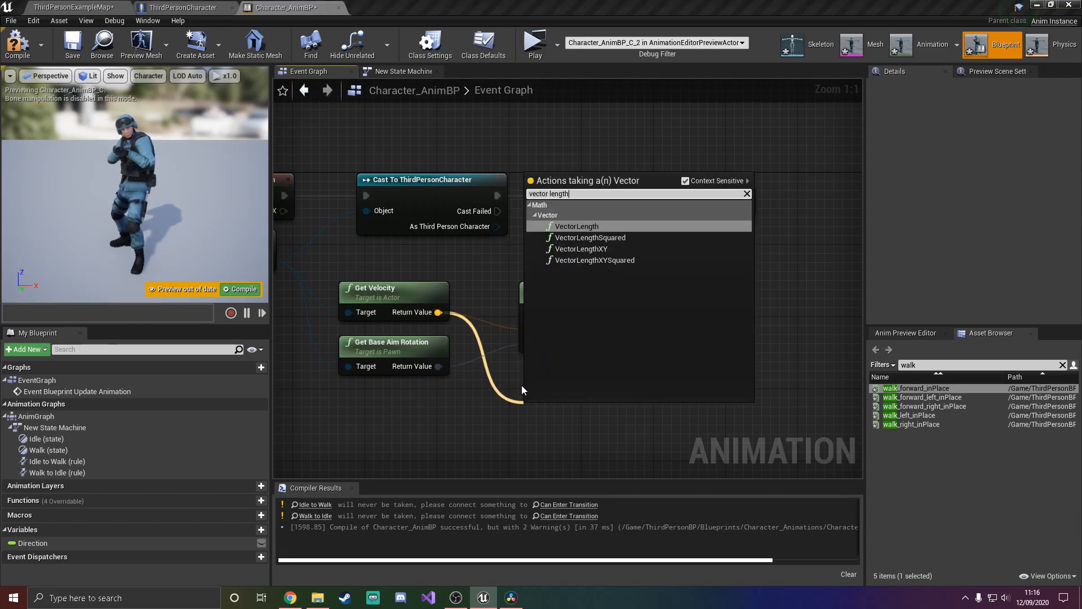
left_click(621, 237)
- Promote VectorLengthSquared's Return Value to a variable named Speed
right_click_drag(691, 366, 615, 369)
left_click_drag(548, 423, 733, 213)
left_click(771, 248)
type("Speed")
key("Return")
- Place the Speed SET node beside the Direction SET node, connect their execution pins and compile
left_click_drag(726, 398, 796, 191)
left_click(733, 408)
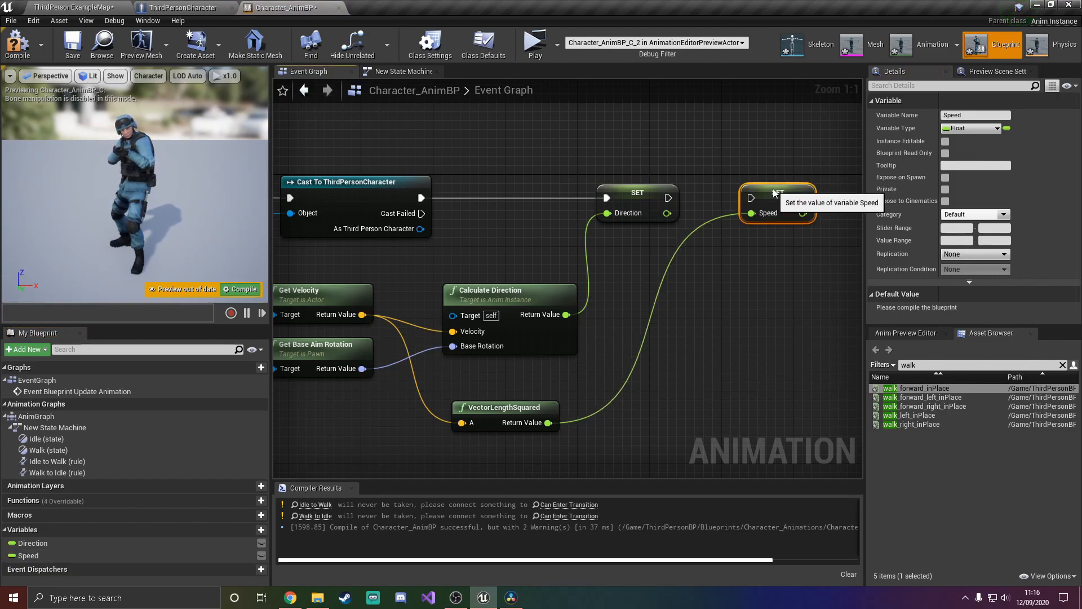
left_click_drag(668, 198, 750, 197)
left_click(17, 44)
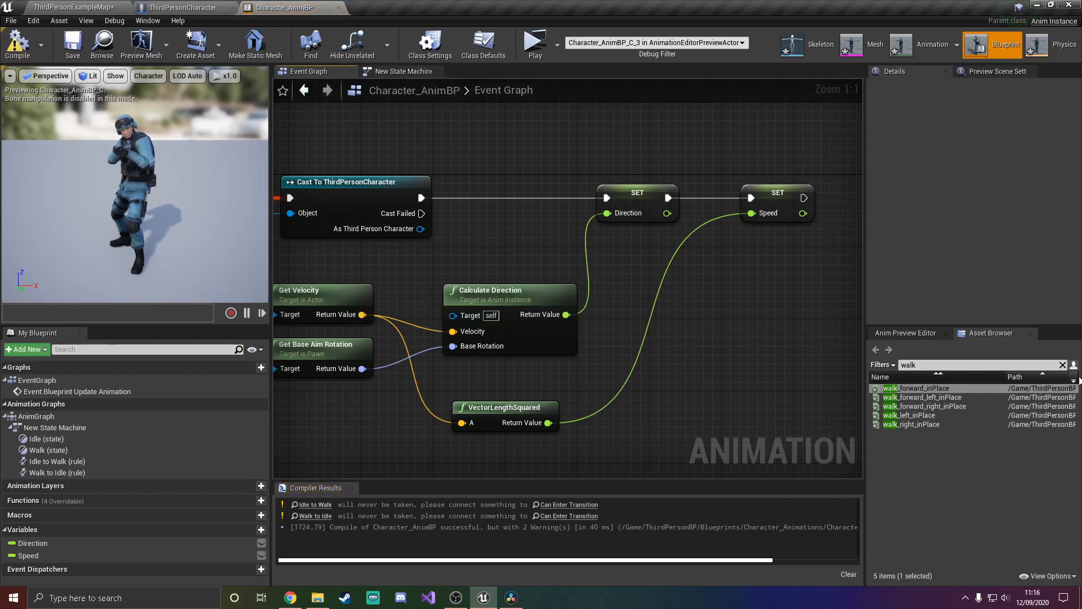
- Clear the asset search filter and rename the state machine in the AnimGraph to Movement
left_click(1062, 365)
left_click(404, 73)
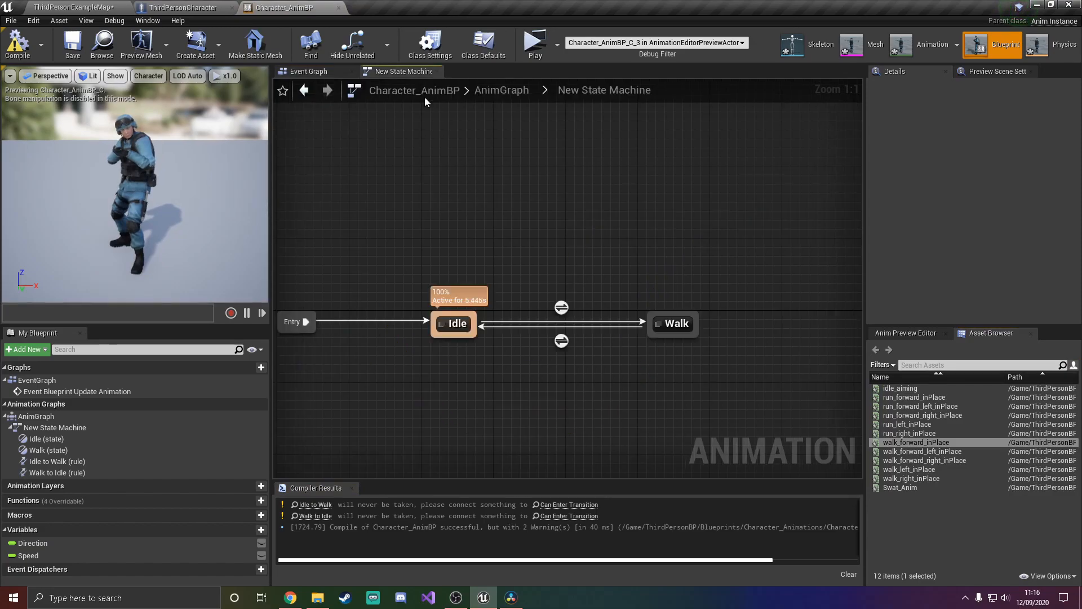
left_click(501, 90)
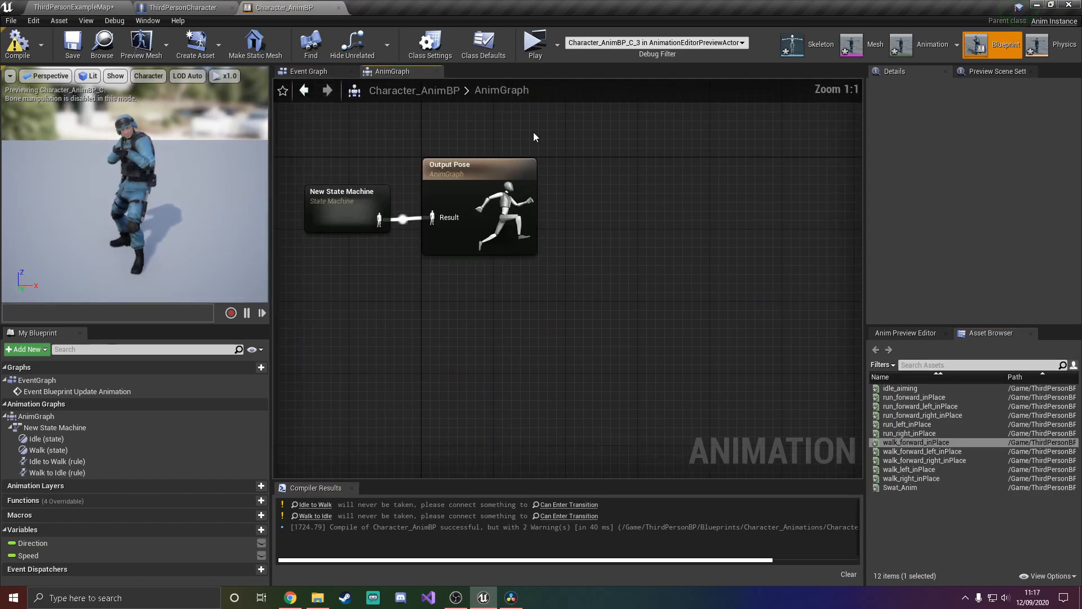
key("F2")
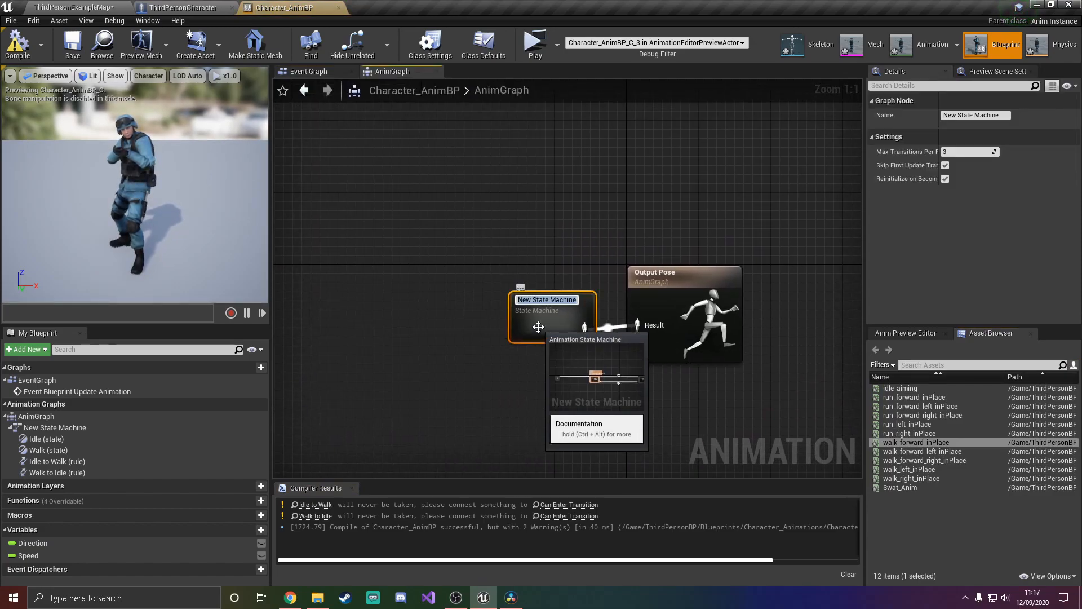
type("Mom")
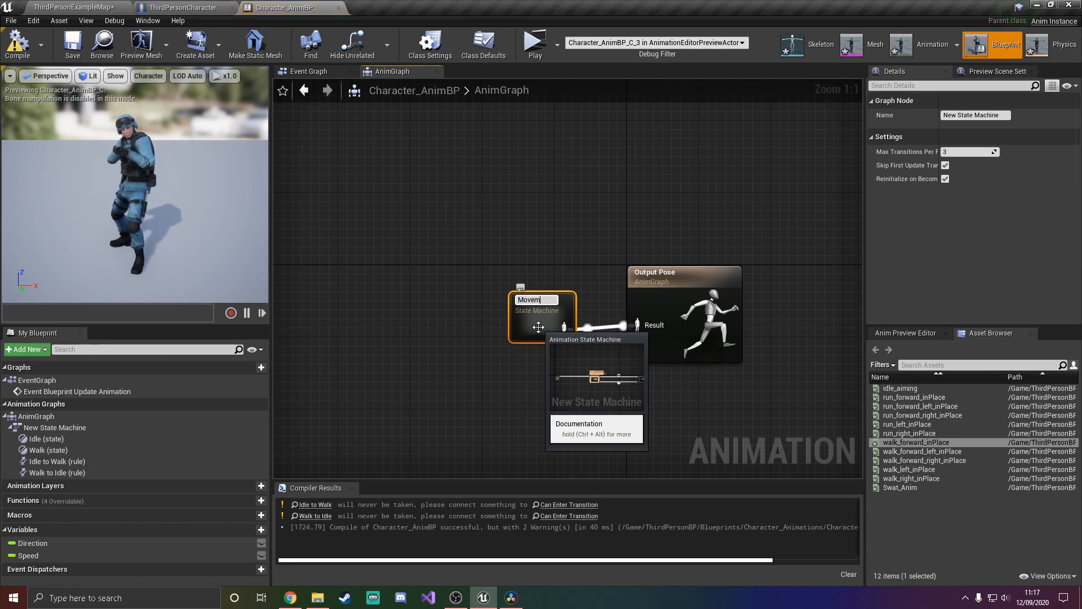
type("ement")
key("Return")
- Open the Idle to Walk transition rule inside Movement and add a getter for the Speed variable
double_click(538, 327)
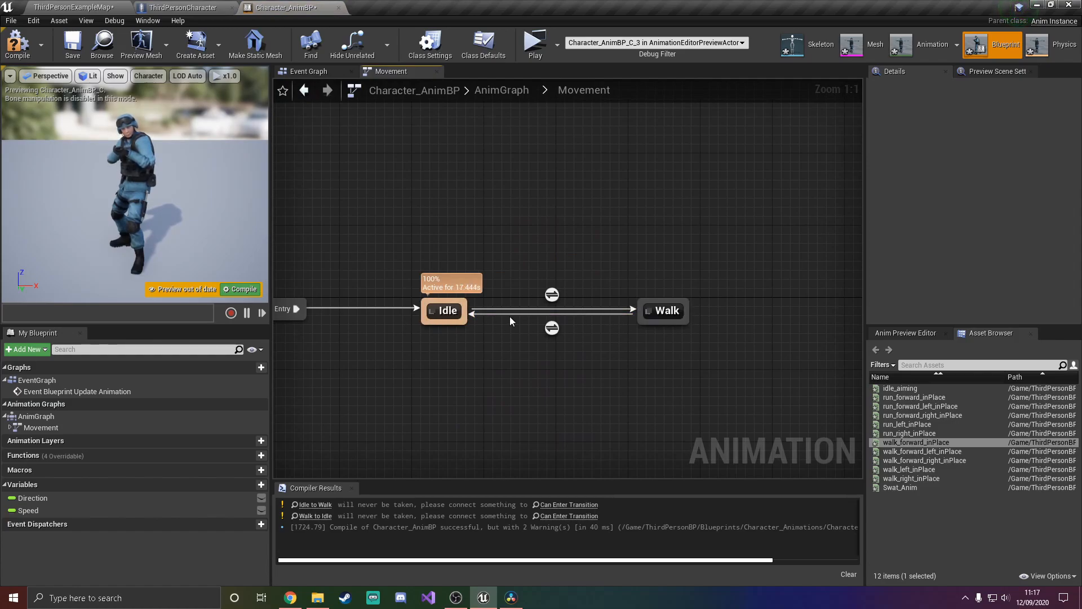
double_click(552, 295)
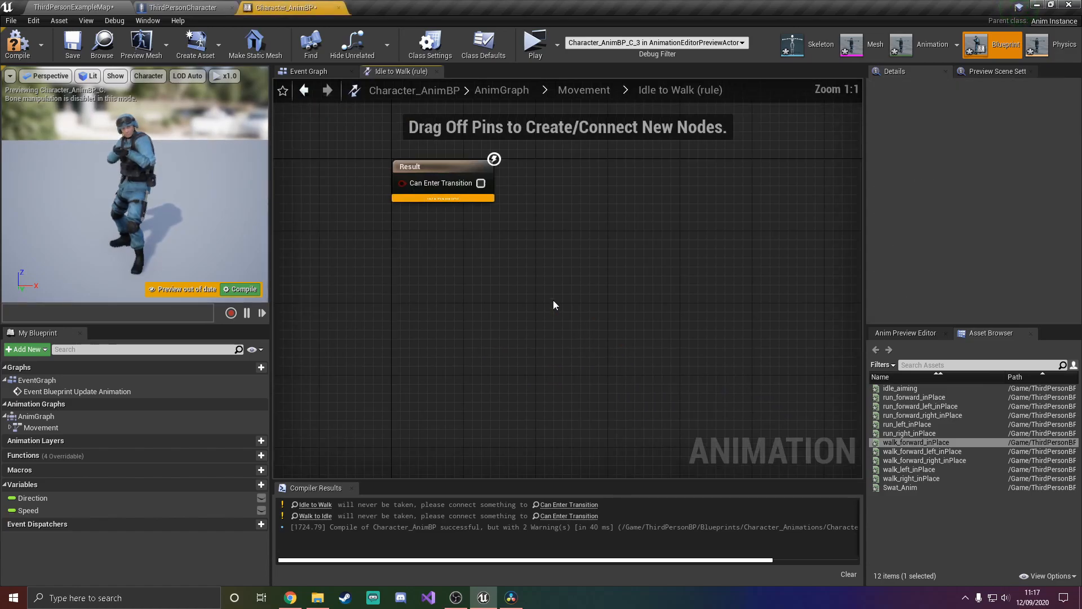
left_click_drag(76, 509, 401, 293, "ctrl")
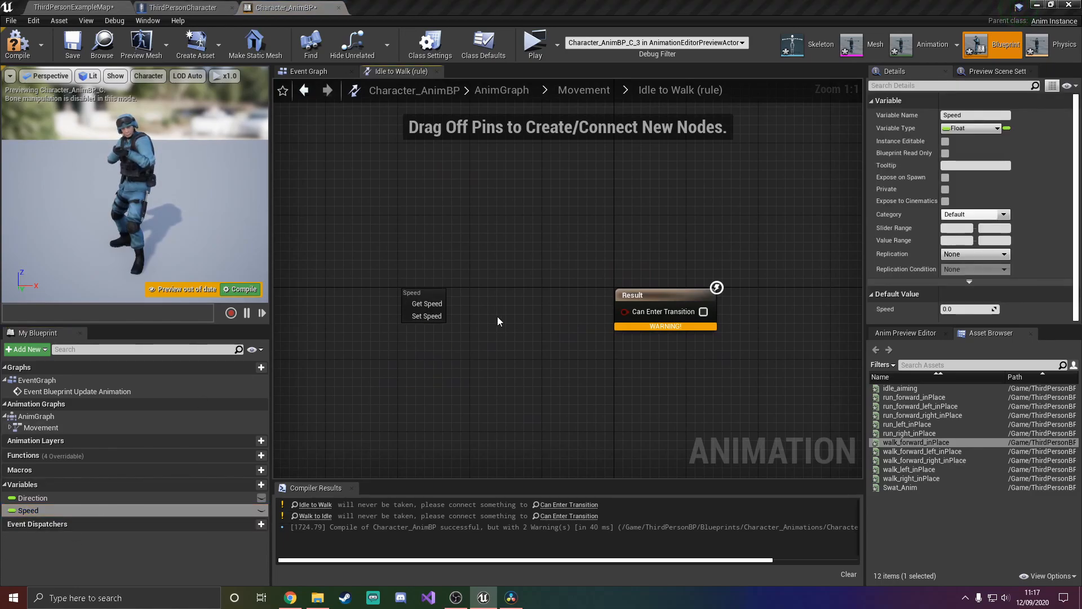
left_click(426, 304)
left_click(474, 340)
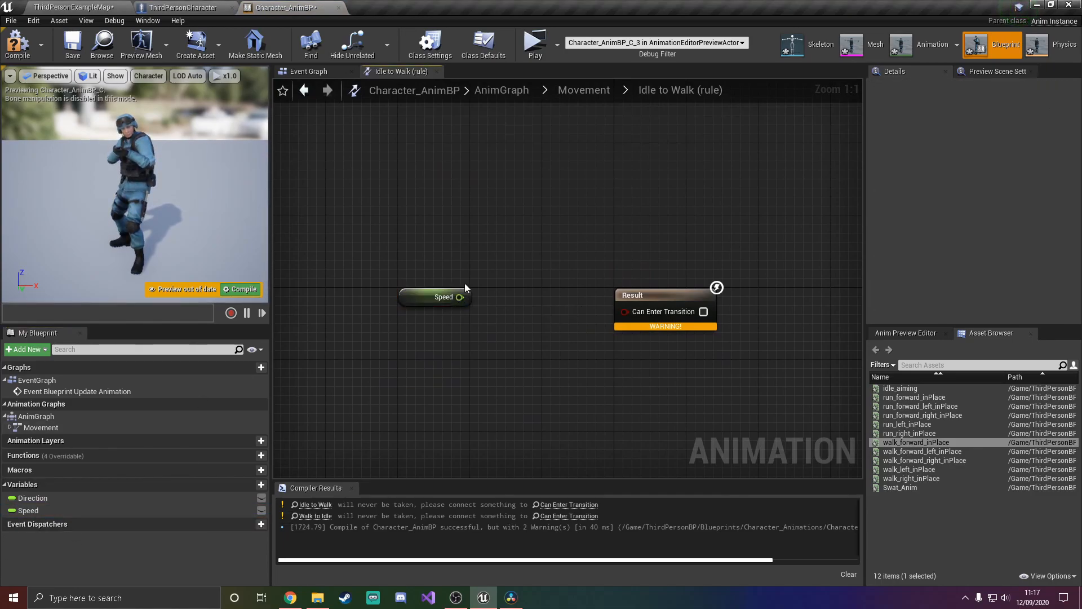
- In the Idle to Walk rule, compare Speed >= 10.0 and feed the result into Can Enter Transition
left_click_drag(459, 297, 523, 379)
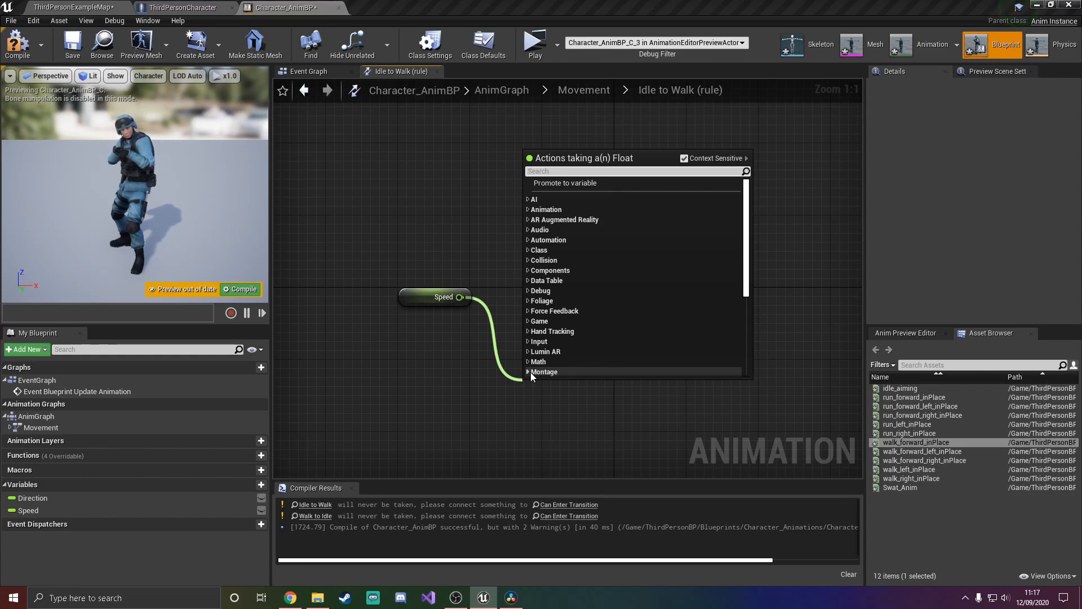
type(">=")
key("Return")
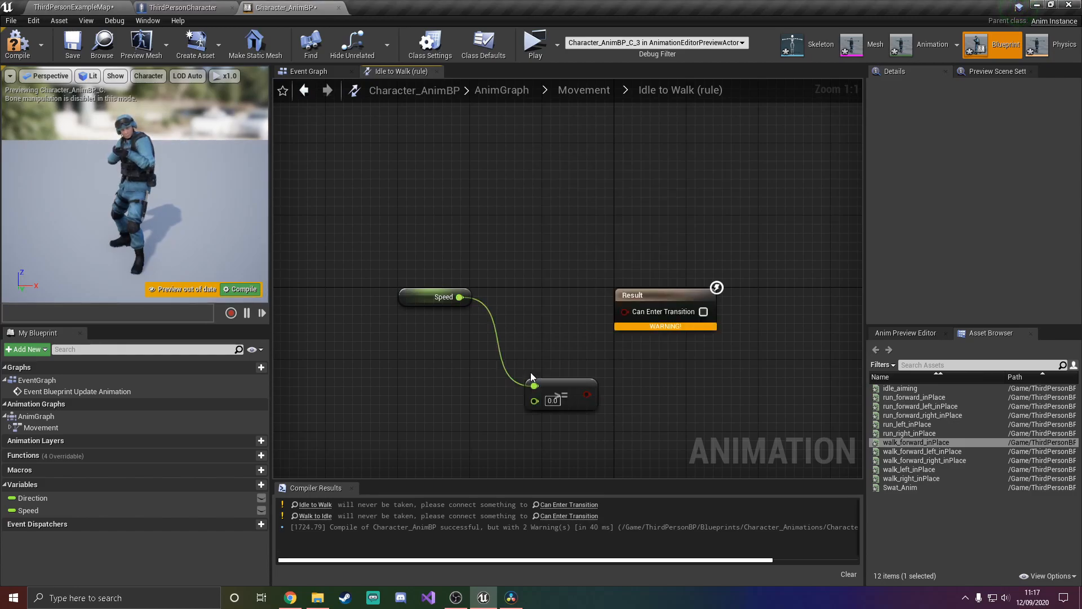
left_click_drag(543, 386, 534, 368)
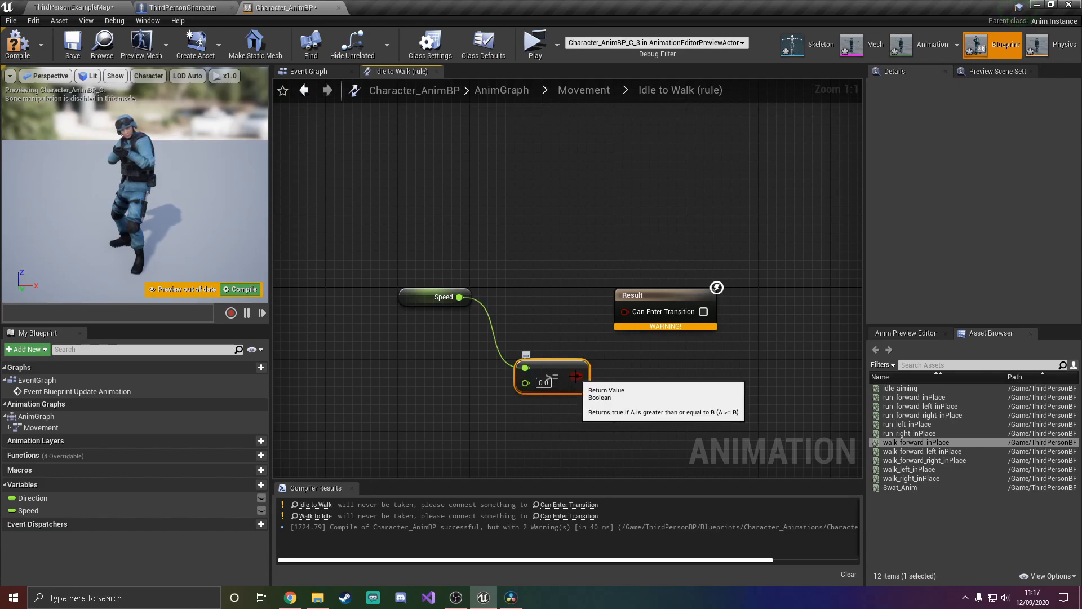
left_click_drag(576, 376, 624, 310)
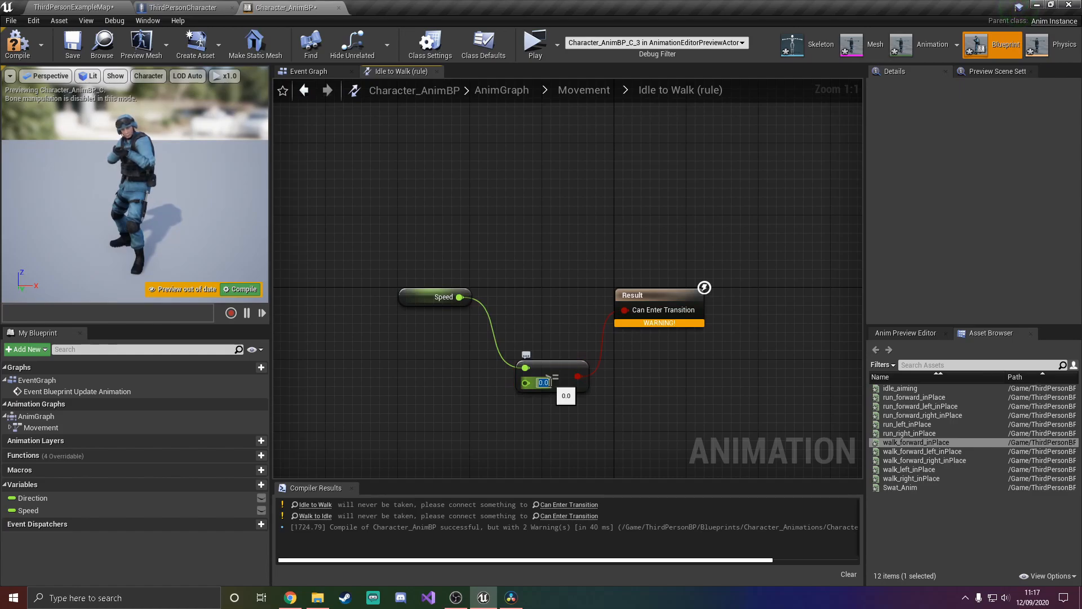
type("1")
key("Return")
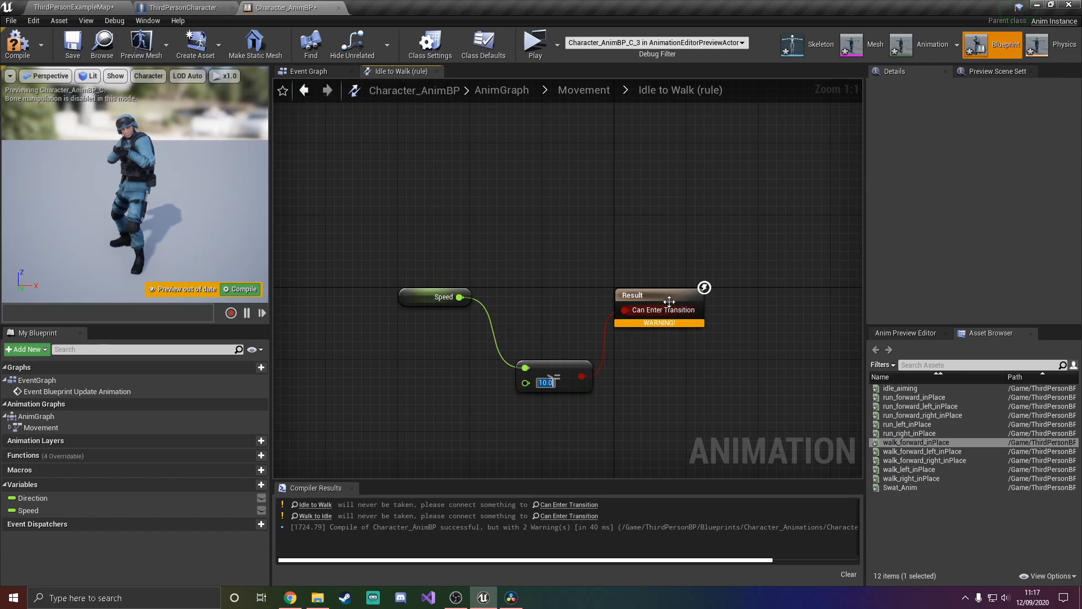
- Open the Walk to Idle transition rule, add a Speed getter and connect it to a <= comparison
left_click(570, 92)
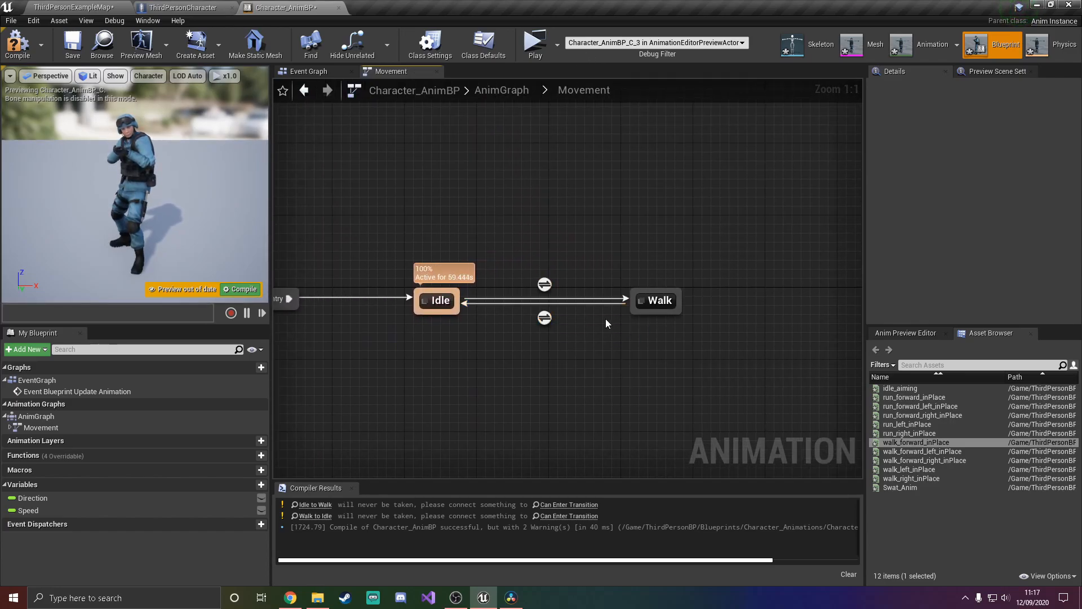
double_click(543, 318)
left_click_drag(107, 509, 337, 424)
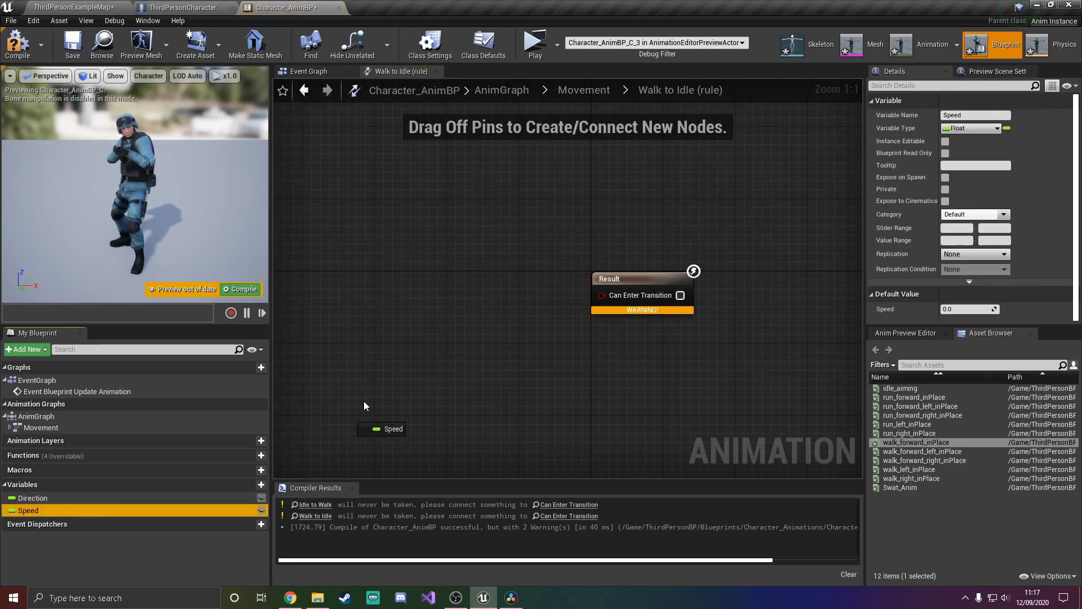
left_click_drag(399, 266, 488, 331)
left_click(417, 278)
type("<=")
key("Return")
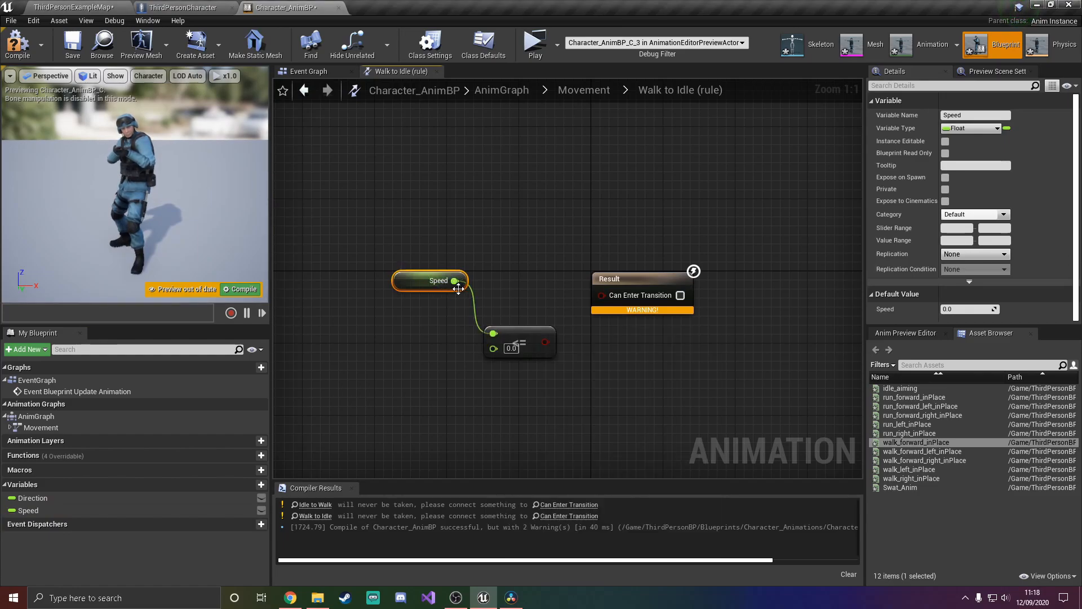
- Connect the <= comparison to Can Enter Transition with a threshold of 10.0, and compile and save the animation blueprint
left_click_drag(544, 341, 601, 295)
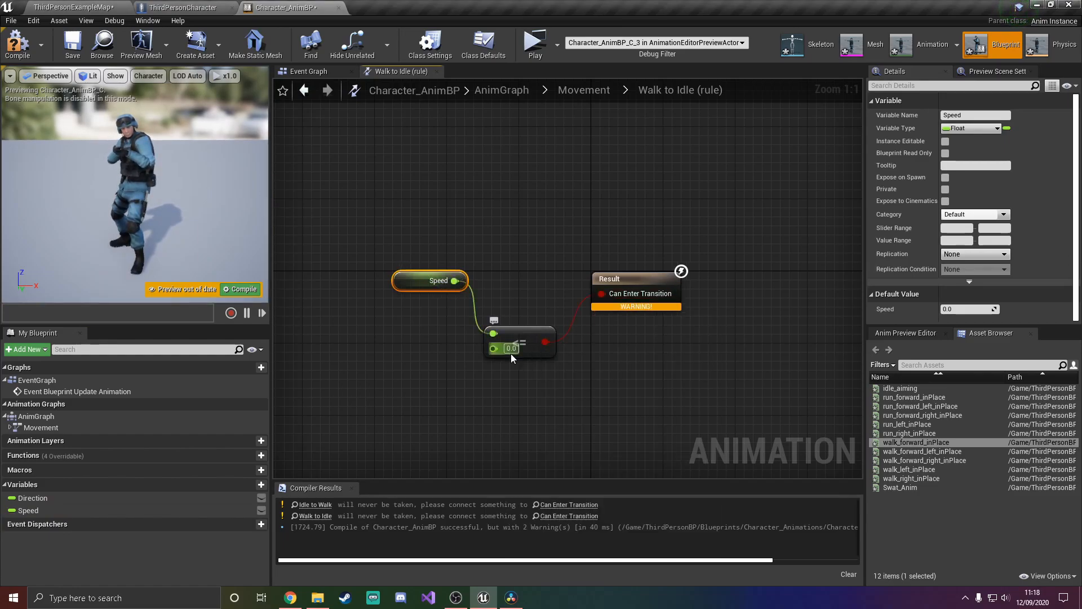
left_click(323, 289)
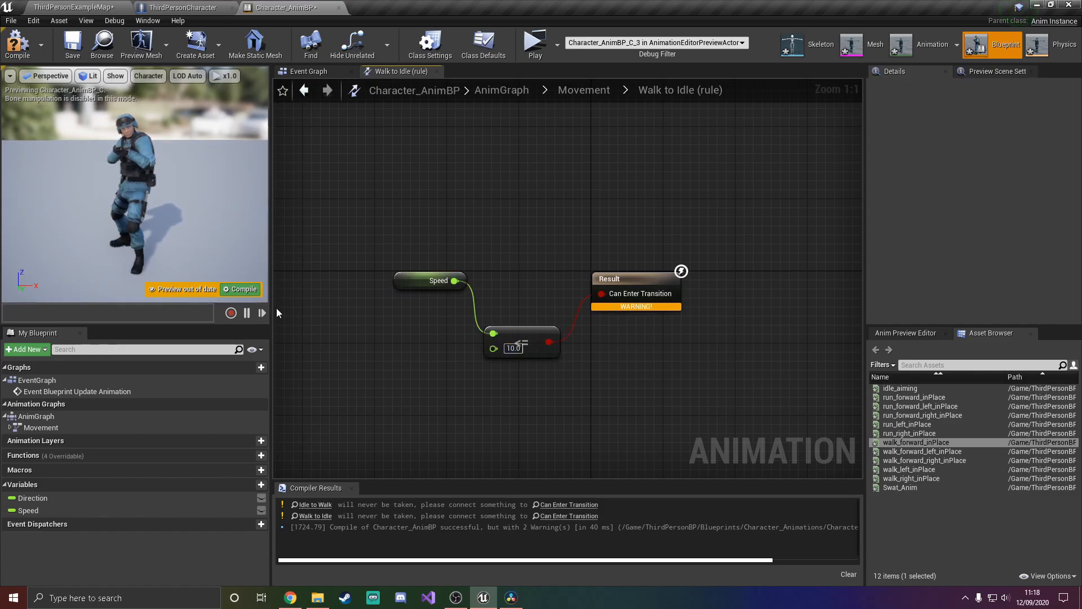
left_click(234, 292)
left_click(72, 54)
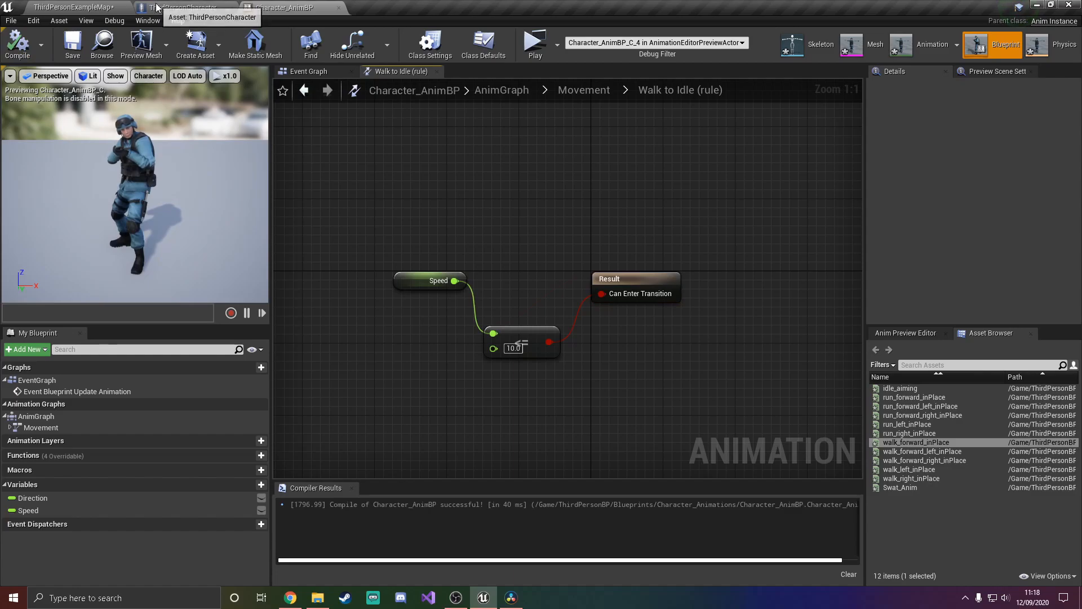
- Play-test the level from ThirdPersonCharacter, walking the character around to check the idle and walk animations
left_click(183, 7)
left_click(583, 48)
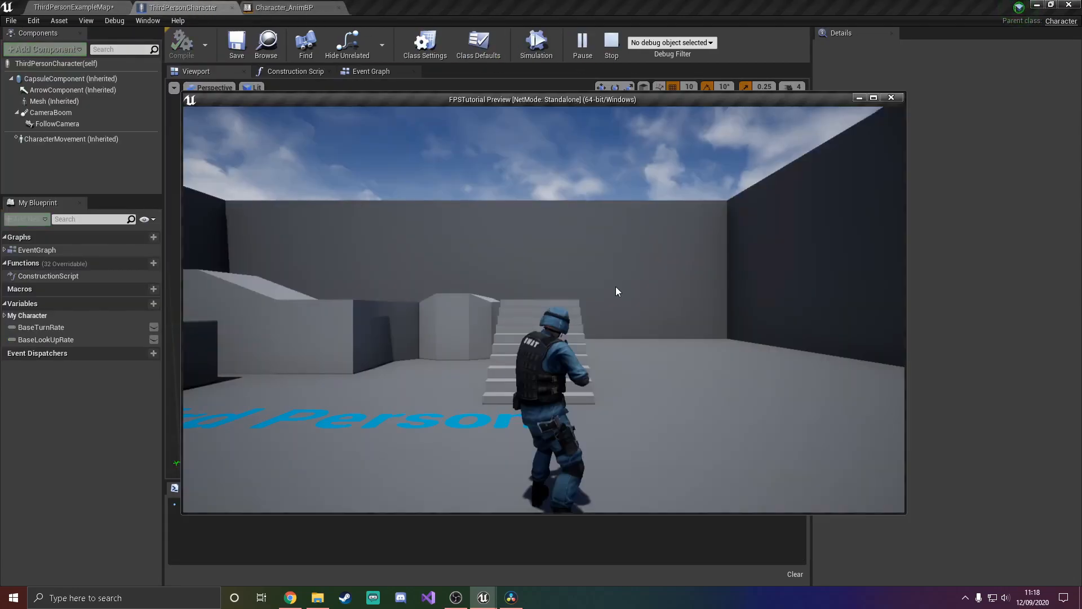
key("w")
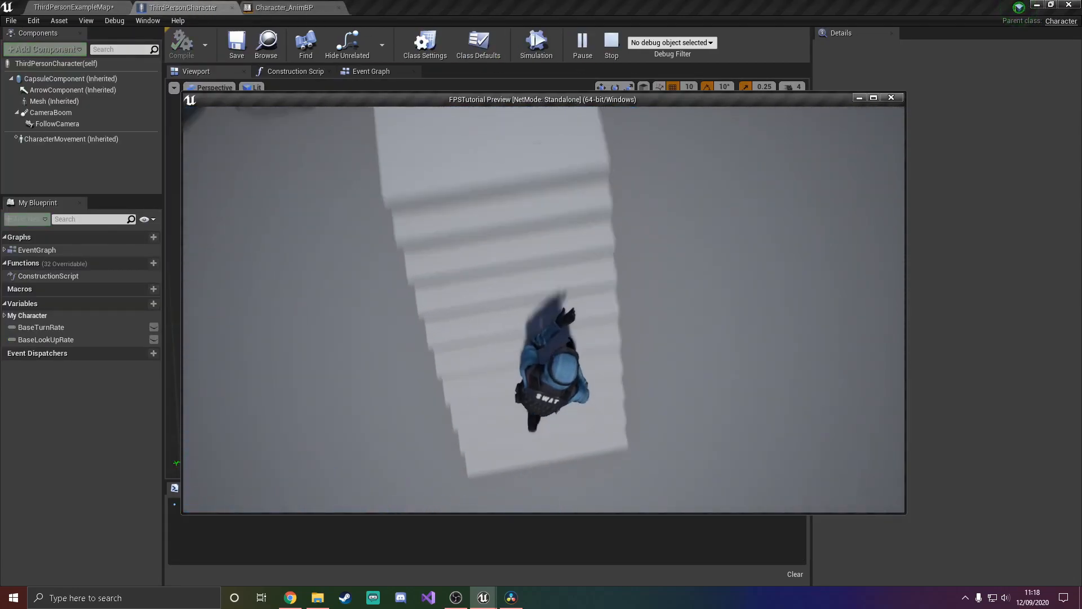
key("w")
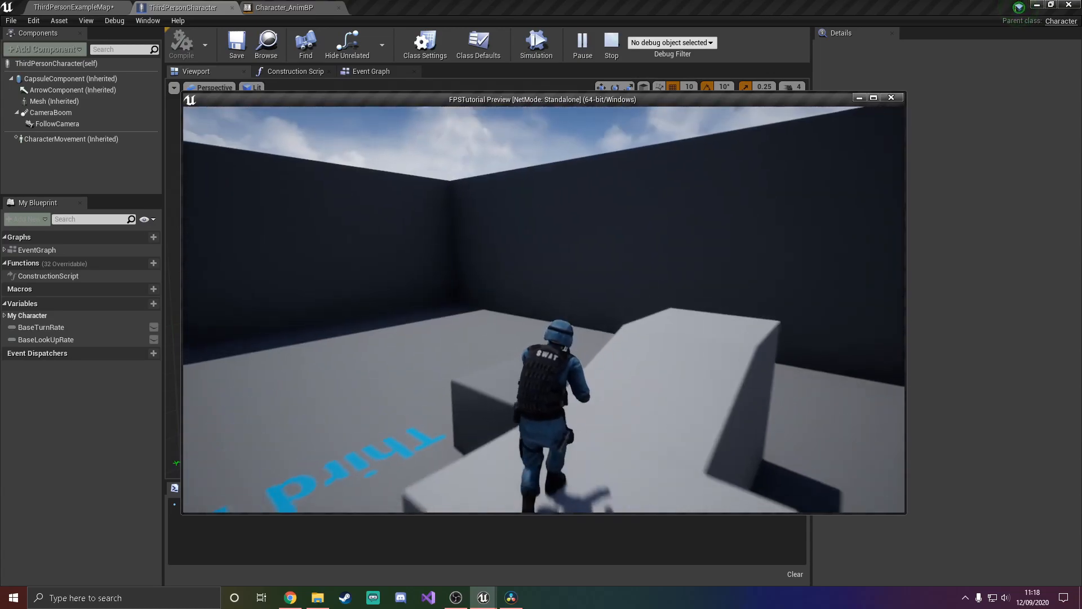
key("w")
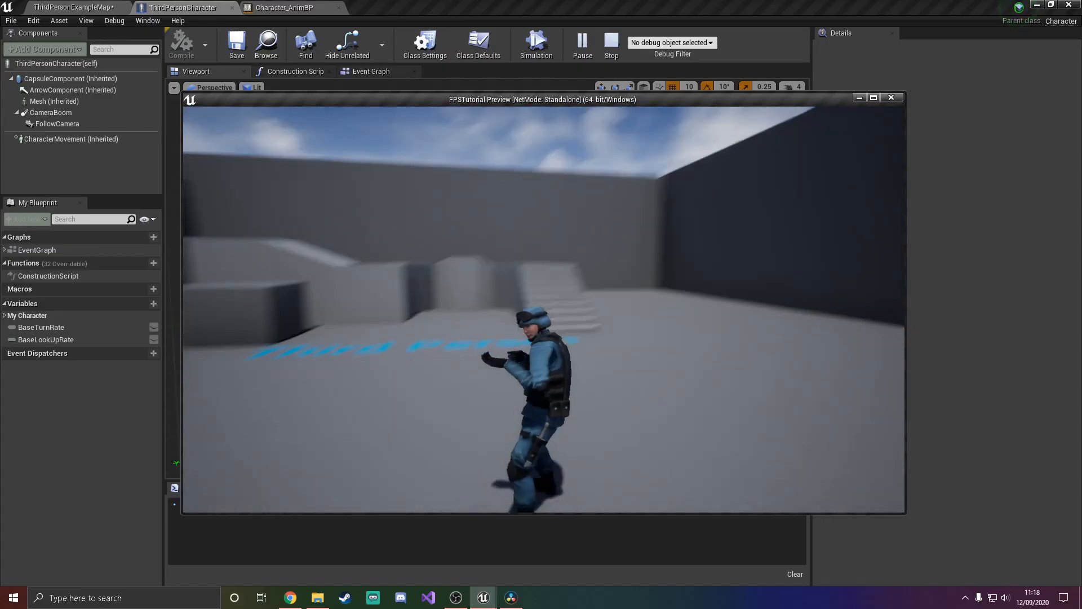
key("w")
key("Escape")
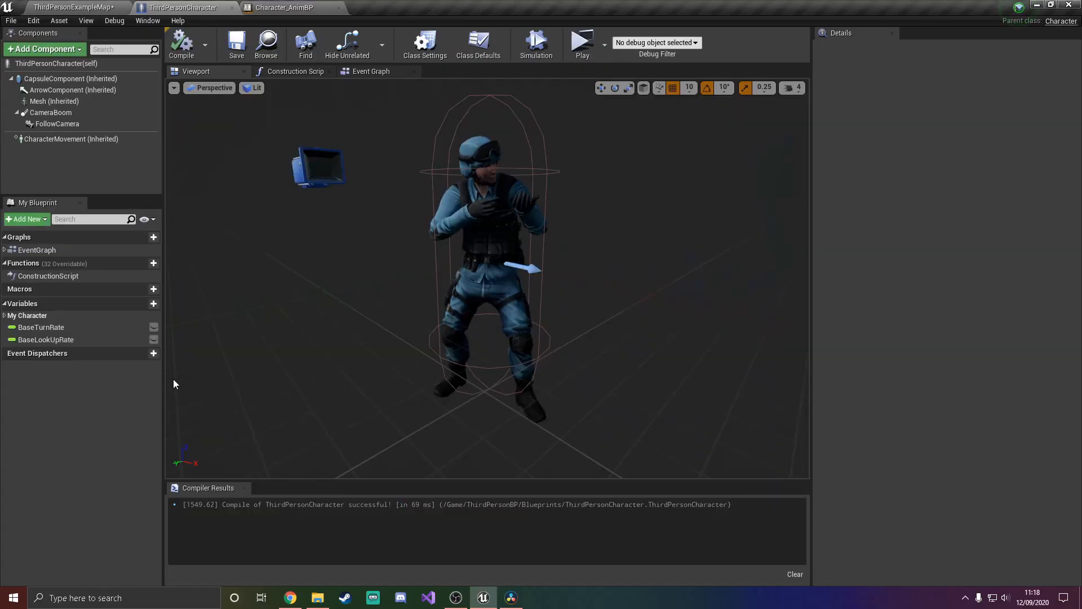
- Attach the Follow Camera to the mesh's Head bone as its parent socket
left_click(338, 168)
scroll(473, 186, "down", 5)
scroll(473, 186, "up", 3)
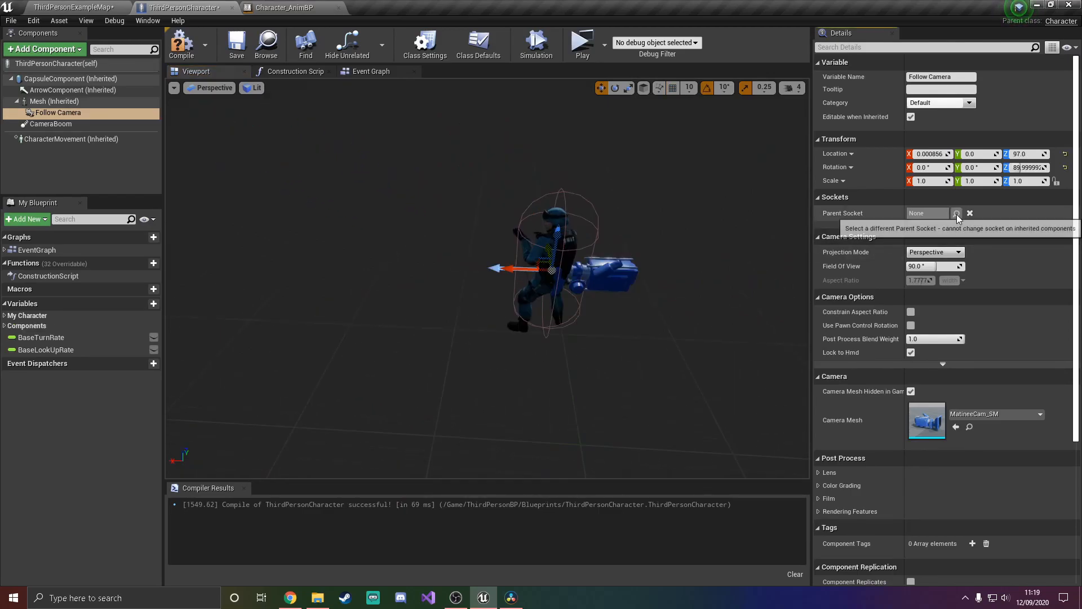
left_click(957, 213)
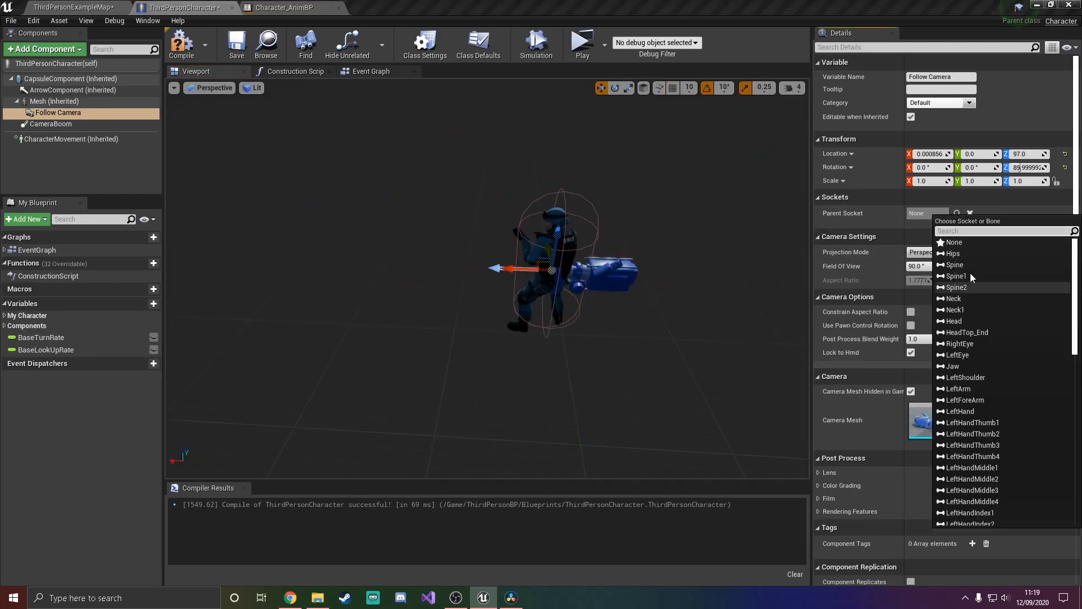
type("head")
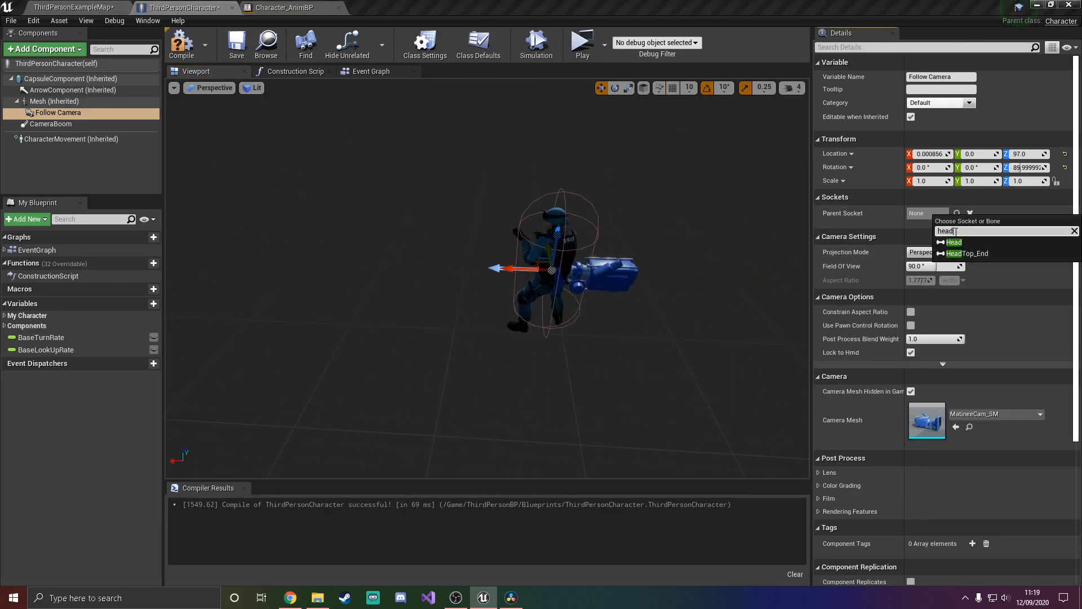
left_click(954, 242)
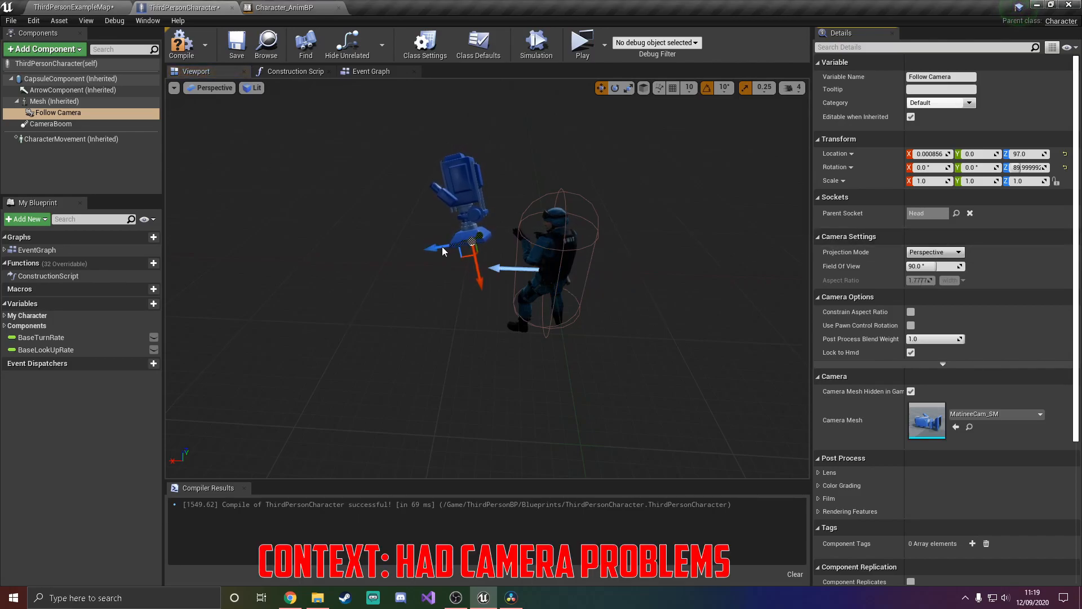
- Move the Follow Camera to the character's head and set its scale to 0.5 on X, Y and Z
left_click_drag(443, 242, 536, 234)
right_click_drag(556, 214, 556, 214)
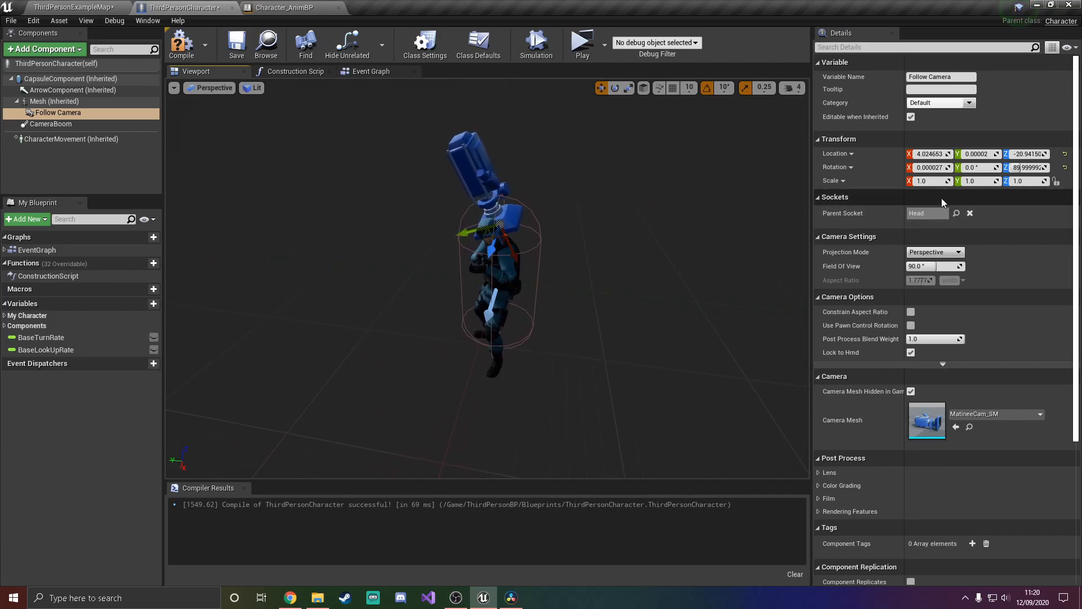
left_click(928, 181)
type("0.5")
key("Tab")
type("0.5")
key("Tab")
type("0.5")
key("Return")
scroll(564, 174, "up", 4)
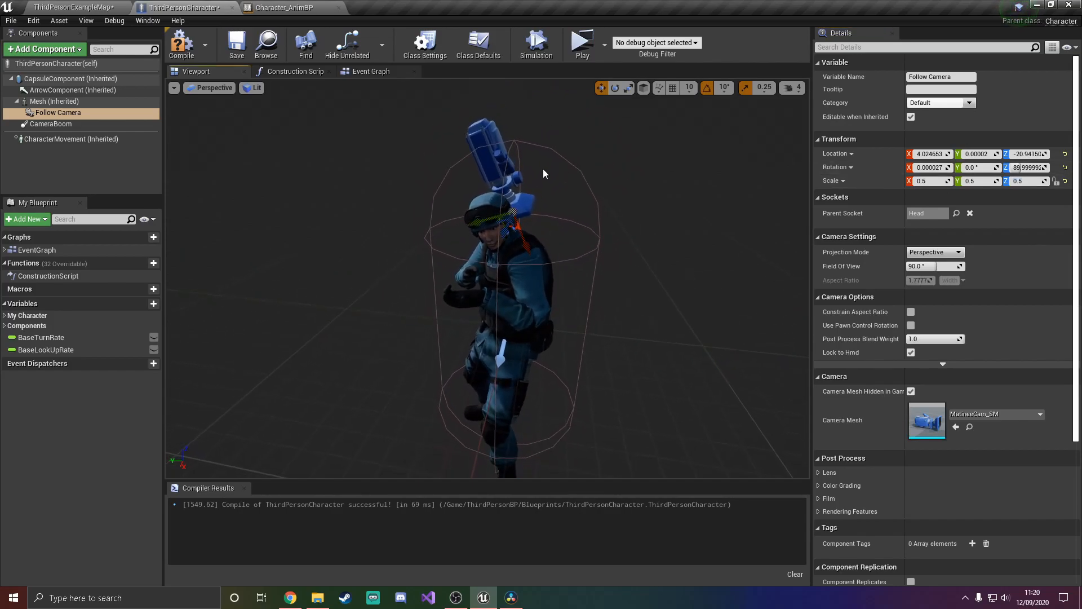
- Rotate the Follow Camera toward the character's facing direction, to about X 322.7, Y 101.1 and Z 432.1 degrees
key("e")
left_click_drag(535, 182, 490, 244)
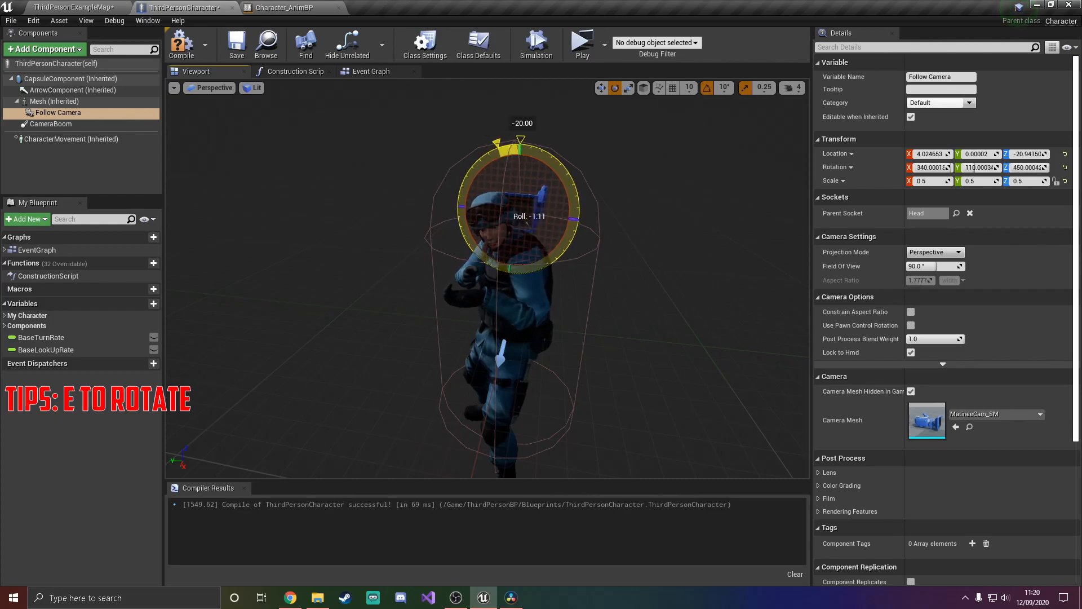
right_click_drag(608, 193, 568, 185)
left_click_drag(568, 186, 567, 191)
right_click_drag(566, 192, 676, 195)
mouse_move(415, 242)
right_mouse_down()
mouse_move(394, 242)
mouse_move(415, 242)
right_mouse_up()
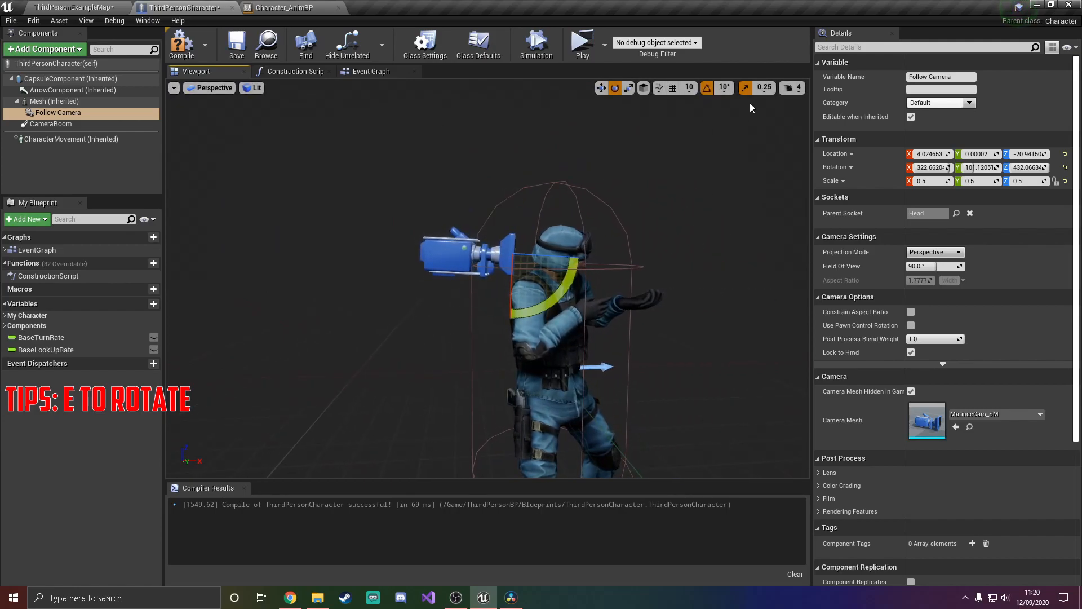
- Turn off rotation snapping and fine-tune the Follow Camera's rotation to about X 334.7, Y 105.9 and Z 444.5 degrees
left_click(709, 89)
right_click_drag(713, 154, 709, 158)
key("w")
scroll(678, 219, "down", 5)
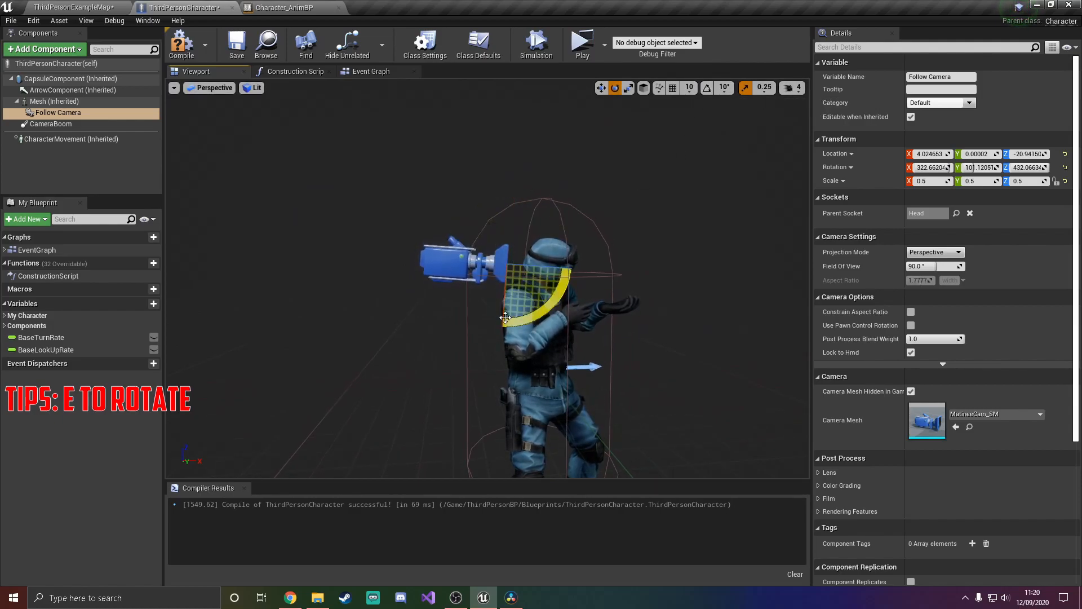
left_click_drag(562, 290, 545, 302)
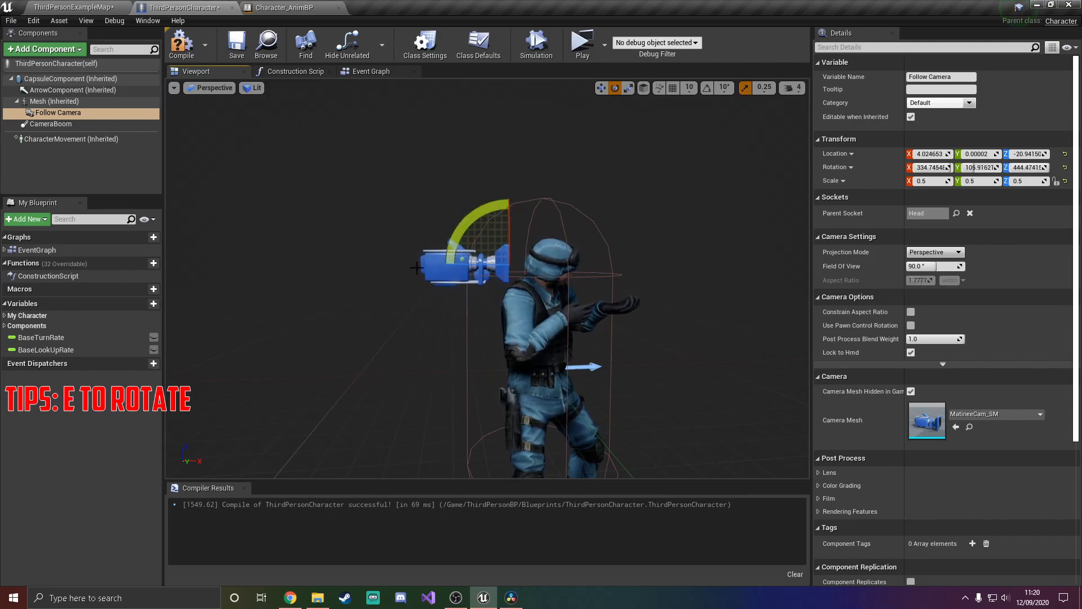
- Turn off the viewport's real-time display and move the Follow Camera into the head, around X -1.6, Y -9.5, Z 5.9
left_click(209, 88)
left_click(217, 132)
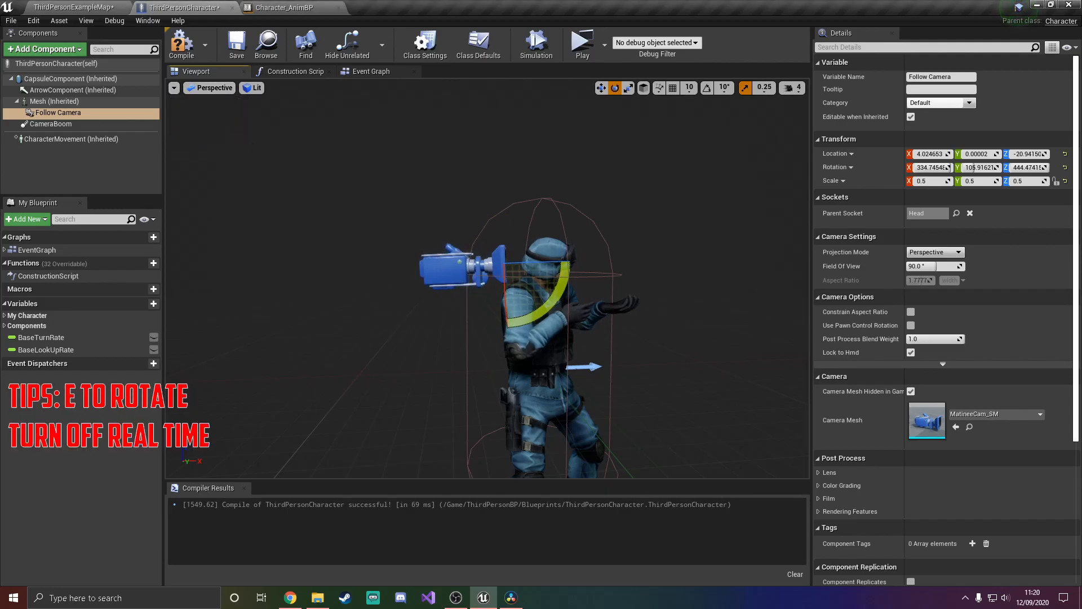
key("w")
key("f")
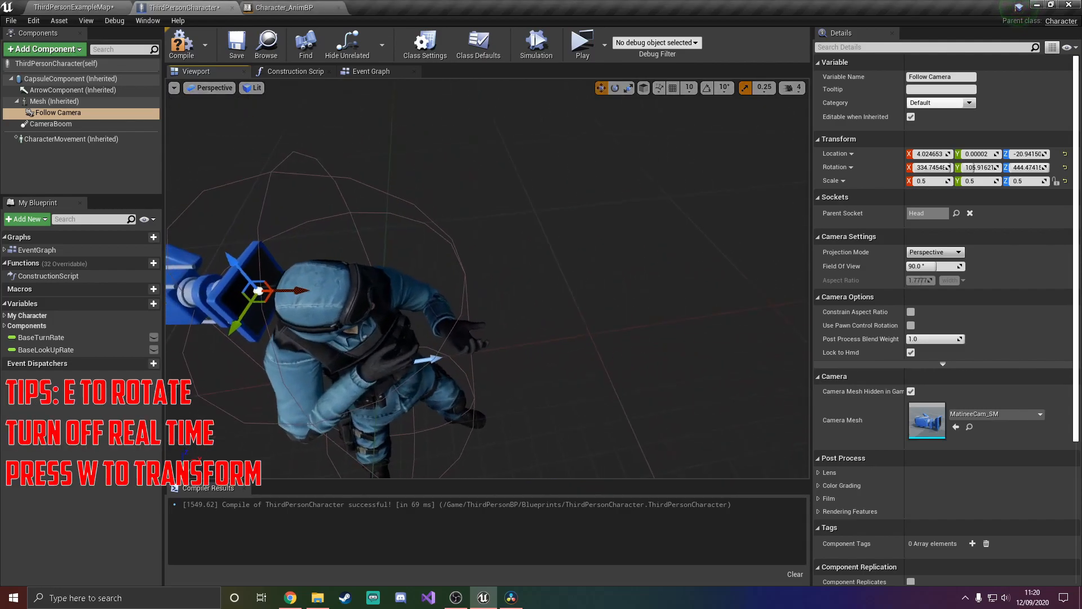
left_click_drag(432, 289, 500, 333)
right_click_drag(542, 305, 539, 332)
key("s")
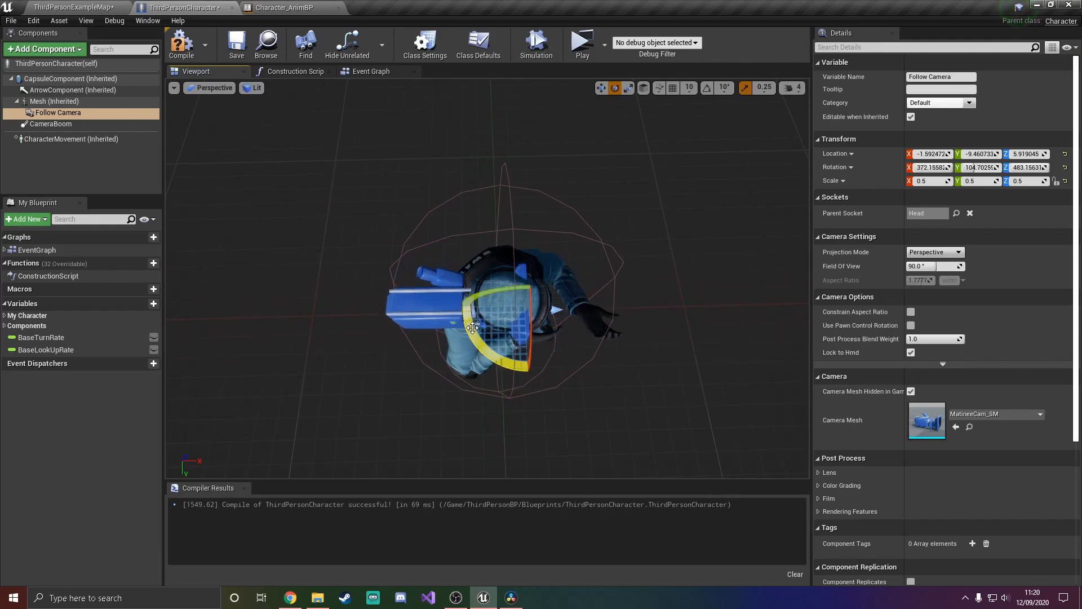
- Compile the blueprint, enable rotation snapping and rotate the Follow Camera 90 degrees to about X 462.2
left_click(181, 42)
mouse_move(585, 247)
right_mouse_down()
mouse_move(584, 215)
mouse_move(581, 248)
right_mouse_up()
left_click(708, 88)
left_click_drag(474, 254, 468, 252)
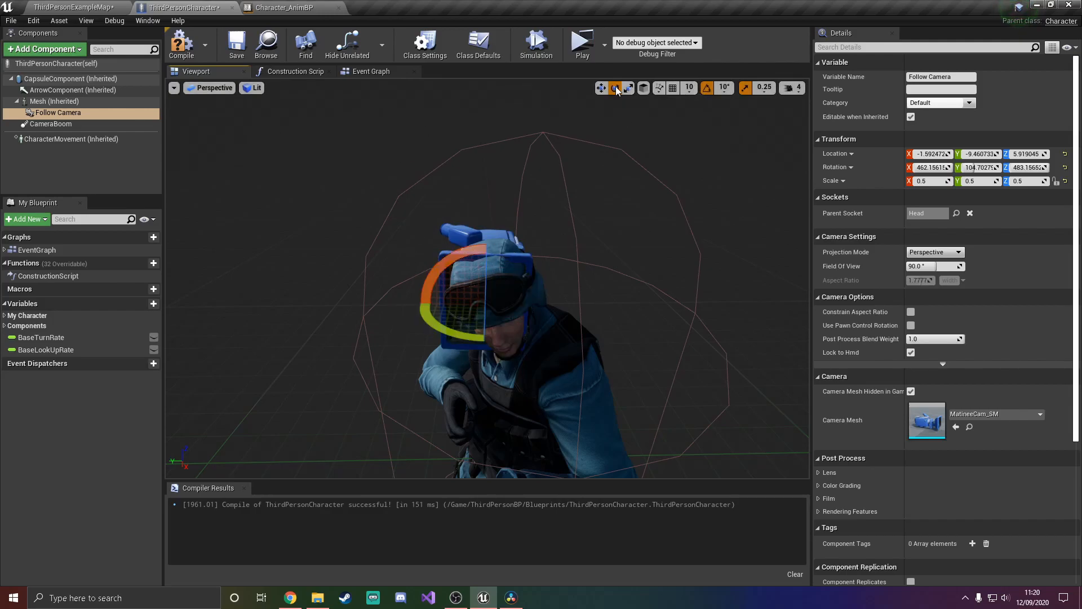
- Move the Follow Camera in front of the character's face, to about X 2.1, Y -10.0, Z 13.1
key("w")
left_click(588, 335)
right_click_drag(588, 335, 693, 352)
left_click(437, 223)
left_click_drag(538, 240, 517, 248)
right_click_drag(517, 249, 383, 255)
scroll(454, 191, "down", 6)
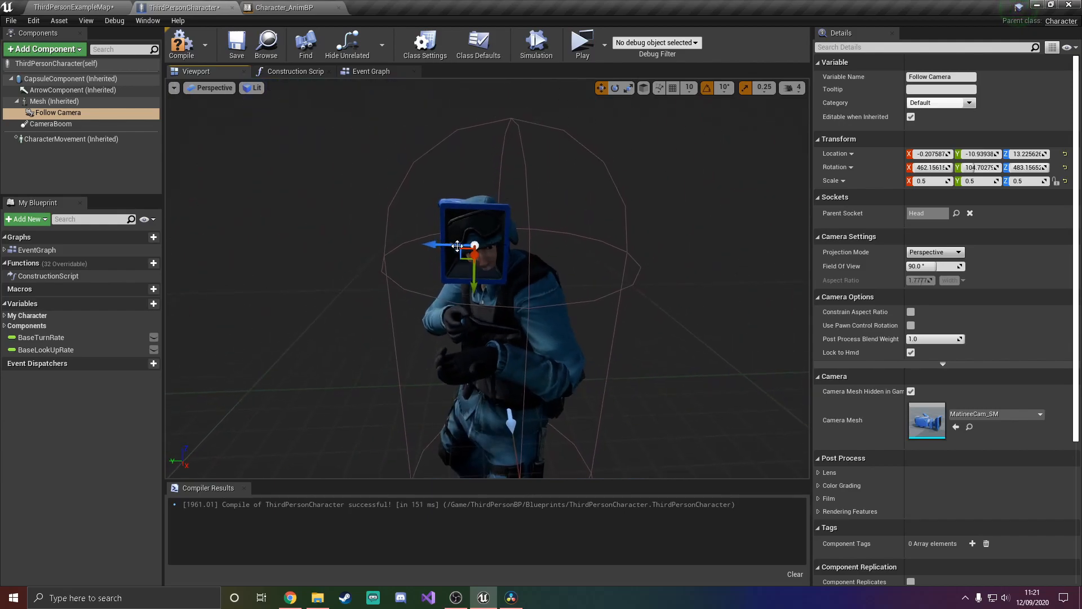
left_click_drag(432, 242, 445, 243)
- Turn off rotation snapping and nudge the Follow Camera's X rotation to about 465.0 degrees
key("e")
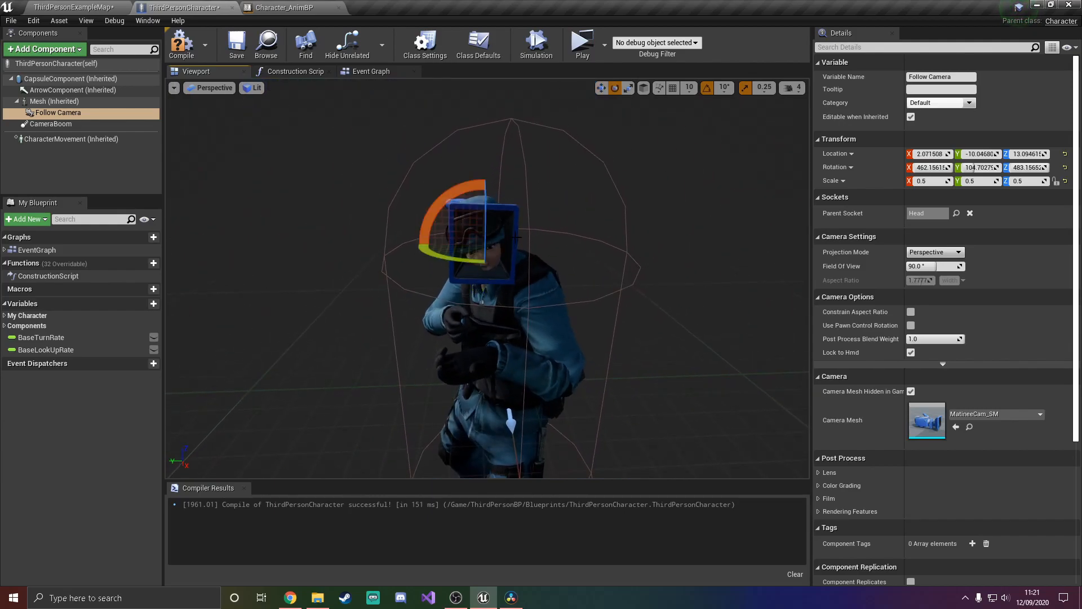
left_click(705, 90)
left_click_drag(451, 189, 451, 189)
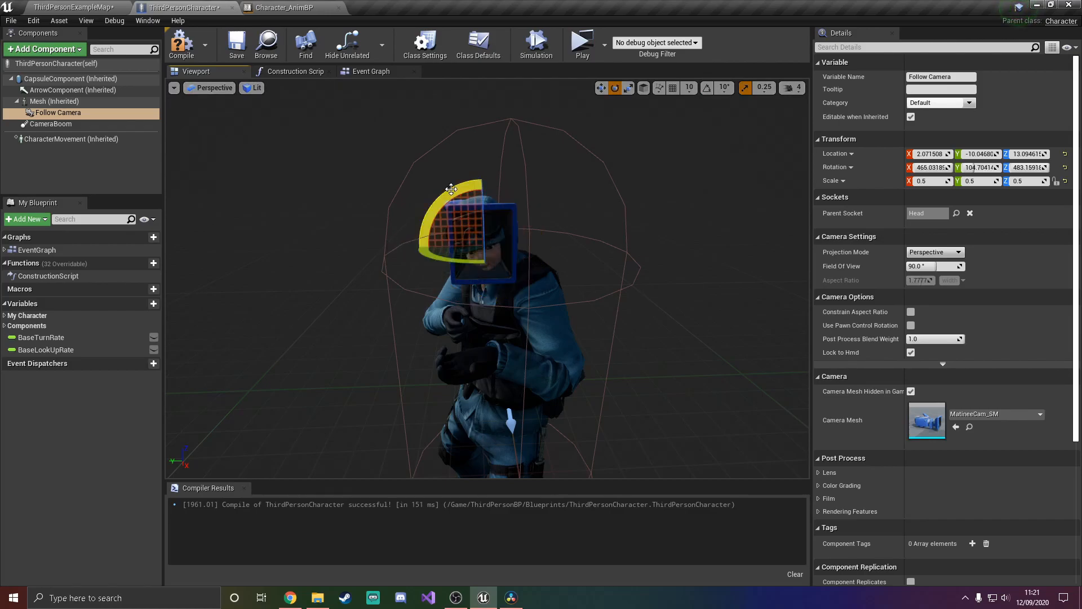
- Compile and save ThirdPersonCharacter, and play the level briefly to check the head camera's view
left_click(181, 43)
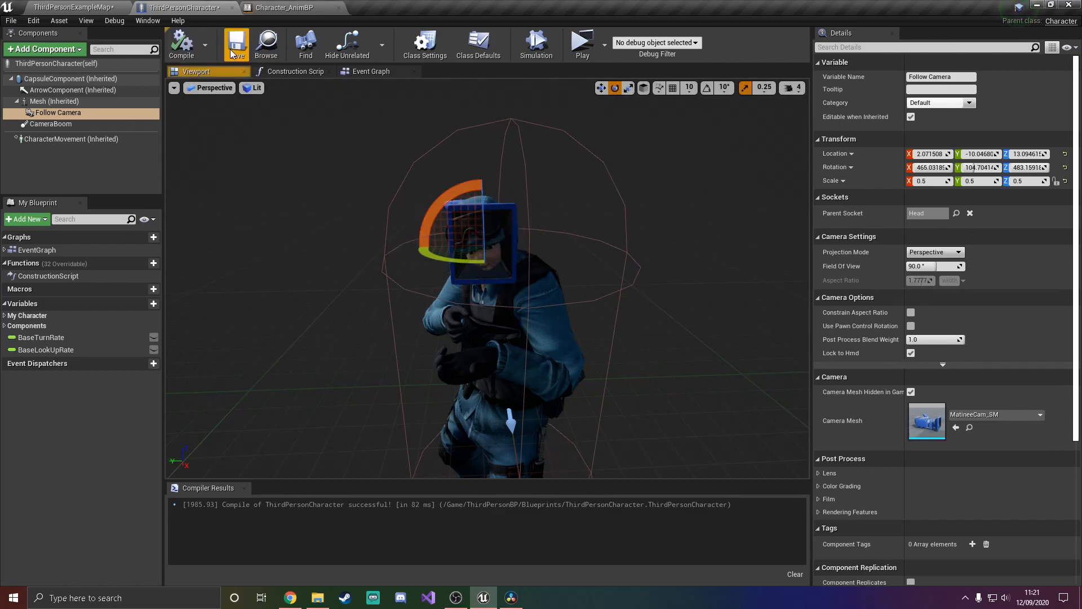
left_click(580, 48)
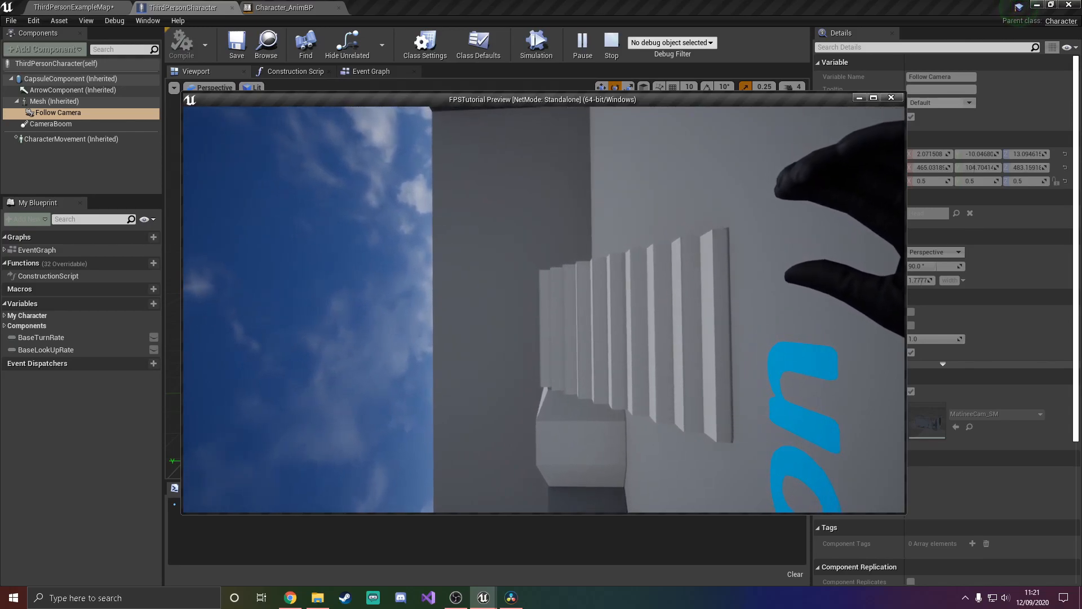
key("Escape")
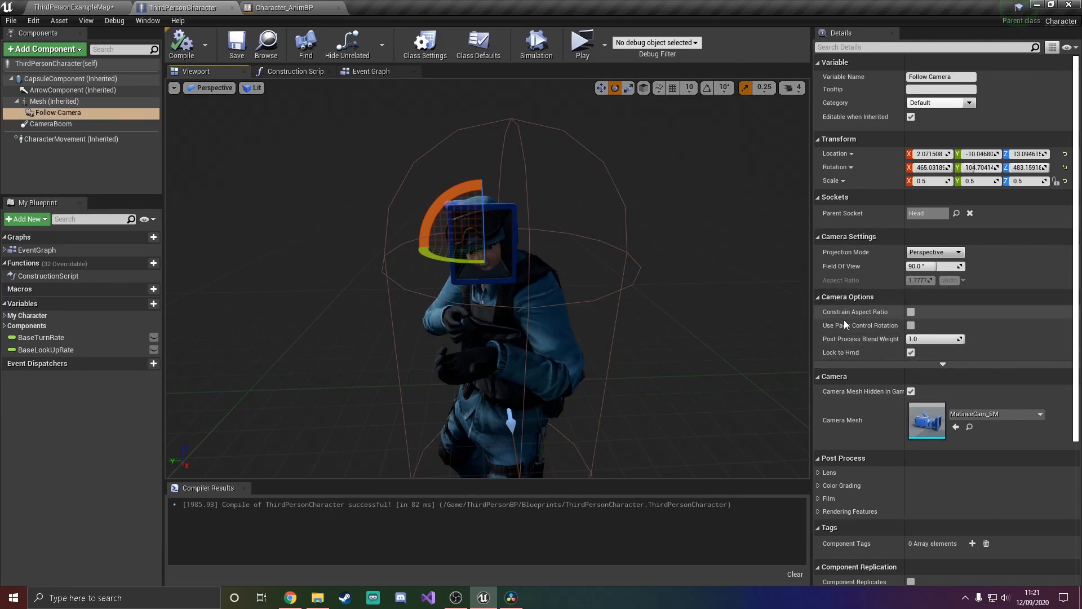
- Enable the Follow Camera's Use Pawn Control Rotation and the character's Use Controller Rotation Yaw, and compile, save and play-test the blueprint
left_click(910, 326)
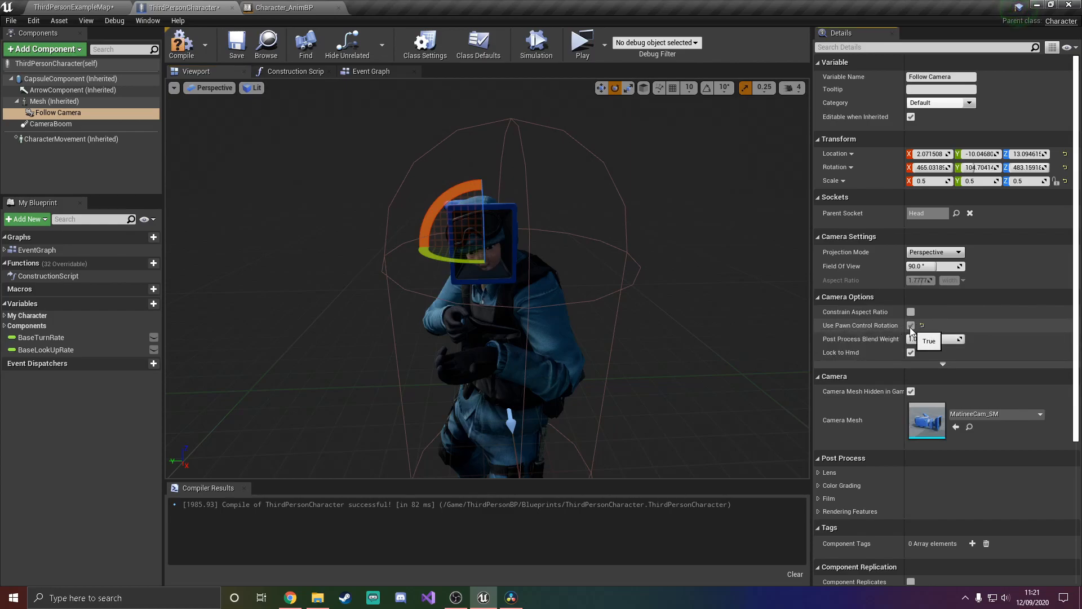
left_click(9, 65)
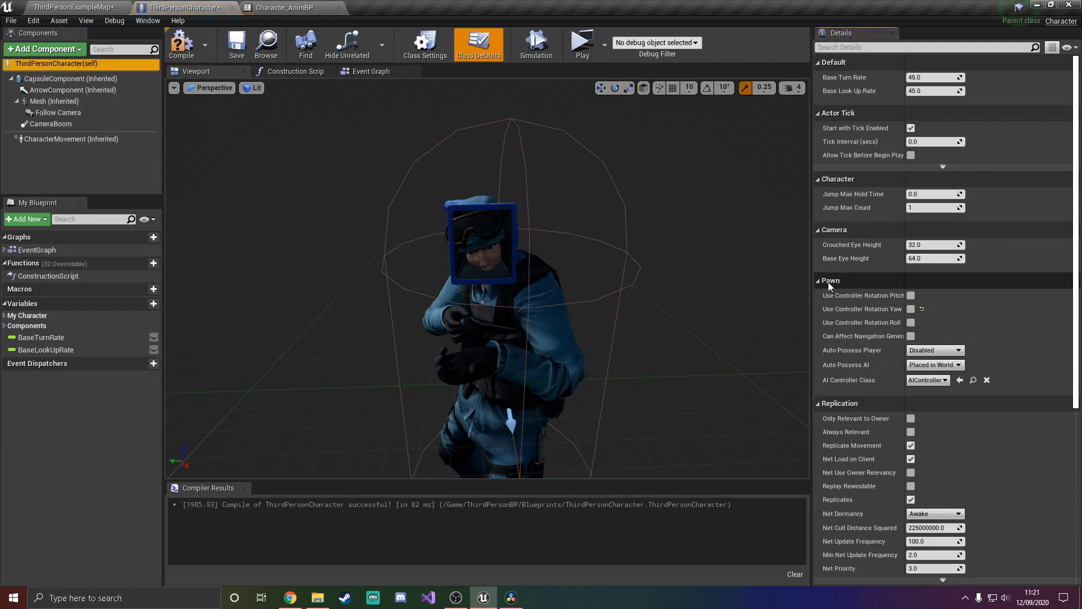
left_click(911, 308)
left_click(182, 44)
left_click(237, 44)
left_click(583, 42)
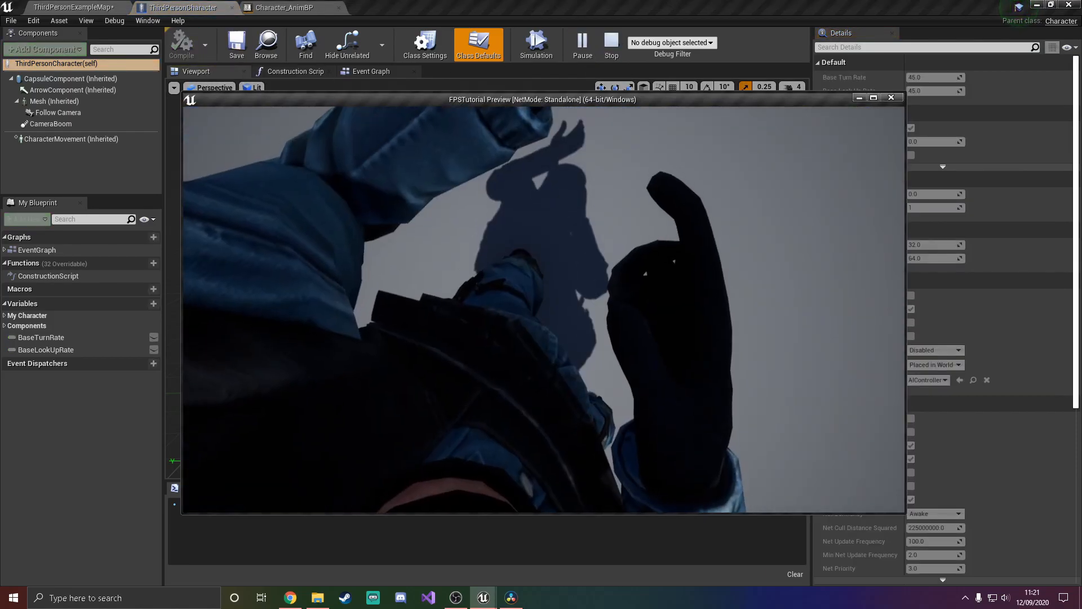